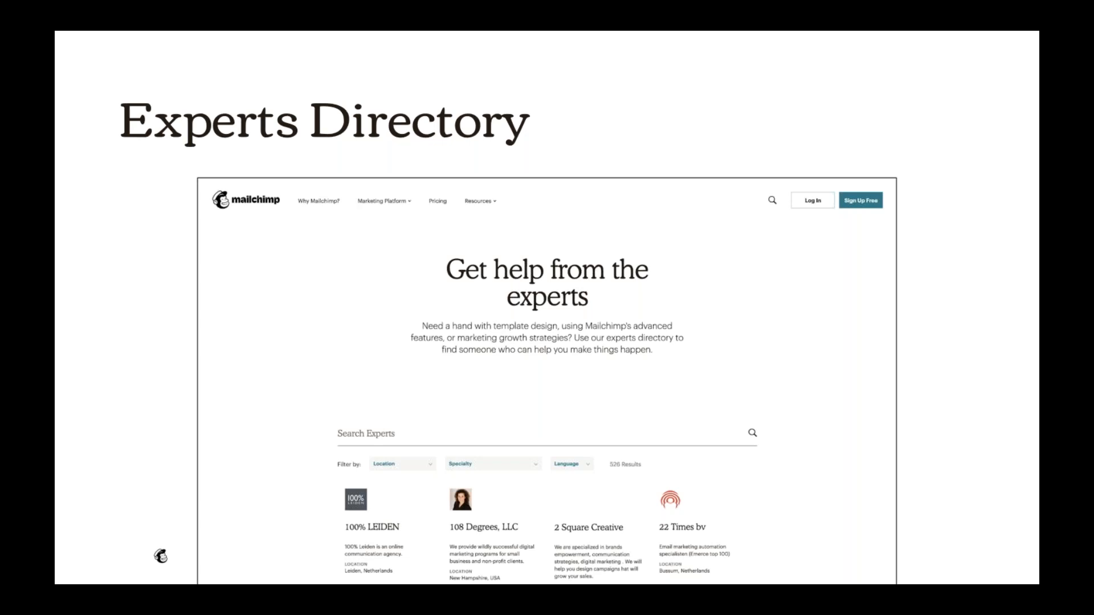
key("Right")
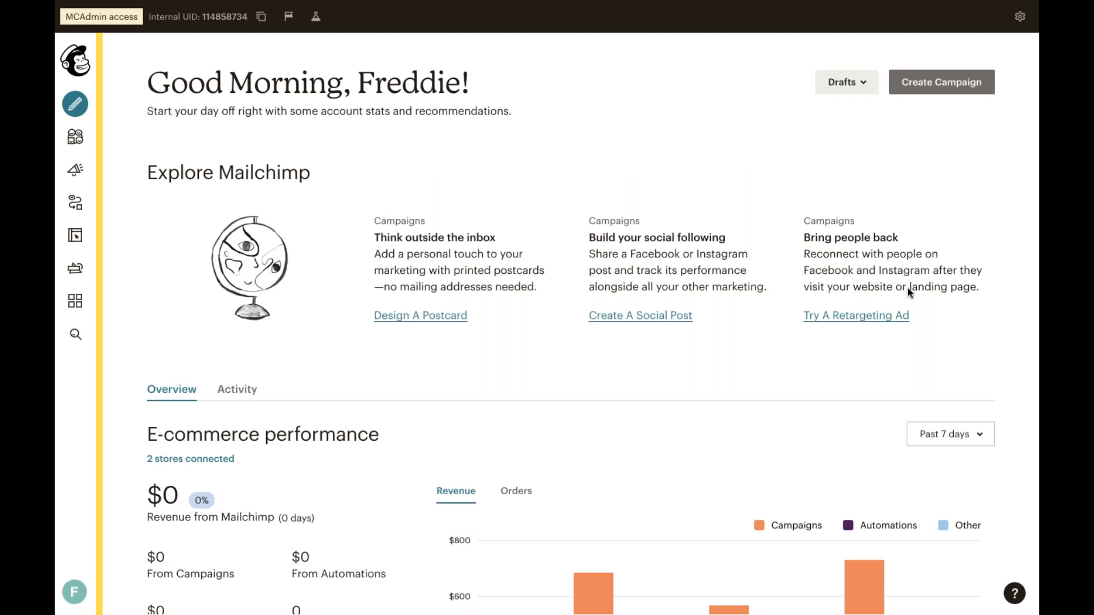
scroll(876, 257, "down", 2)
scroll(875, 256, "up", 2)
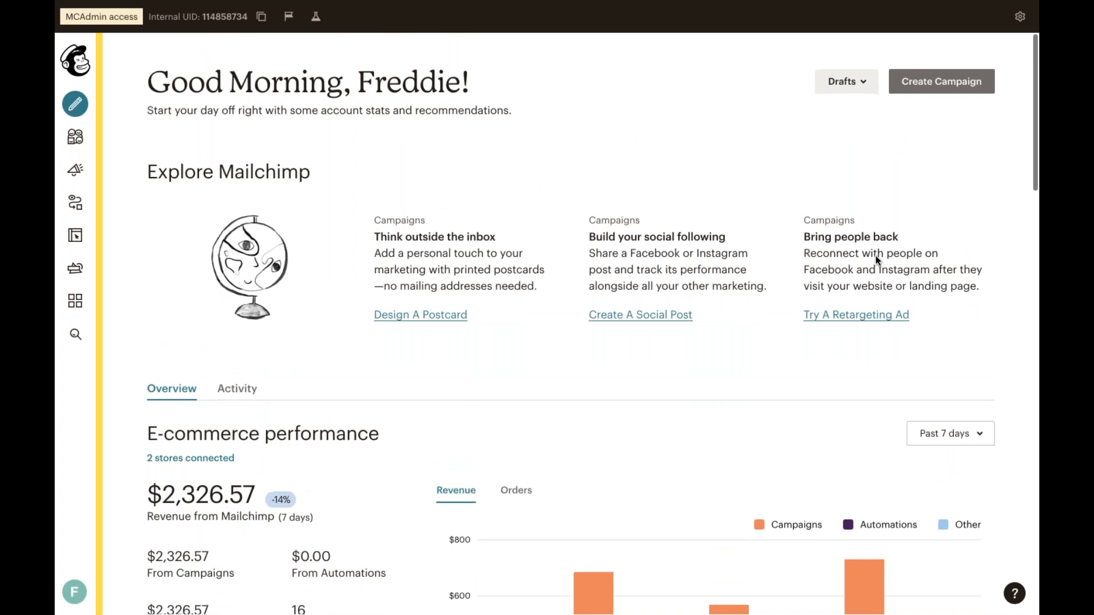
- Open the audience dashboard and view which other audiences are available besides Retail Customers
left_click(76, 137)
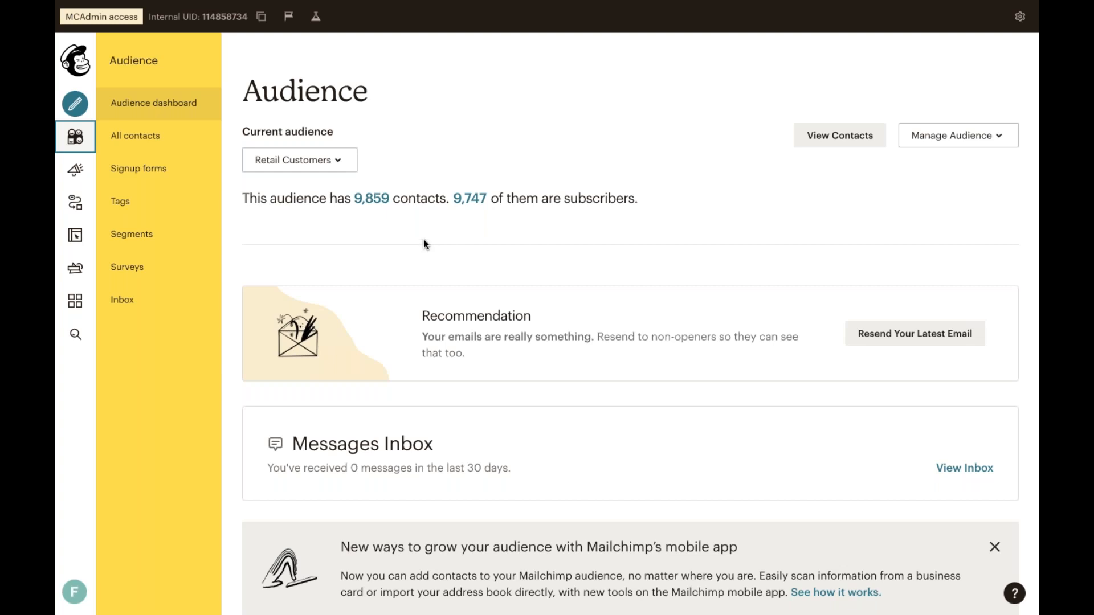
left_click(317, 161)
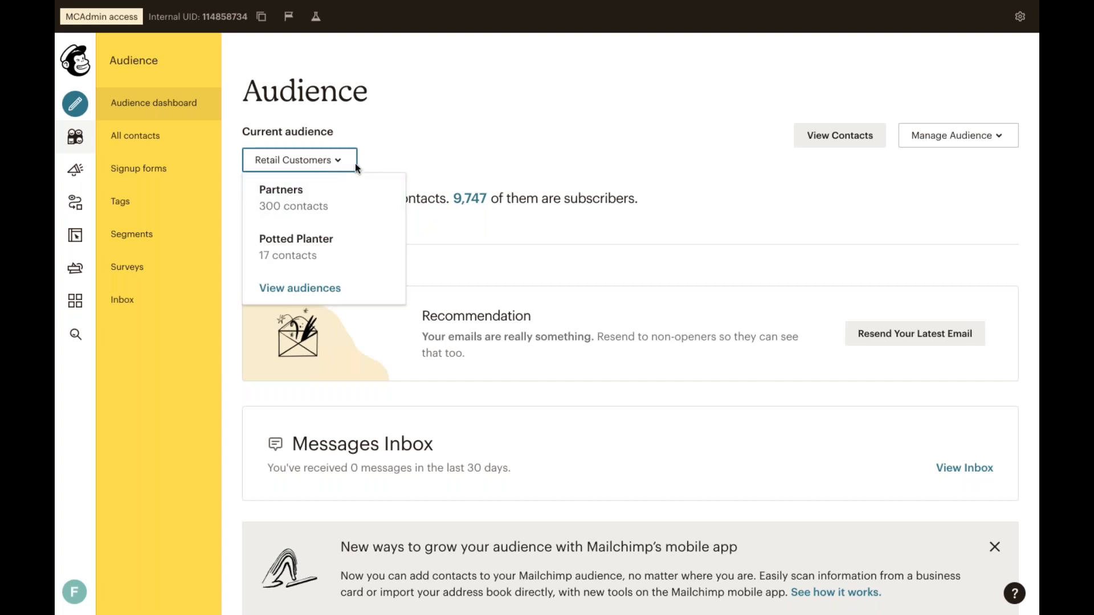
left_click(389, 162)
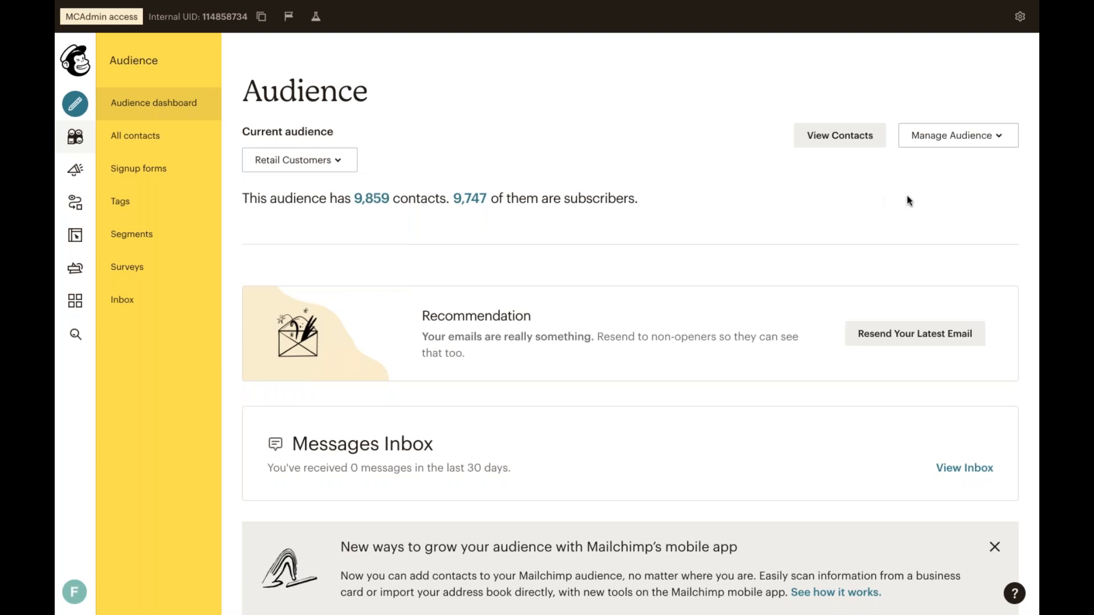
- Go to the Retail Customers audience settings and open the audience fields and merge tags page
left_click(950, 136)
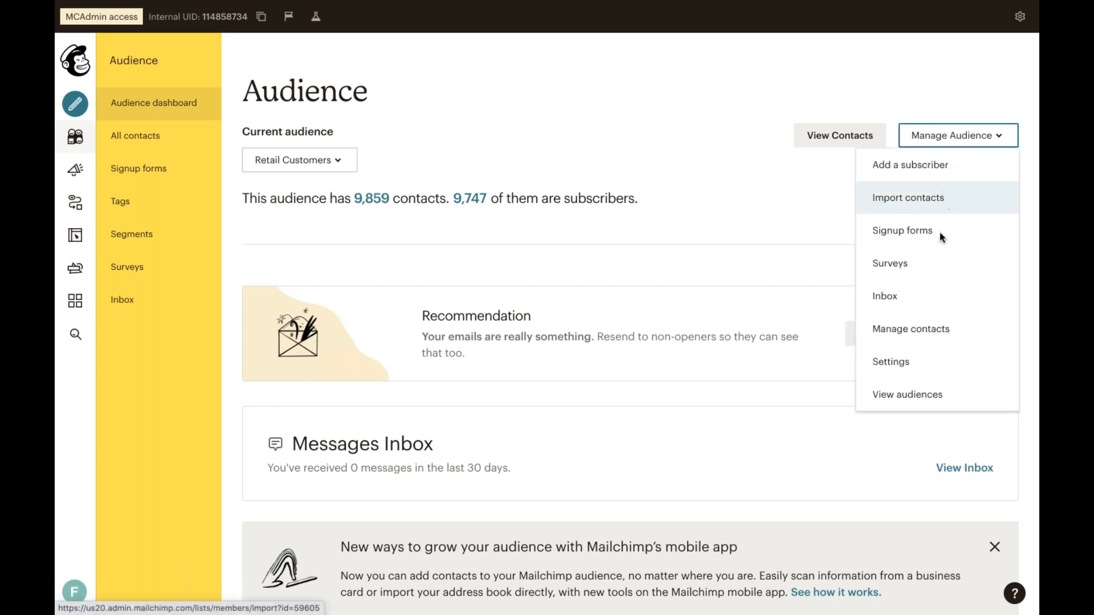
left_click(935, 363)
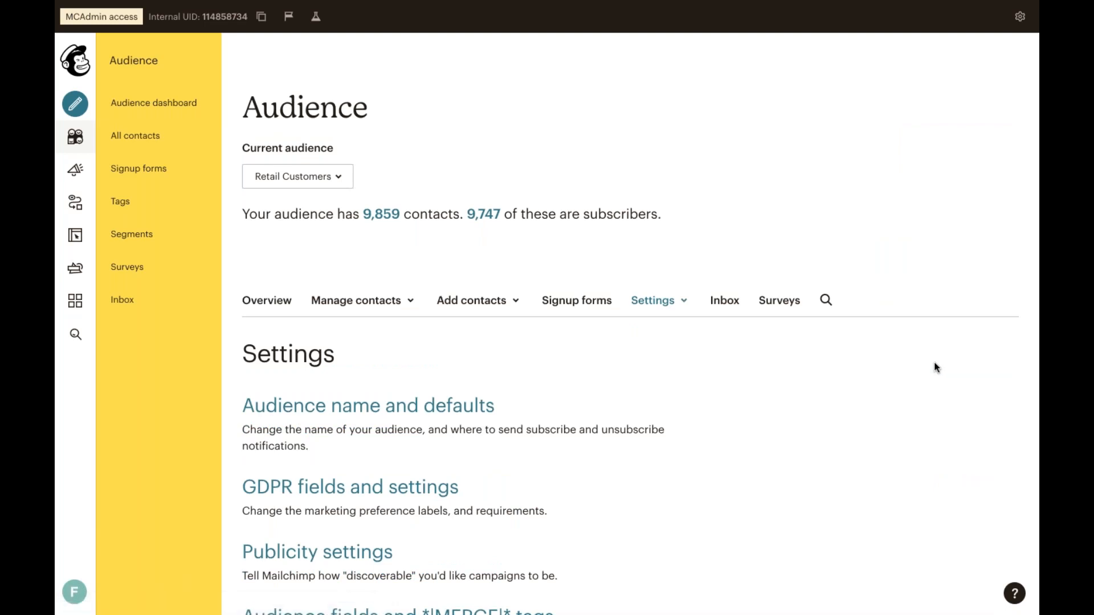
scroll(937, 368, "down", 1)
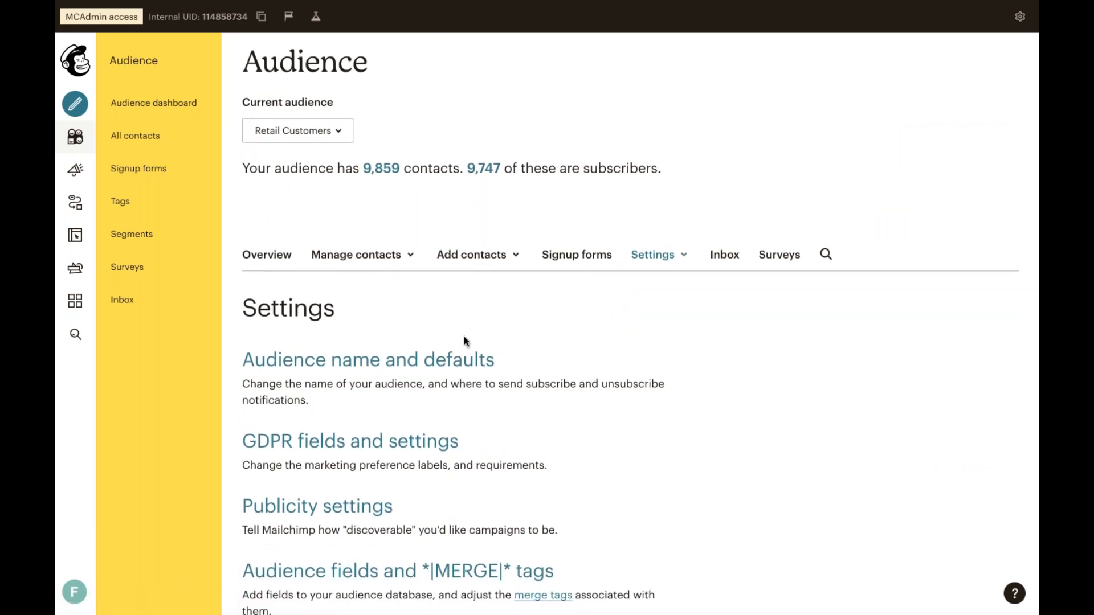
scroll(462, 350, "down", 1)
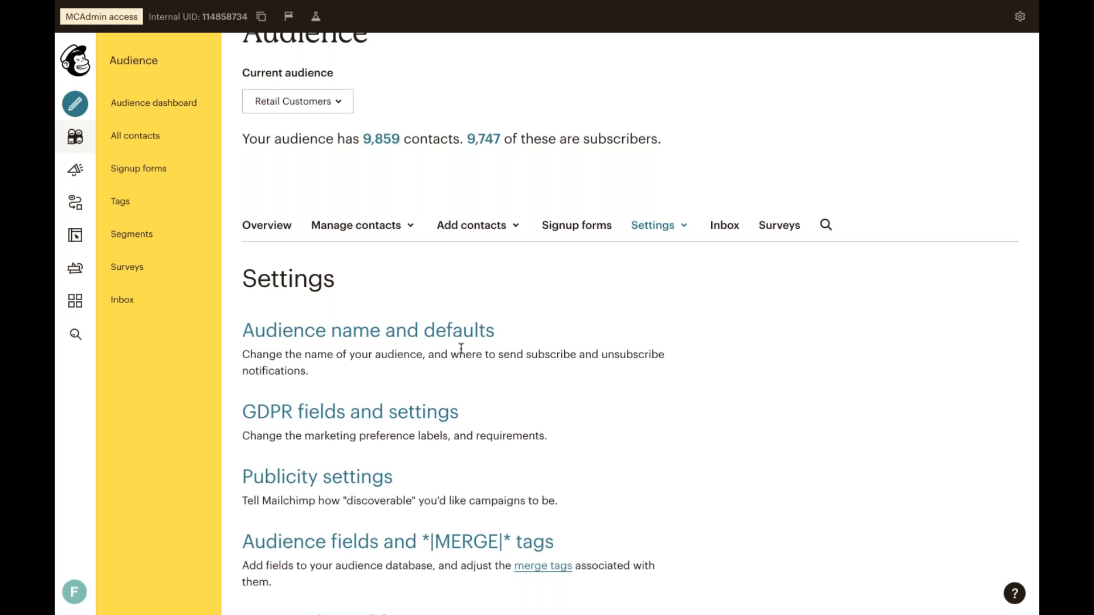
scroll(461, 347, "down", 2)
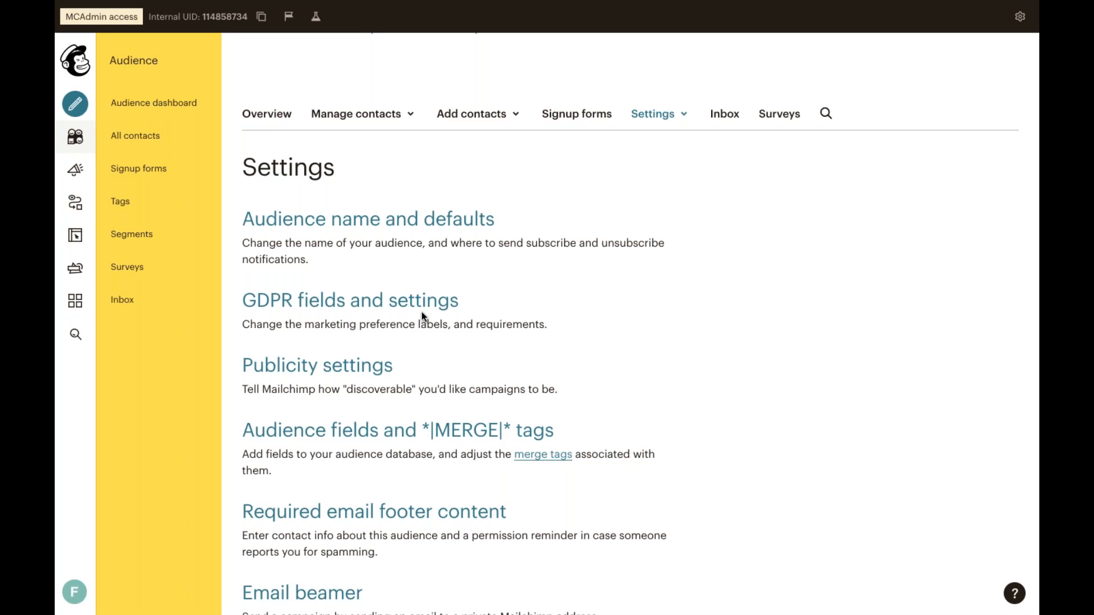
scroll(422, 316, "down", 3)
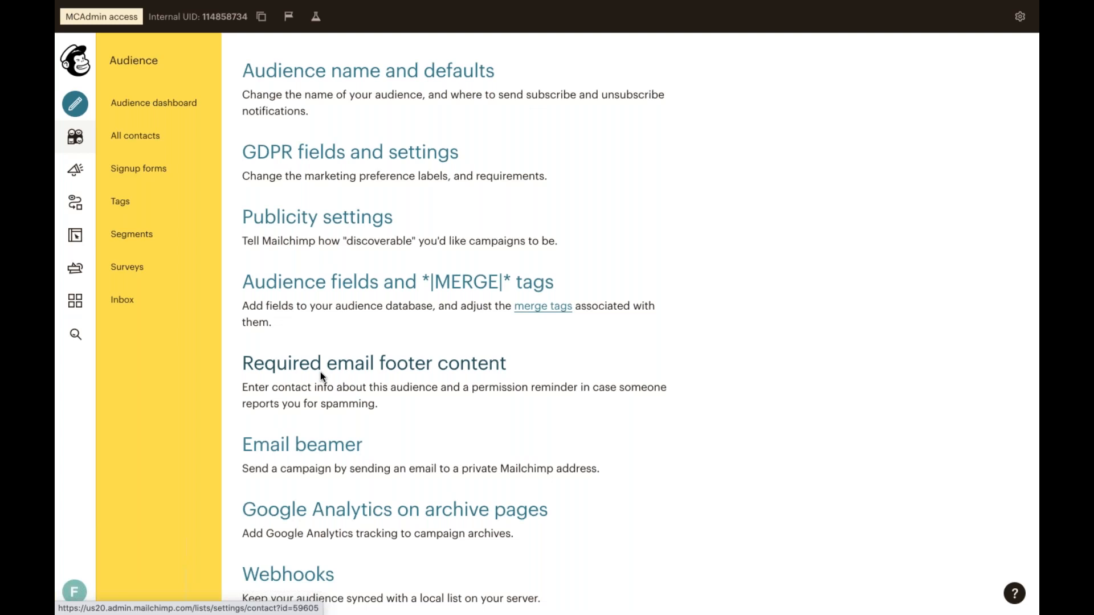
left_click(343, 288)
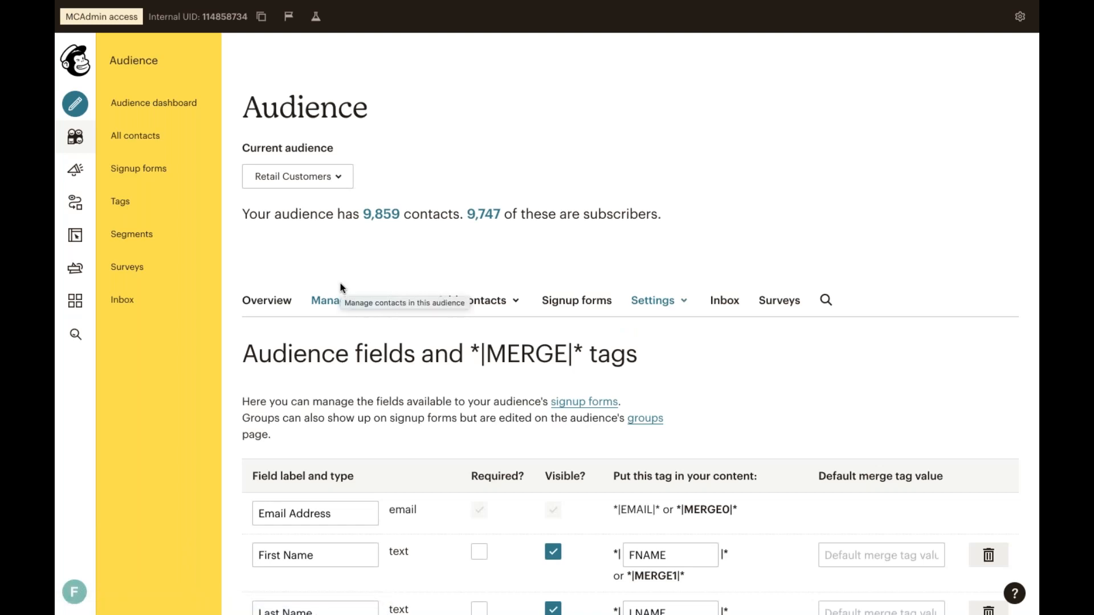
- Add a birthday-type field to the Retail Customers audience fields and dismiss the new navigation notice
scroll(537, 363, "down", 2)
scroll(537, 363, "down", 2)
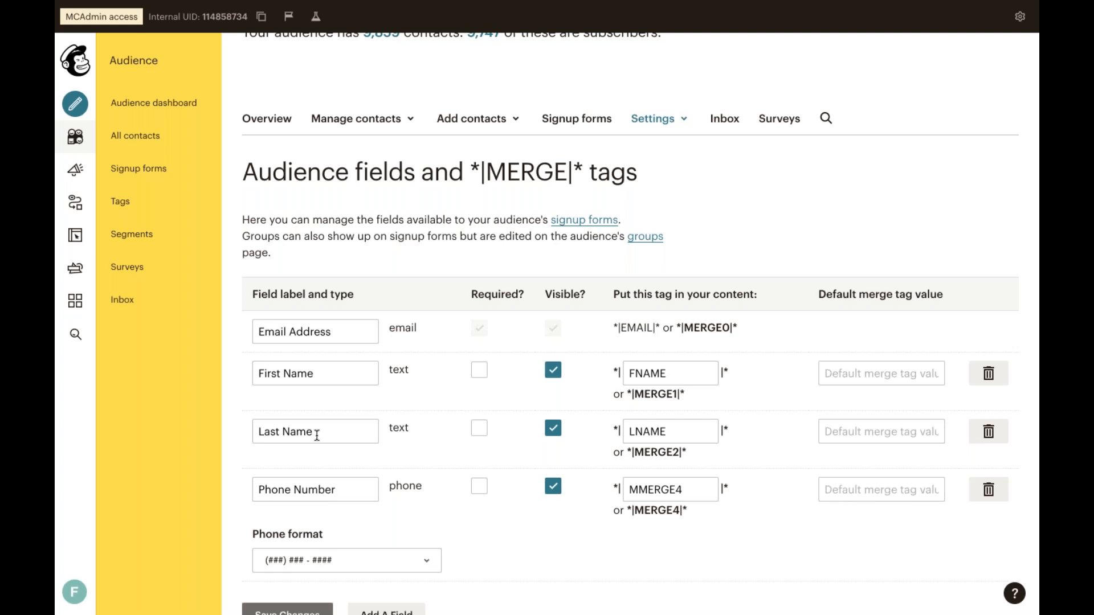
scroll(317, 436, "down", 1)
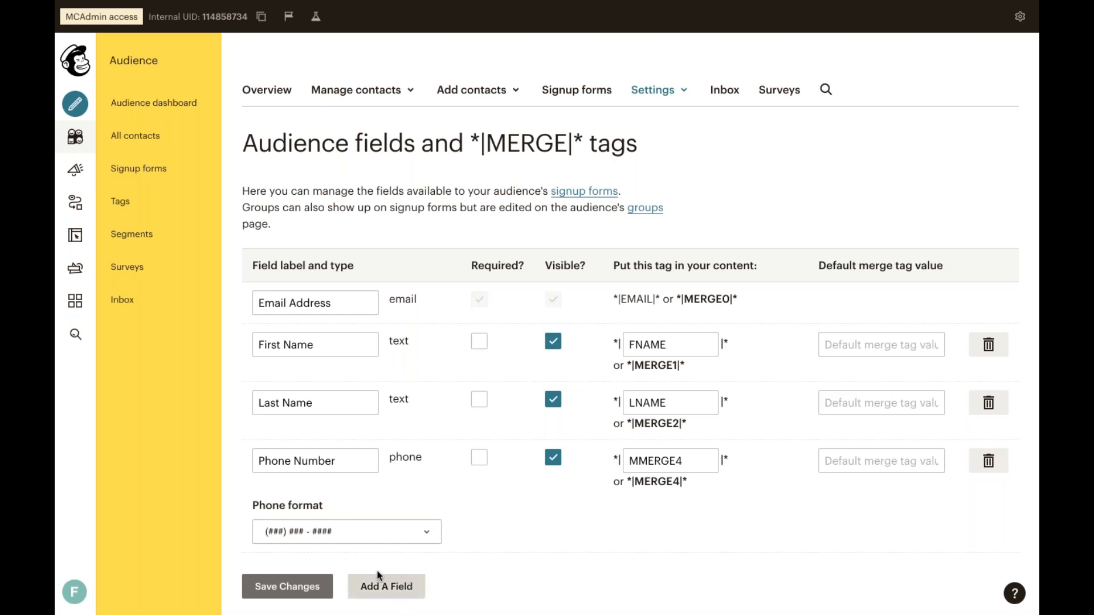
left_click(392, 585)
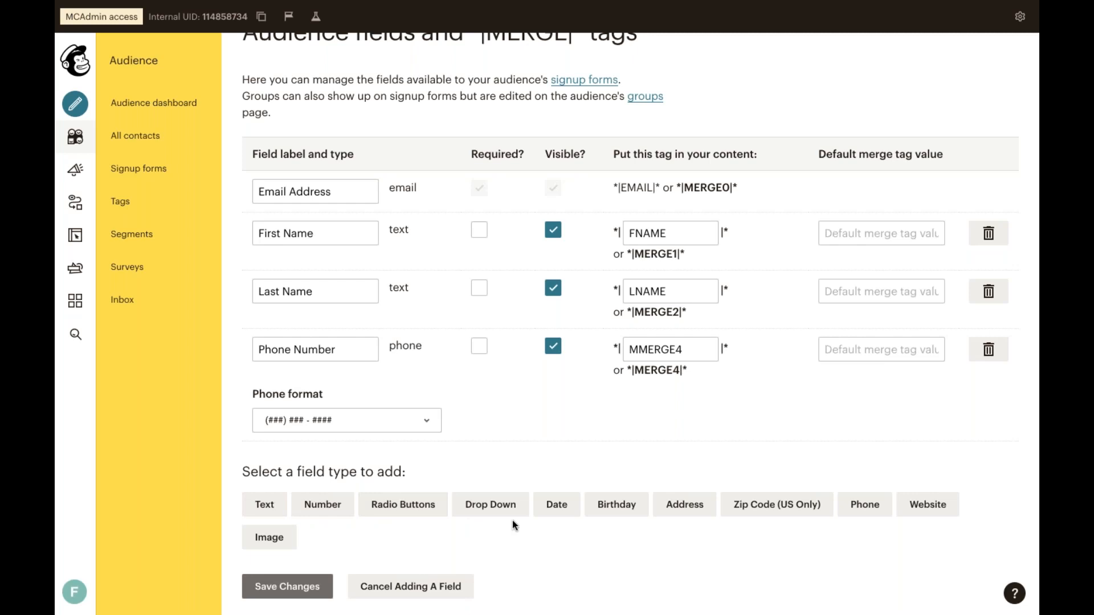
left_click(609, 506)
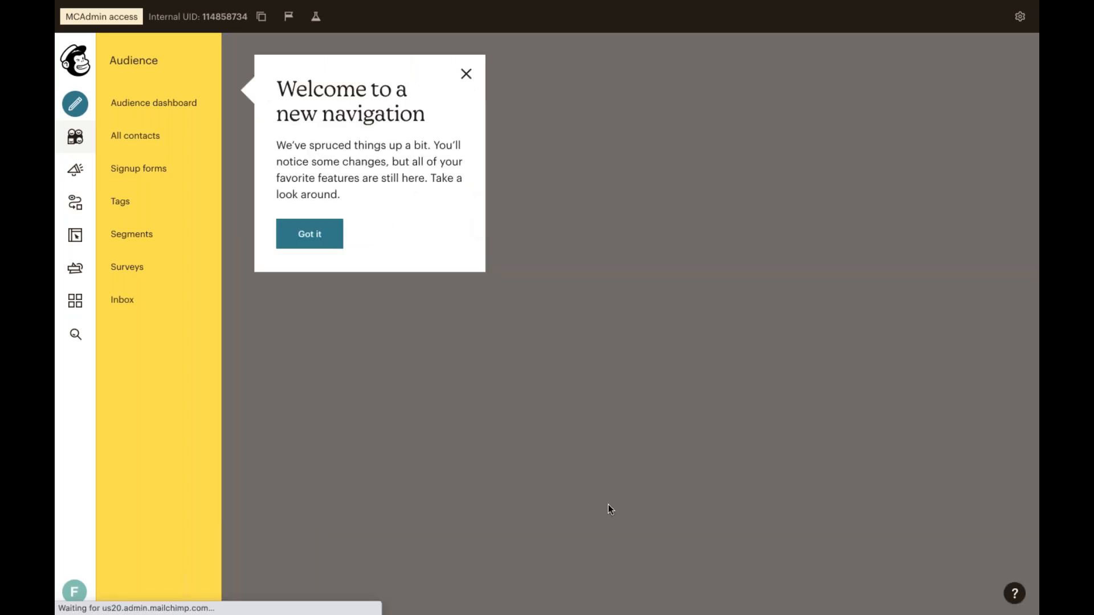
left_click(466, 74)
scroll(510, 334, "down", 5)
scroll(510, 330, "down", 2)
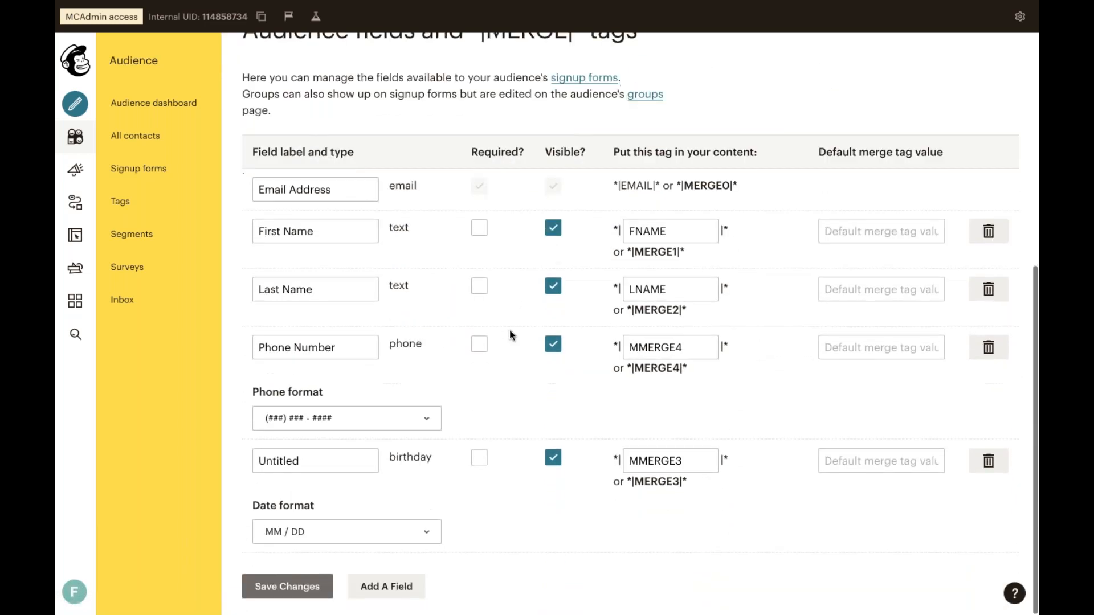
- Label the untitled birthday field "Birthday", keep its date format as MM / DD, and save the field changes
left_click(390, 534)
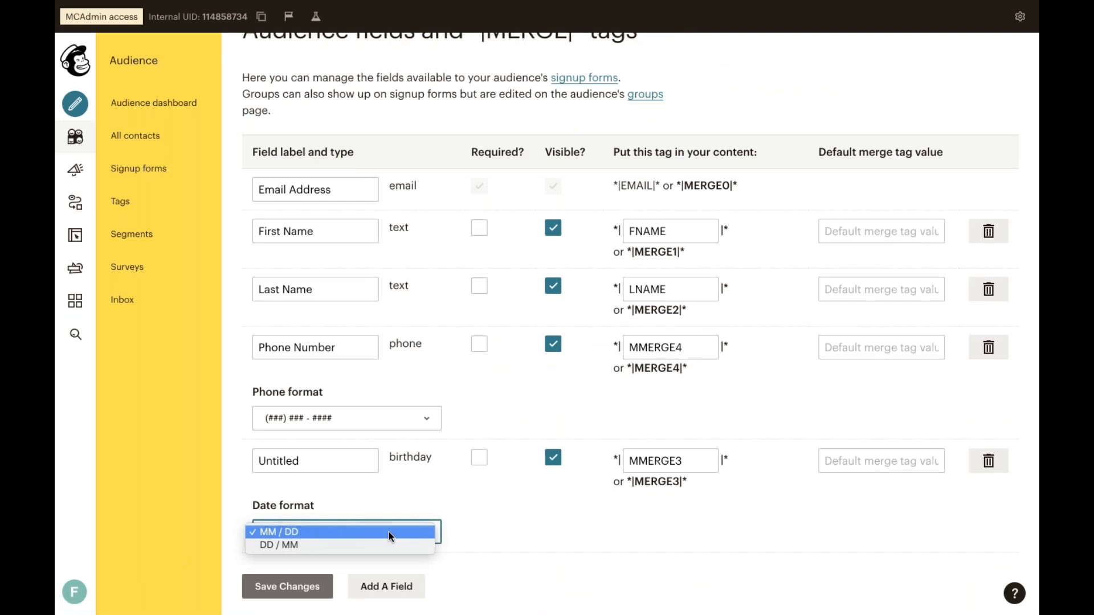
left_click(409, 506)
double_click(344, 459)
type("B")
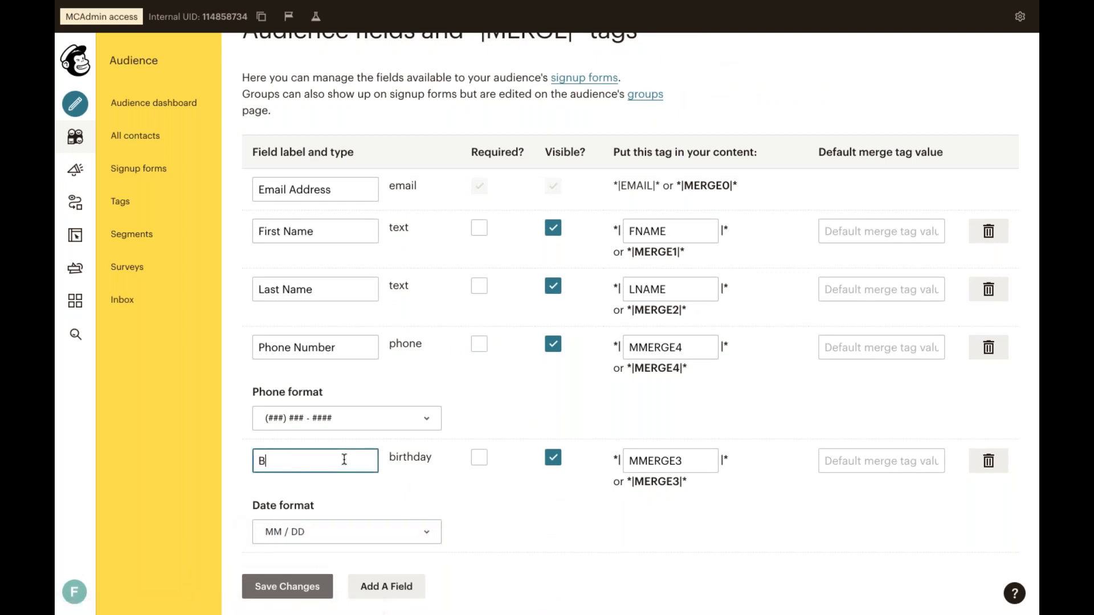
type("irthday")
left_click(436, 507)
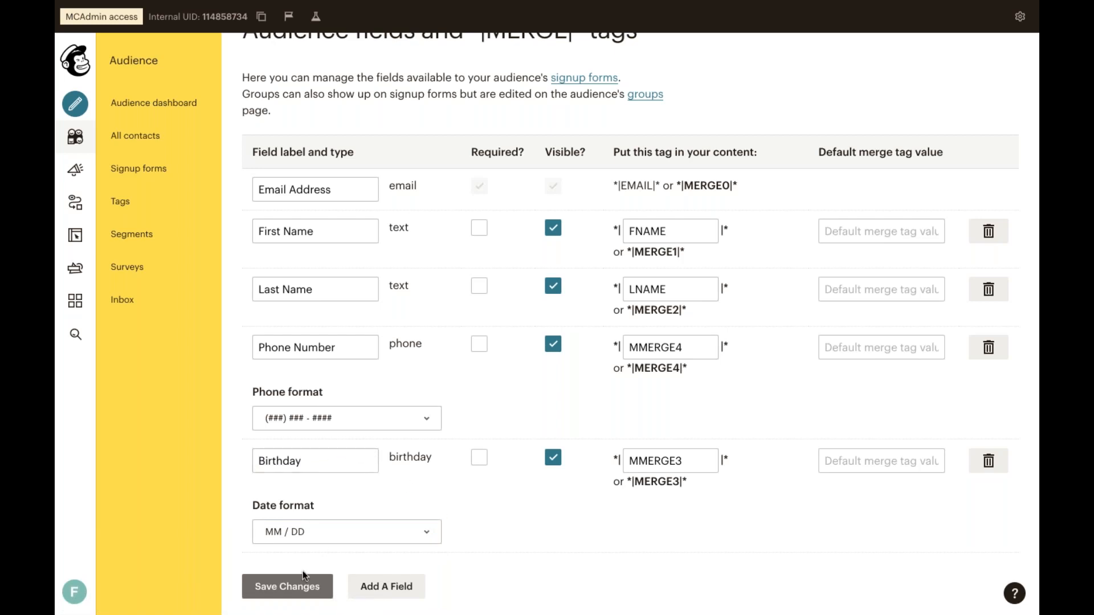
left_click(299, 589)
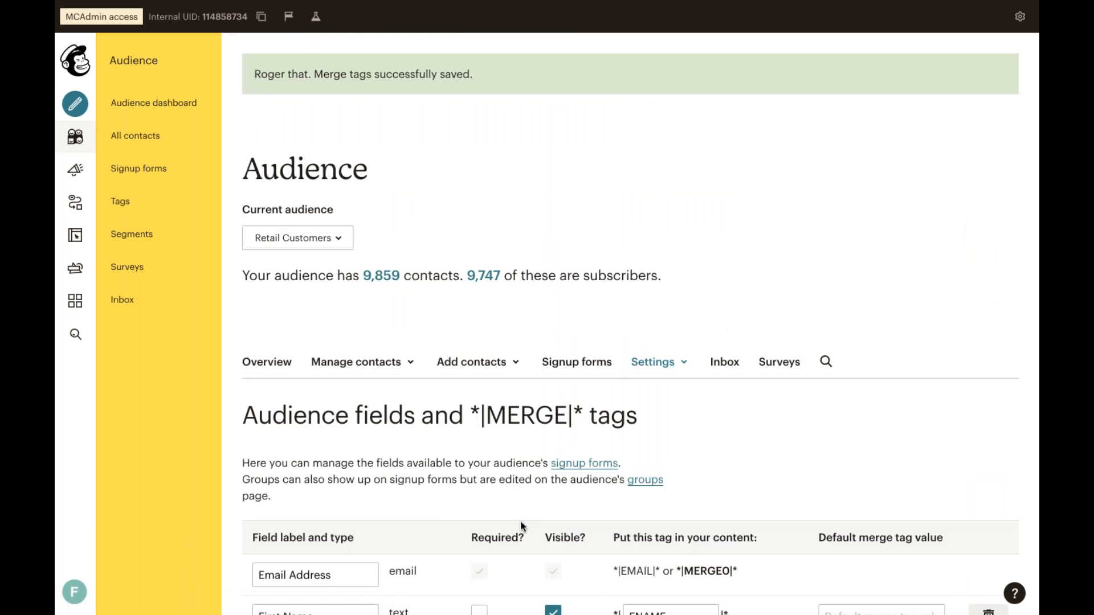
scroll(520, 520, "down", 6)
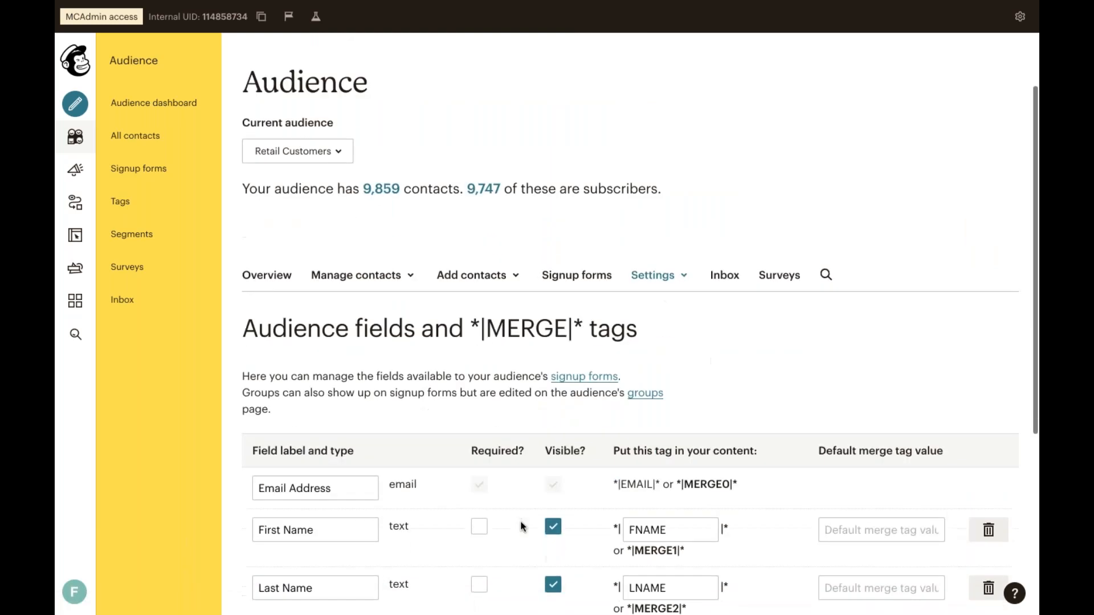
scroll(521, 521, "down", 1)
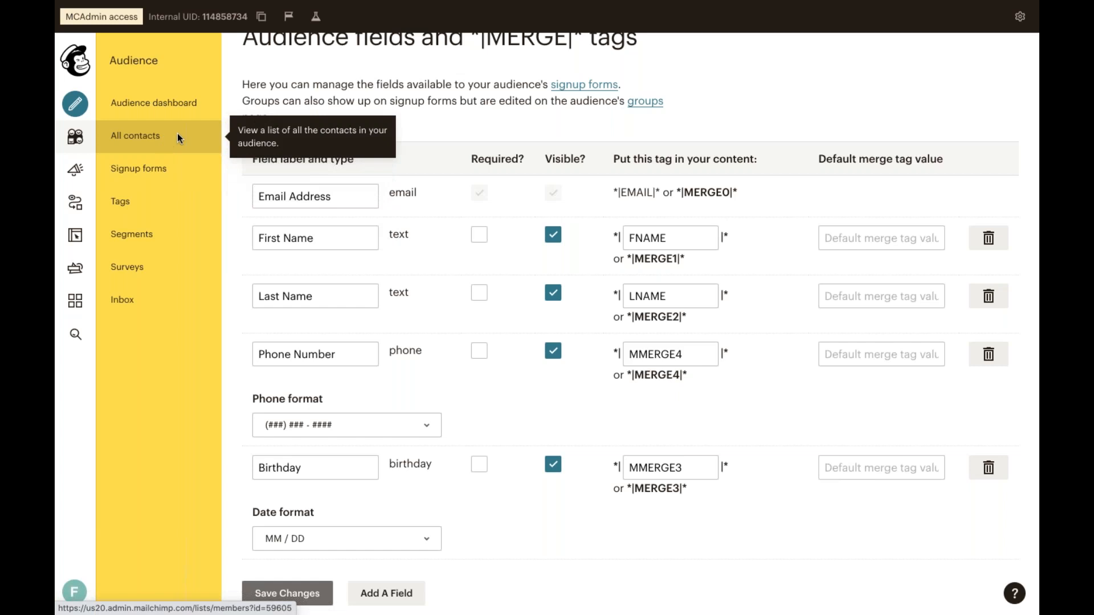
- Open the full contact list of the audience and examine its contact rows and field columns, including Birthday, Tags and Email Marketing
left_click(149, 135)
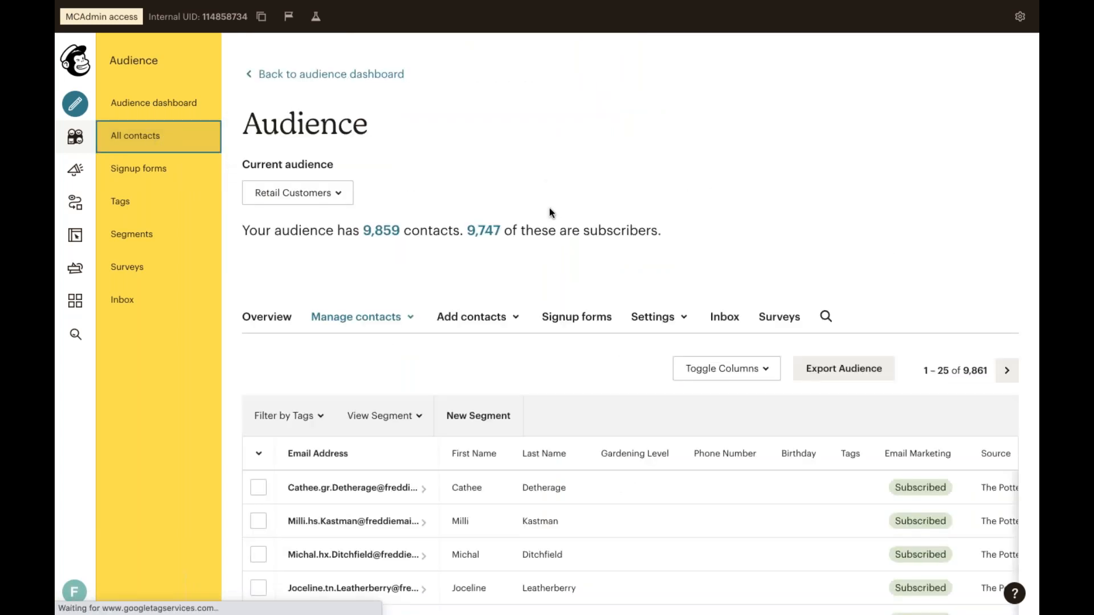
scroll(627, 342, "down", 2)
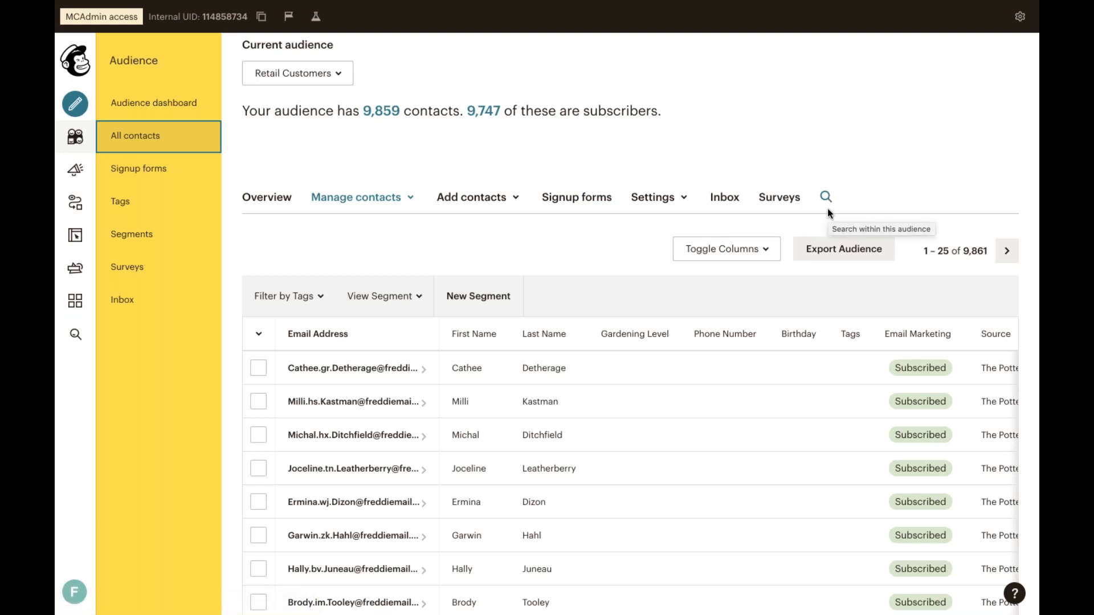
scroll(827, 207, "down", 2)
scroll(797, 278, "right", 2)
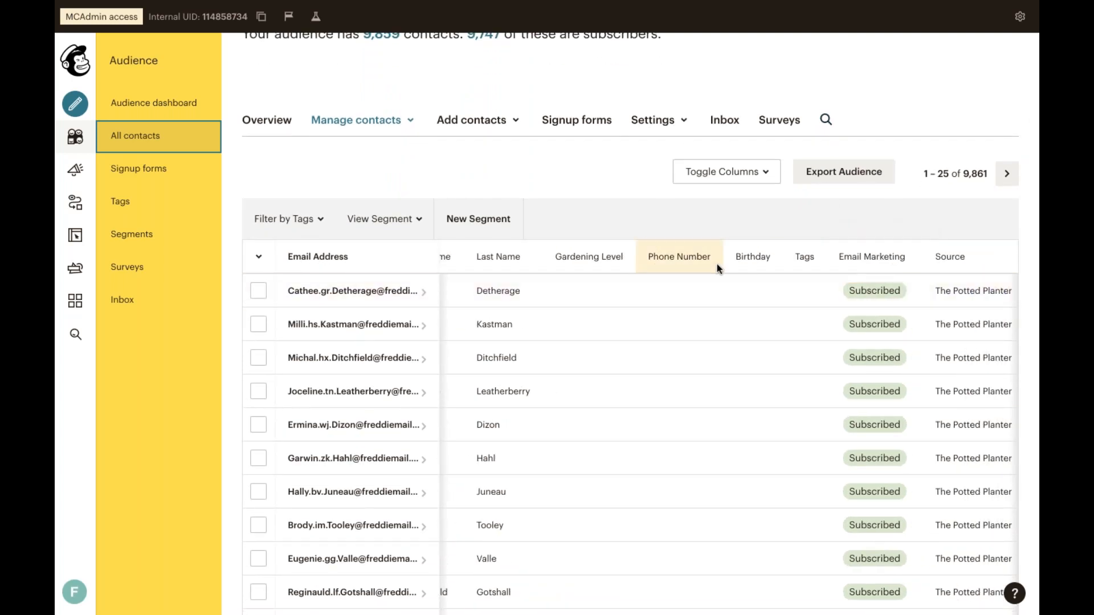
scroll(717, 265, "right", 1)
scroll(625, 263, "left", 3)
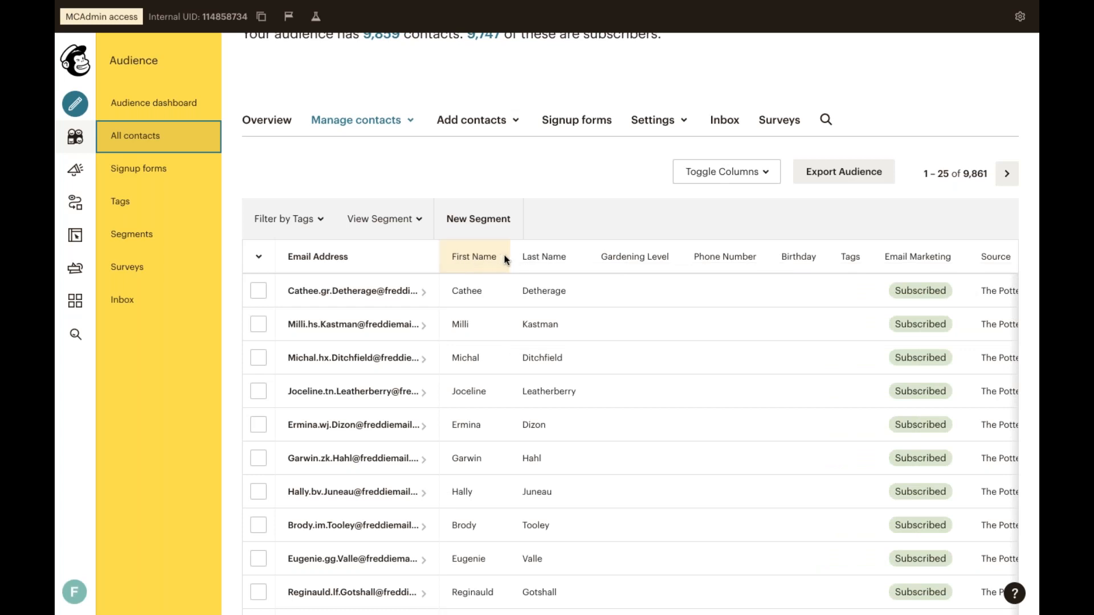
scroll(604, 260, "right", 1)
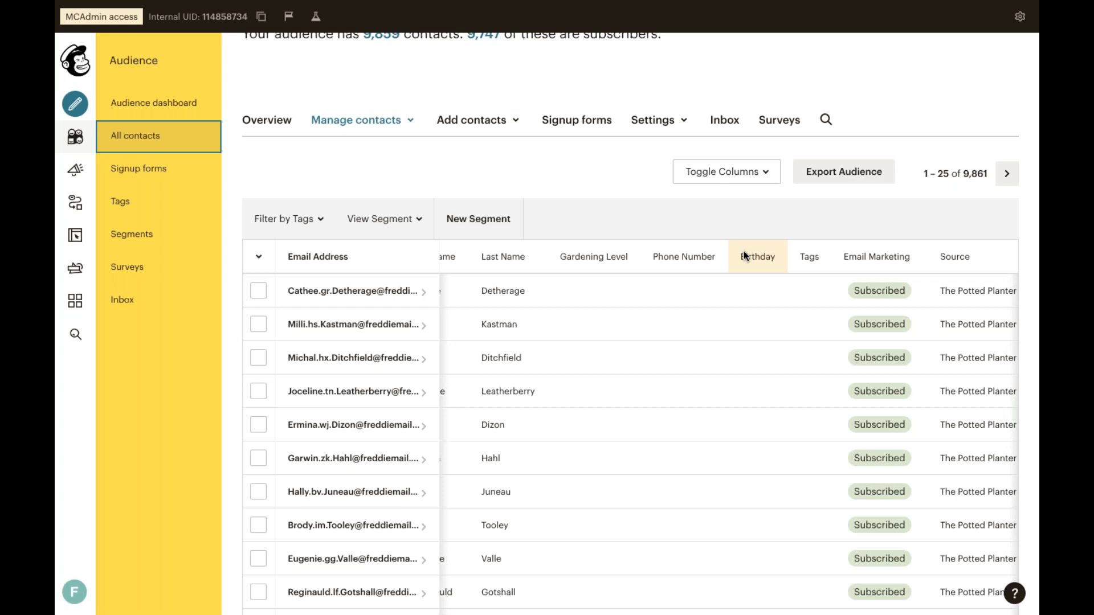
scroll(743, 255, "left", 2)
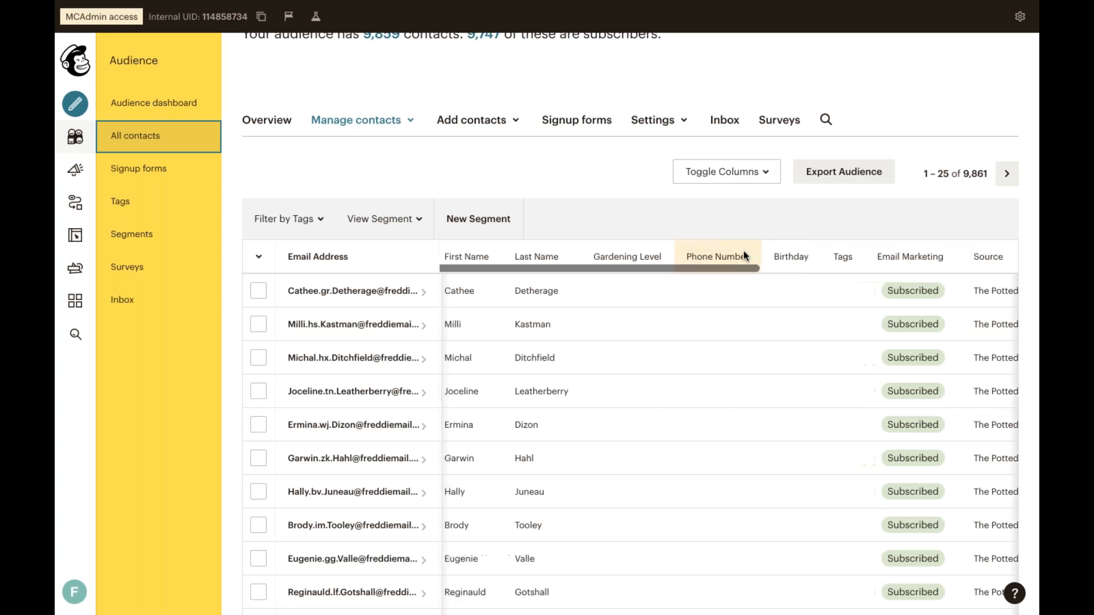
scroll(570, 239, "down", 1)
scroll(563, 250, "down", 5)
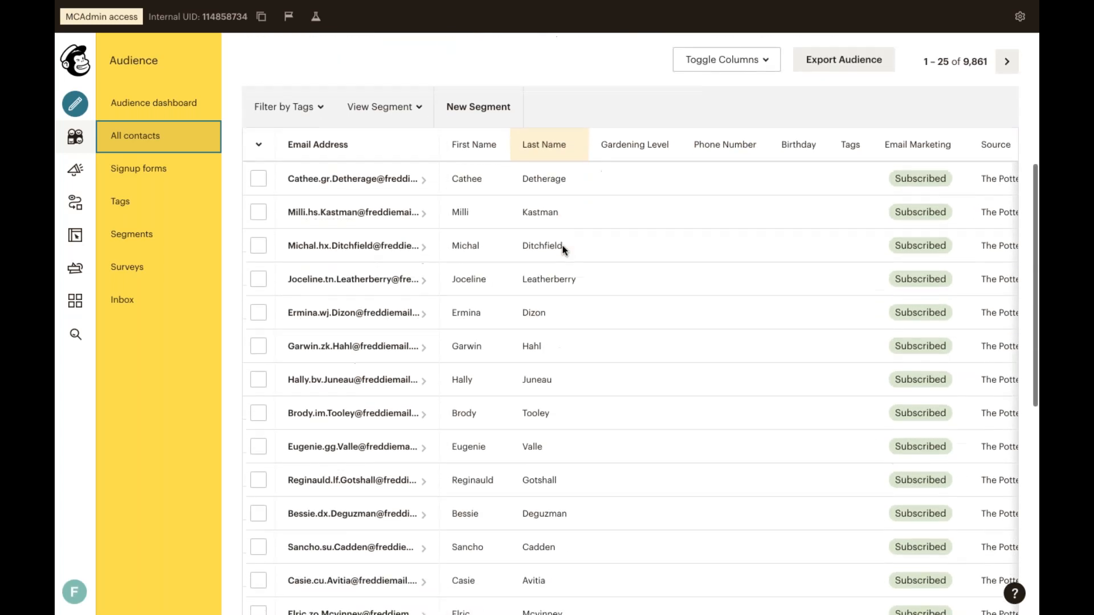
scroll(563, 251, "up", 3)
scroll(563, 250, "up", 2)
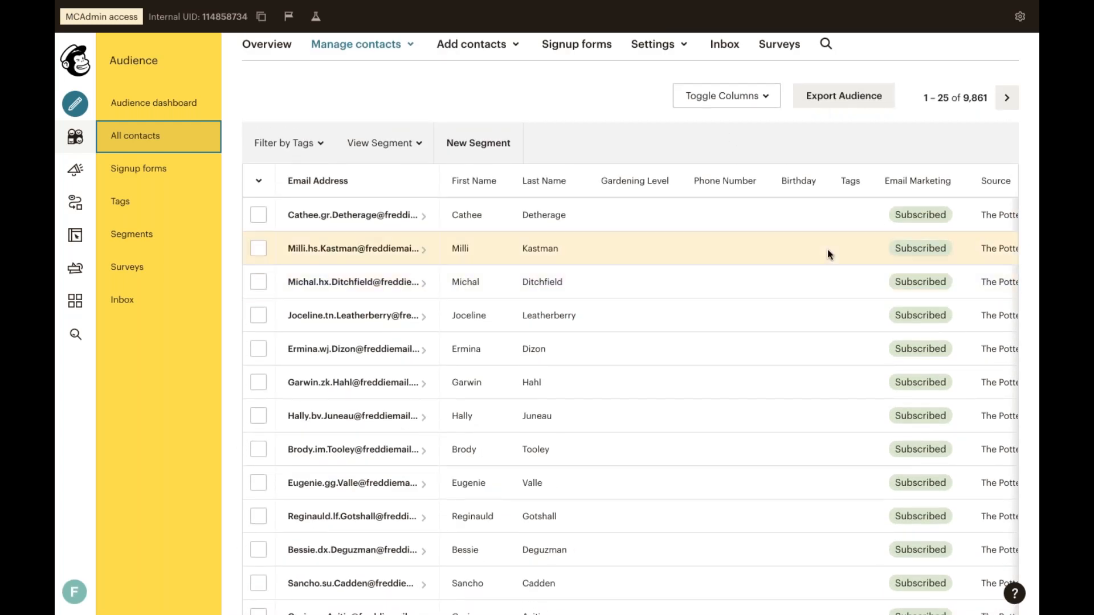
scroll(827, 249, "up", 2)
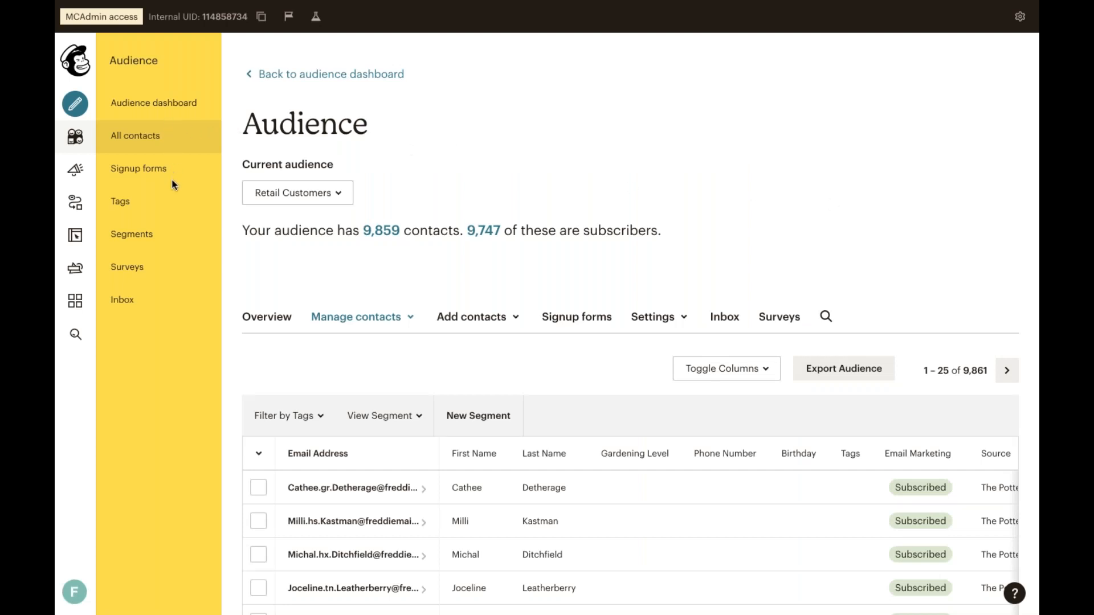
- Open the audience's signup forms page and look through the available form types
left_click(146, 166)
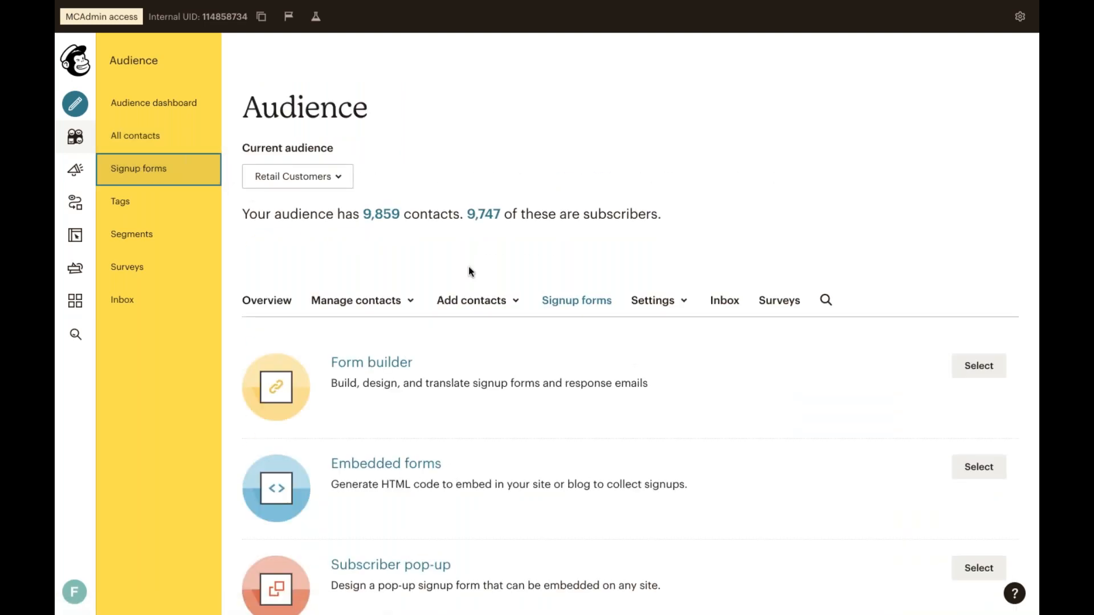
scroll(469, 268, "down", 2)
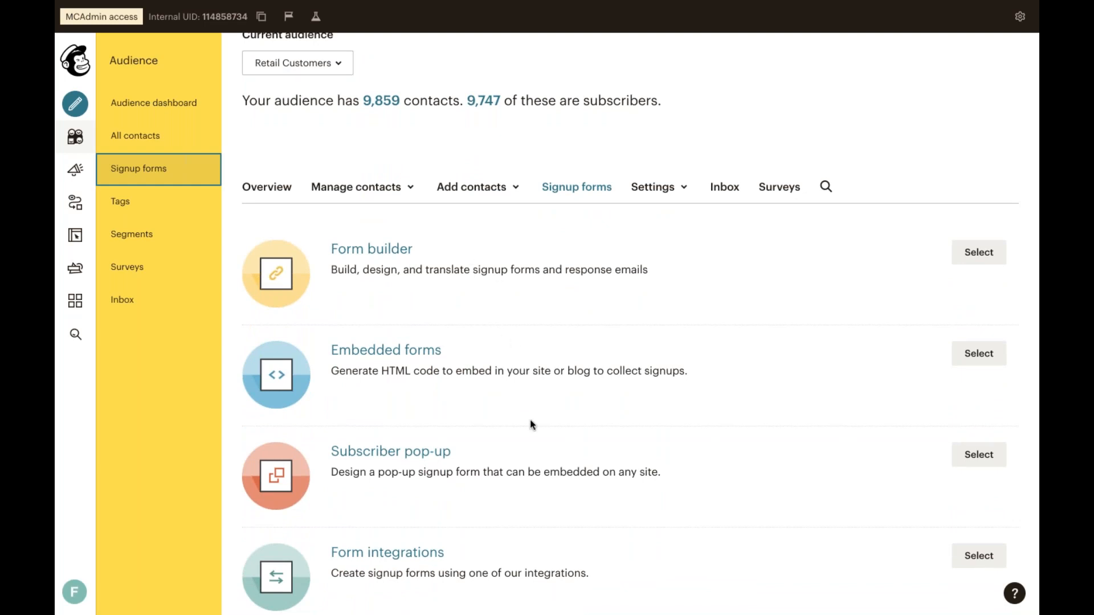
scroll(484, 464, "down", 1)
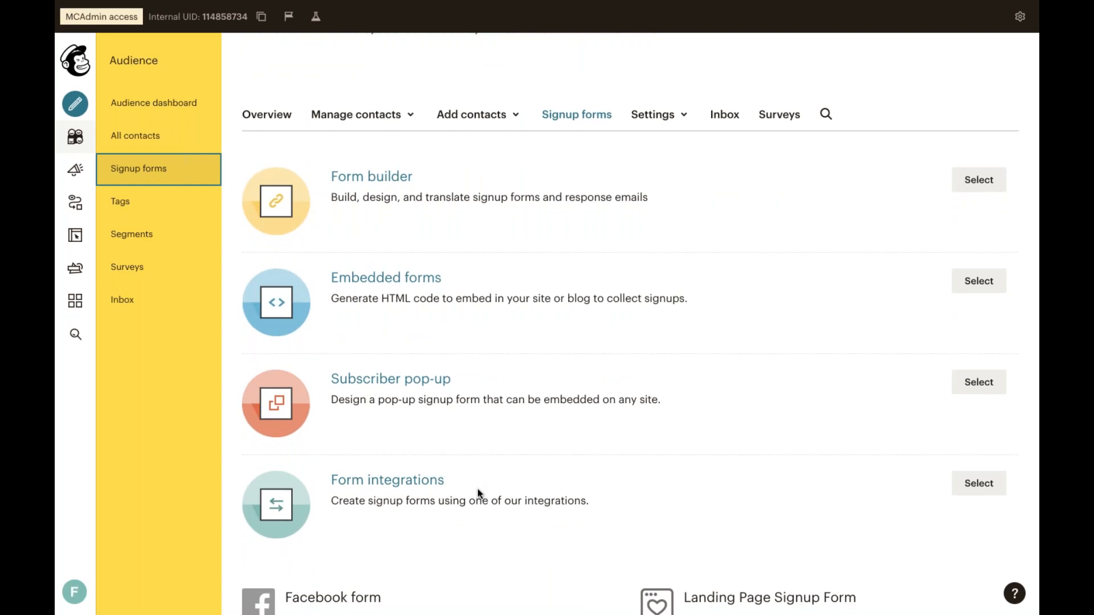
- Open the Form builder for the Retail Customers signup form
scroll(477, 489, "up", 2)
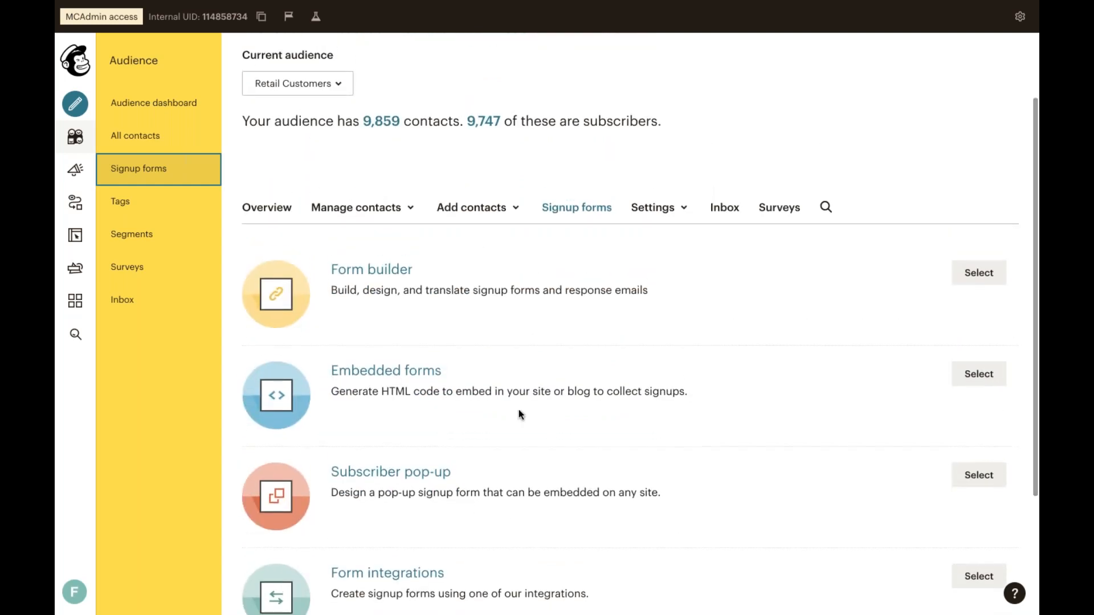
left_click(388, 273)
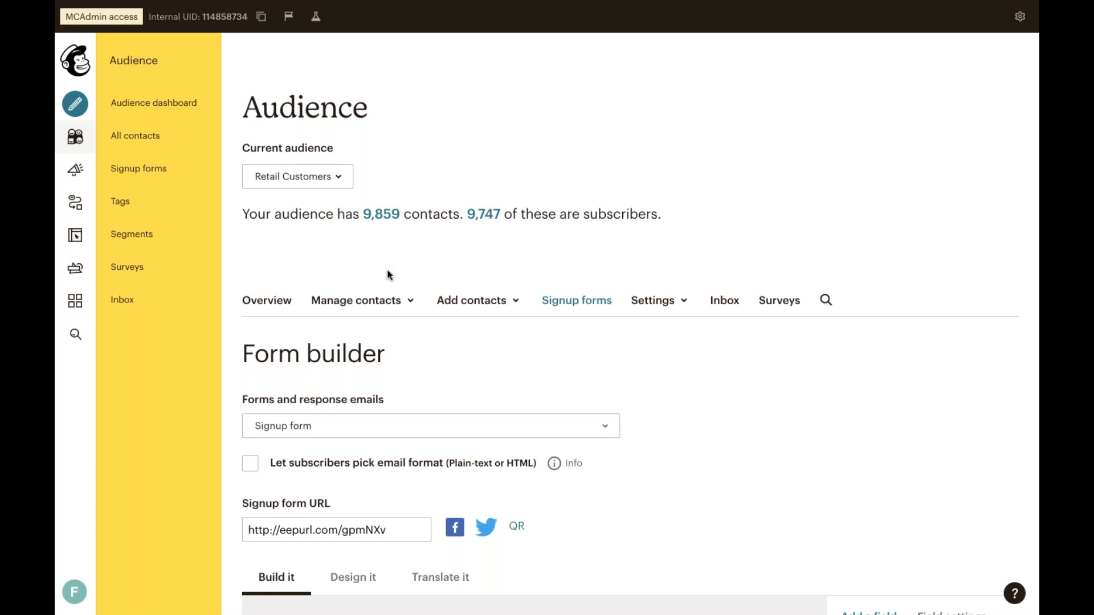
scroll(387, 275, "down", 4)
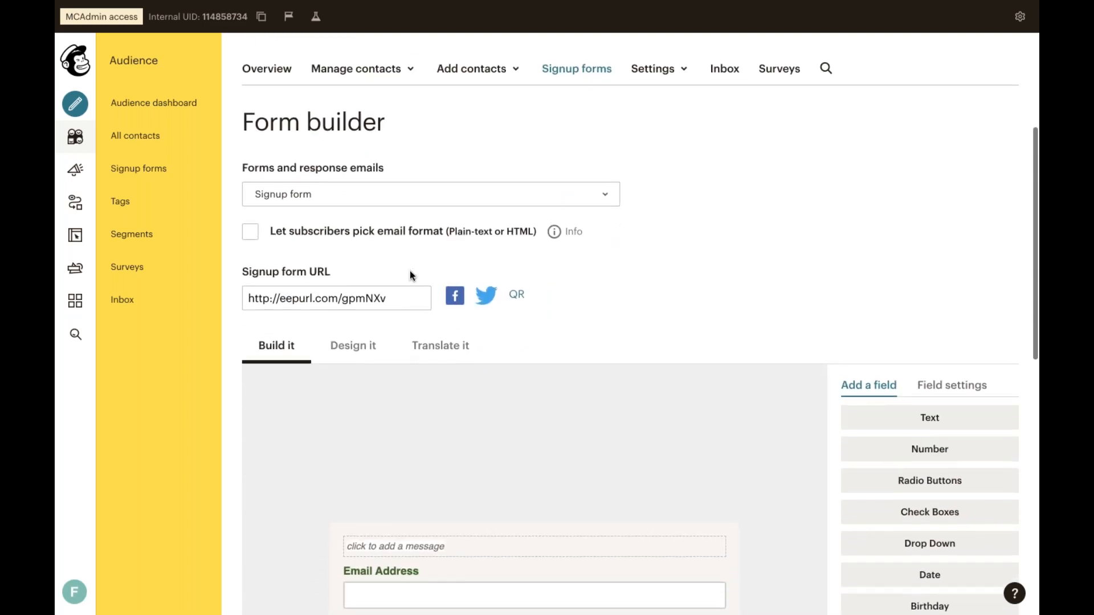
scroll(409, 272, "down", 2)
scroll(411, 265, "up", 1)
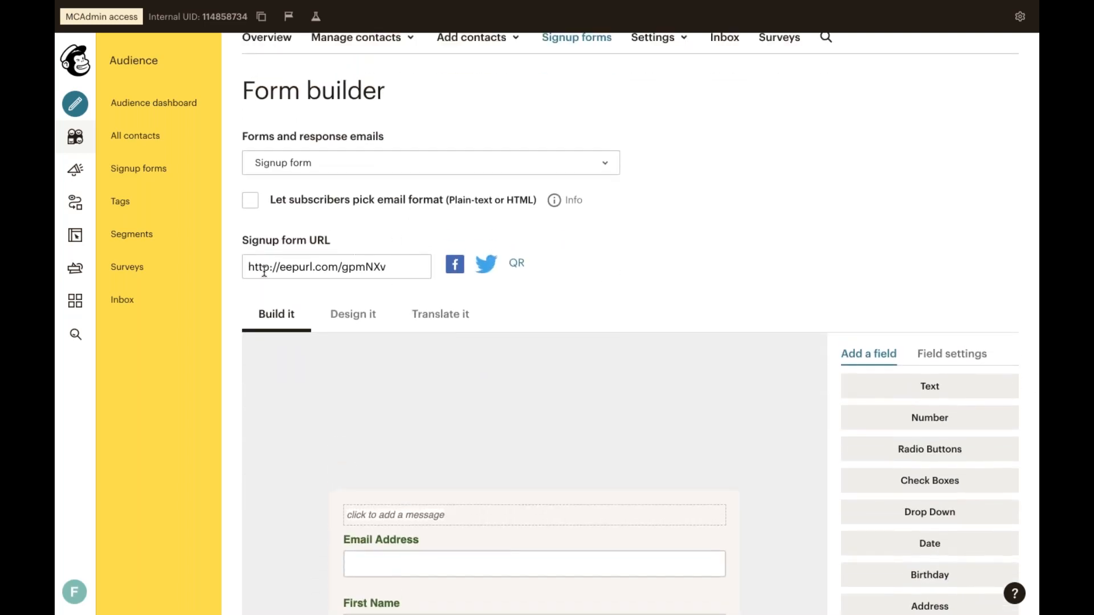
- Select the signup form URL and examine the list of forms and response emails, keeping Signup form selected
left_click(391, 263)
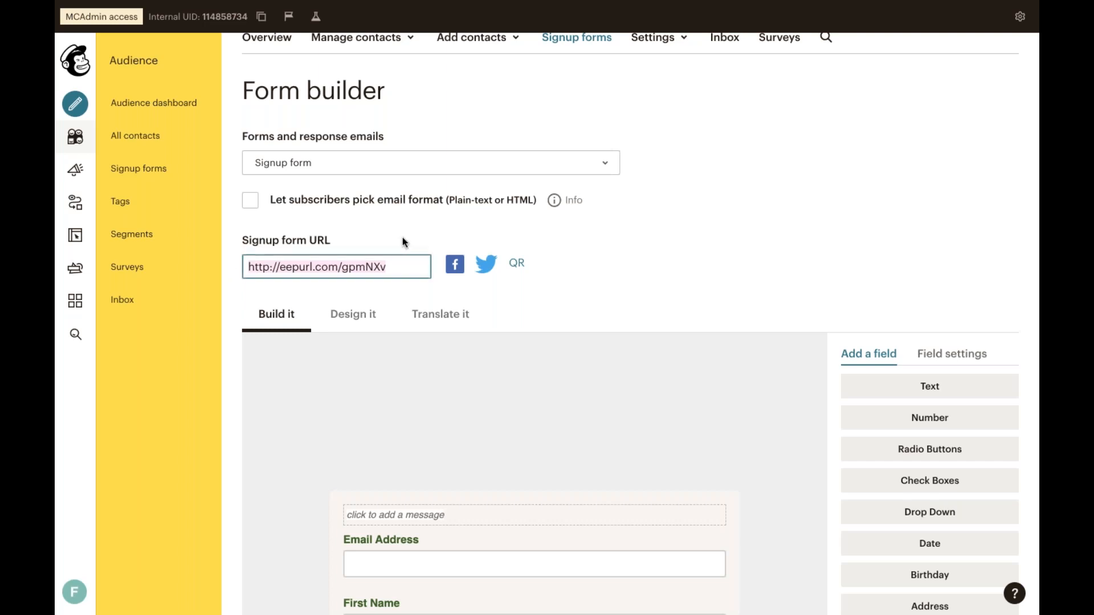
left_click(603, 164)
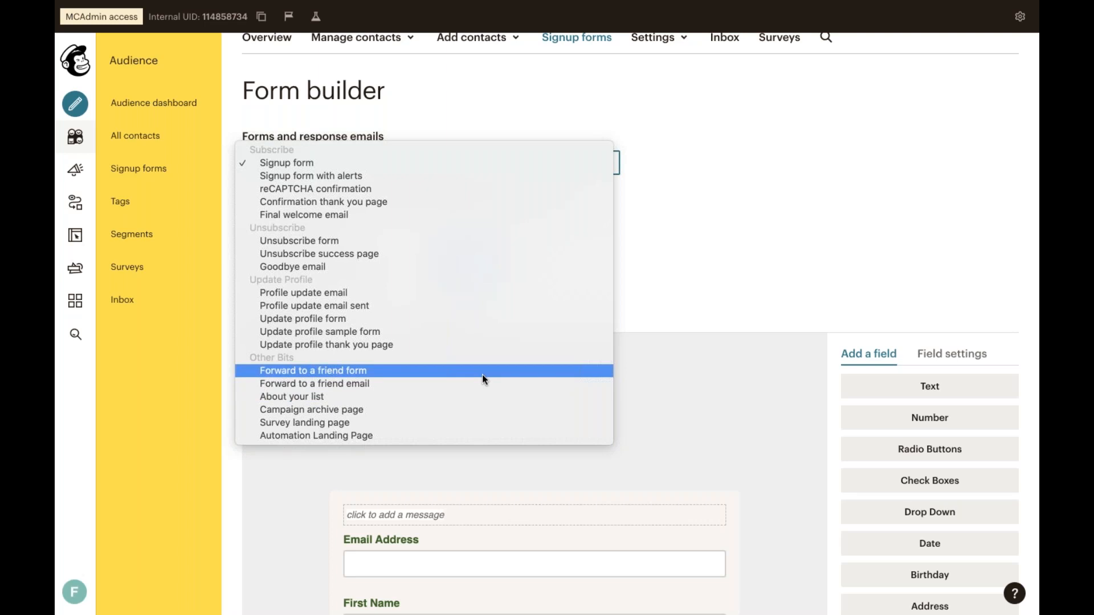
left_click(738, 308)
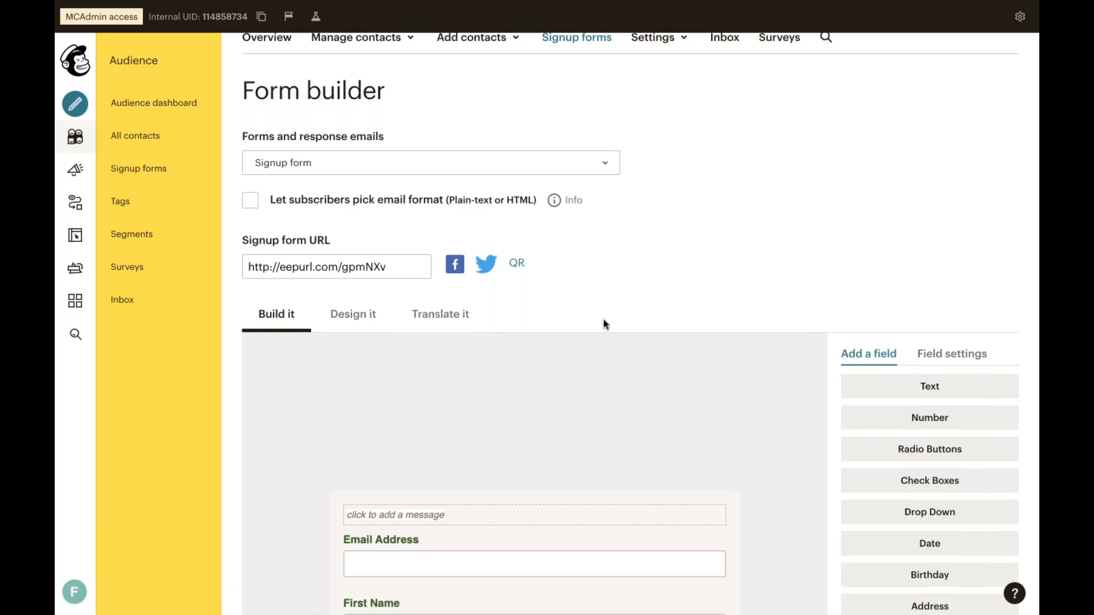
- Add a text field to the signup form, label it "Favorite Plant", and save the field
scroll(605, 324, "down", 1)
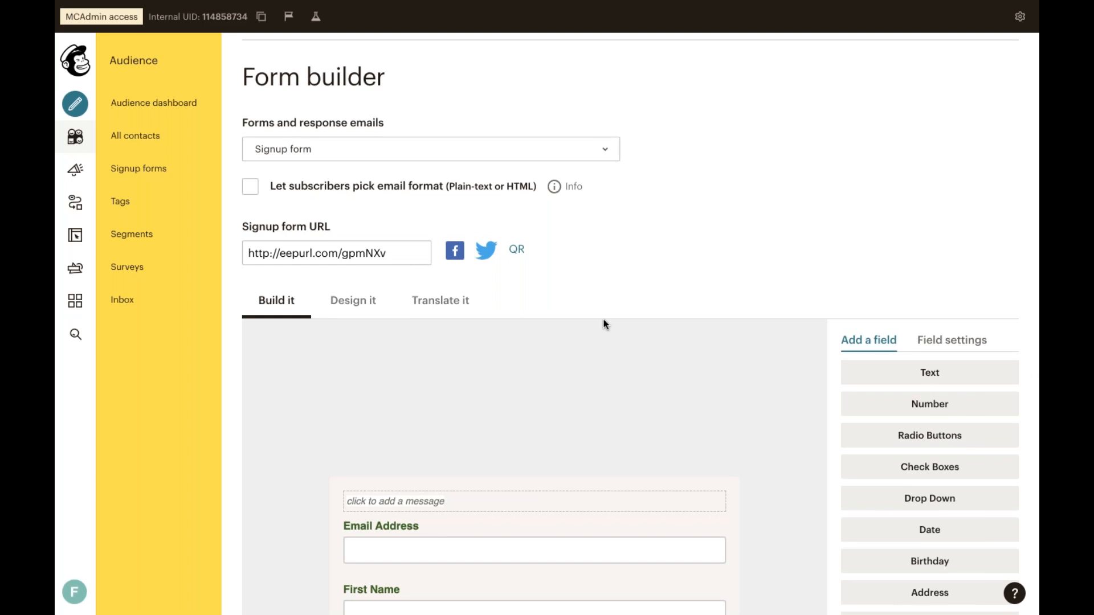
scroll(604, 319, "down", 3)
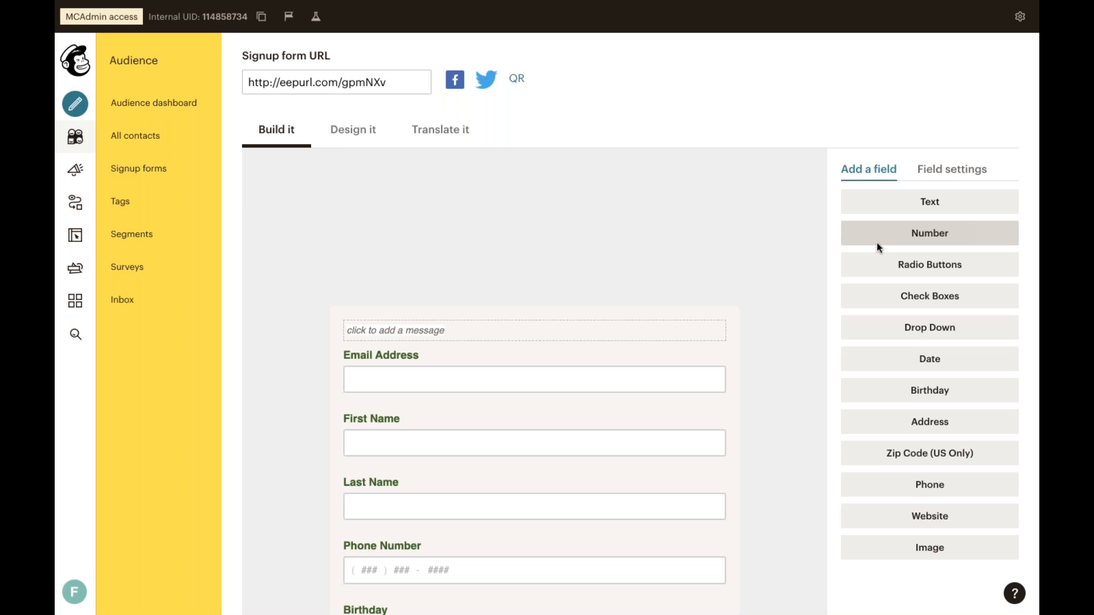
left_click(898, 203)
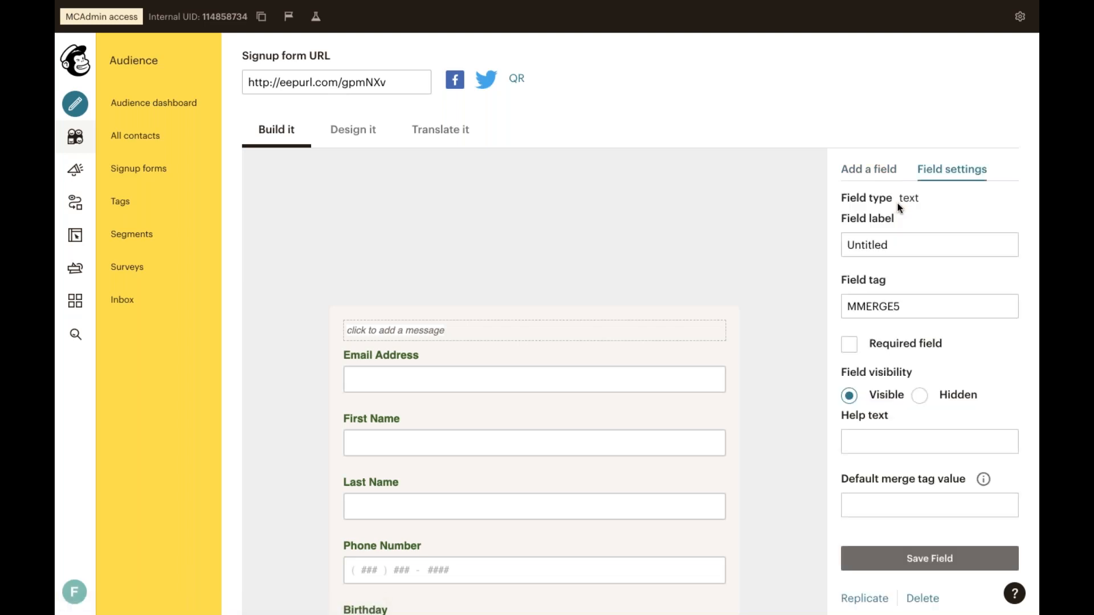
double_click(888, 239)
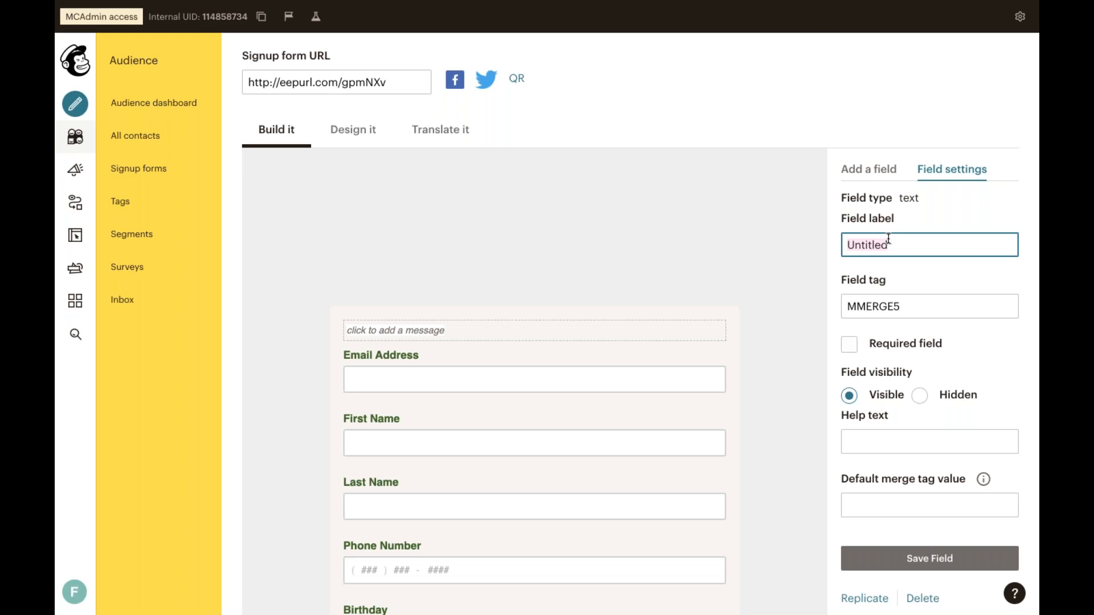
key("BackSpace")
type("Favorite Plant")
scroll(896, 336, "down", 1)
left_click(924, 529)
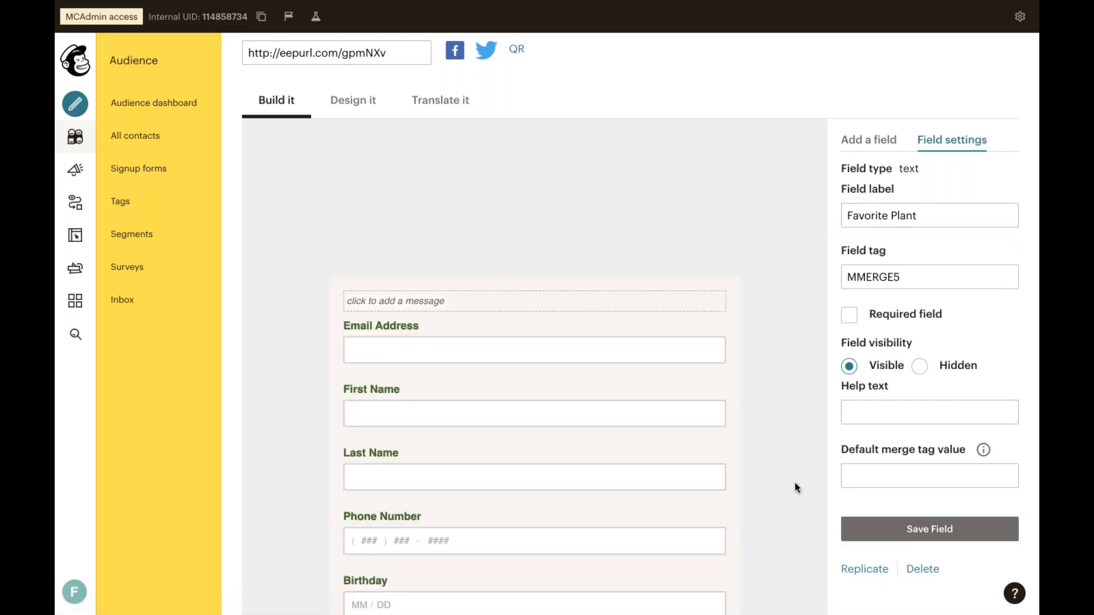
- Add an "Expert" option to the Gardening Level radio field on the signup form and save the field
scroll(727, 487, "down", 3)
scroll(728, 491, "down", 1)
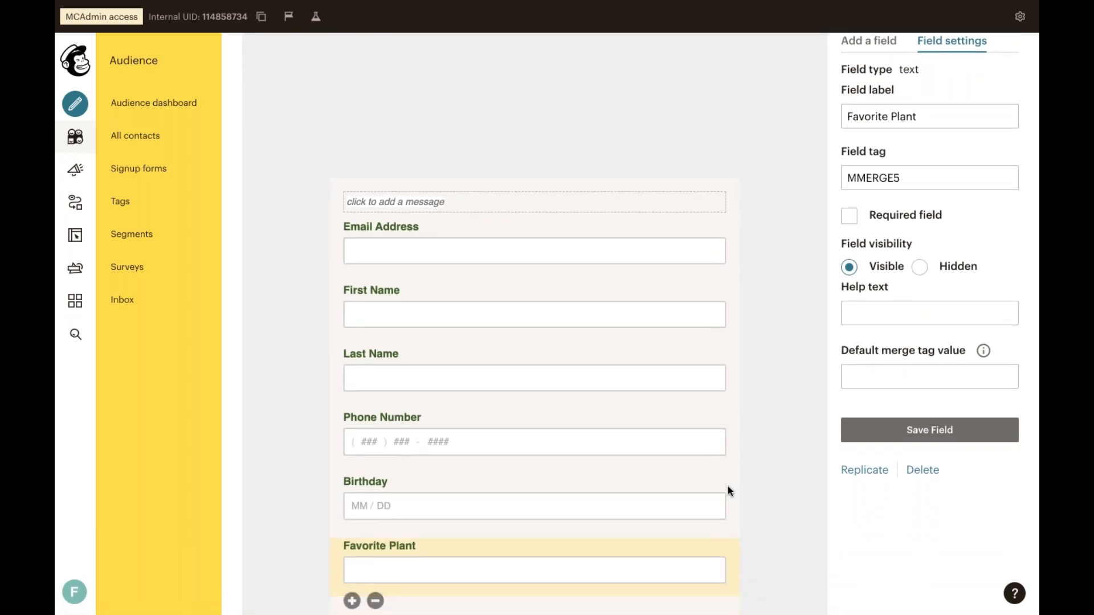
scroll(727, 486, "down", 2)
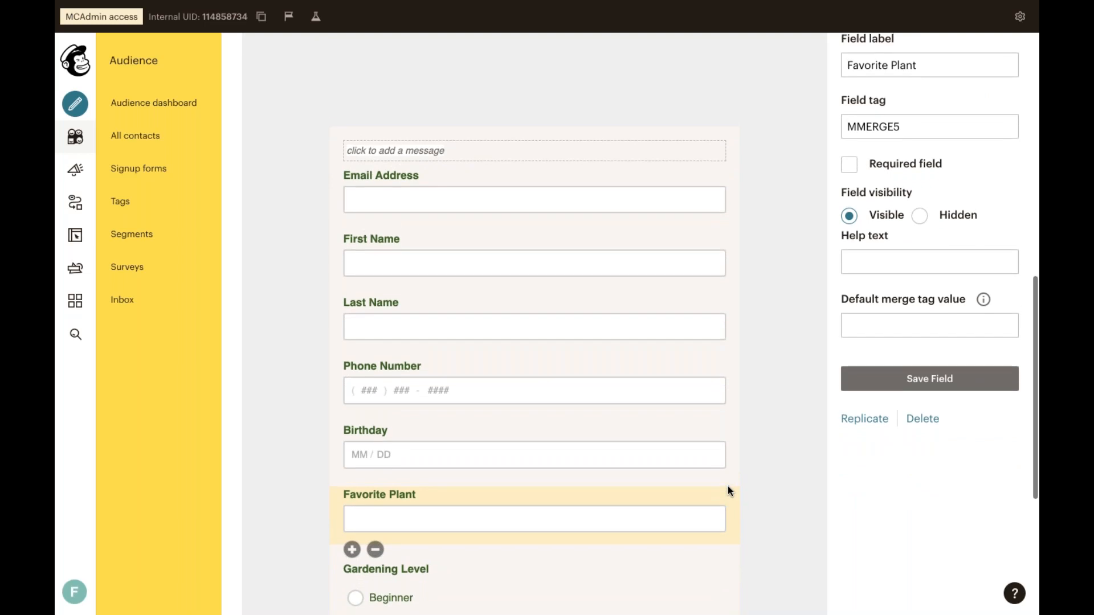
scroll(661, 470, "down", 5)
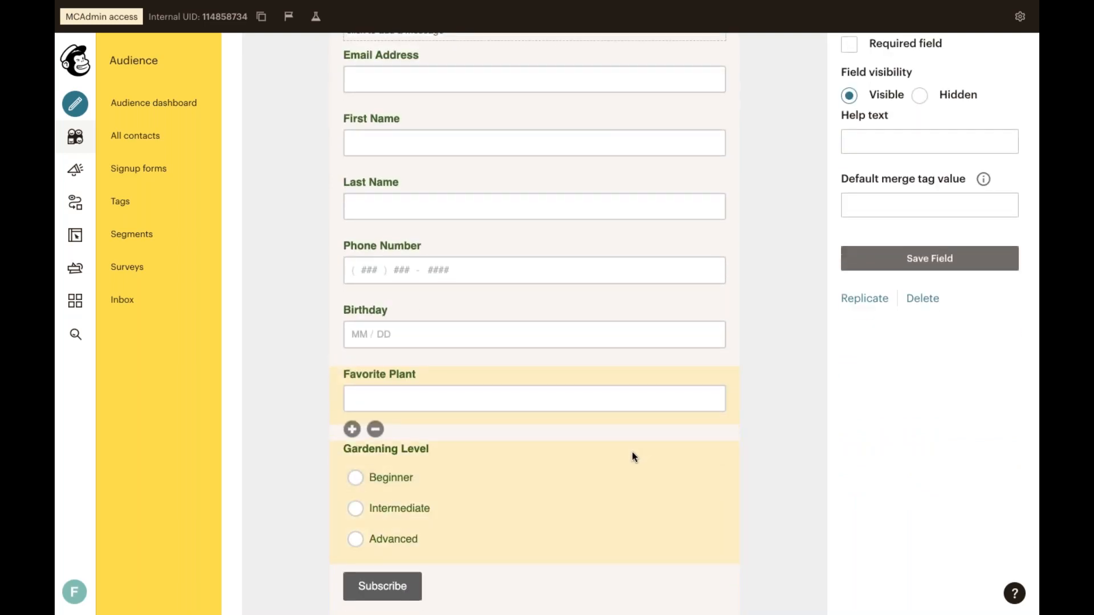
left_click(632, 454)
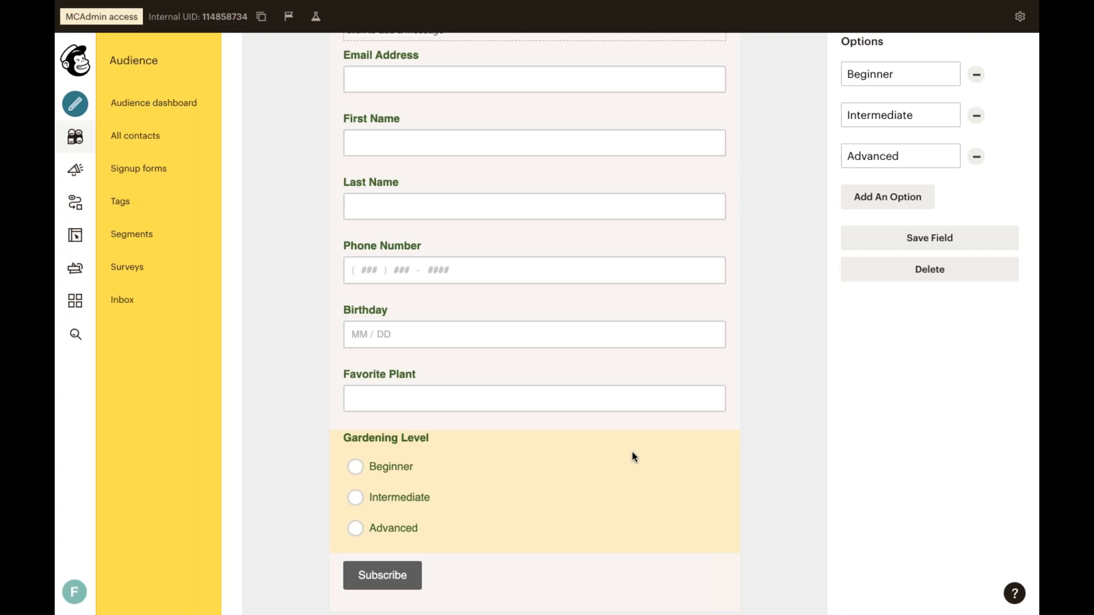
scroll(861, 398, "up", 3)
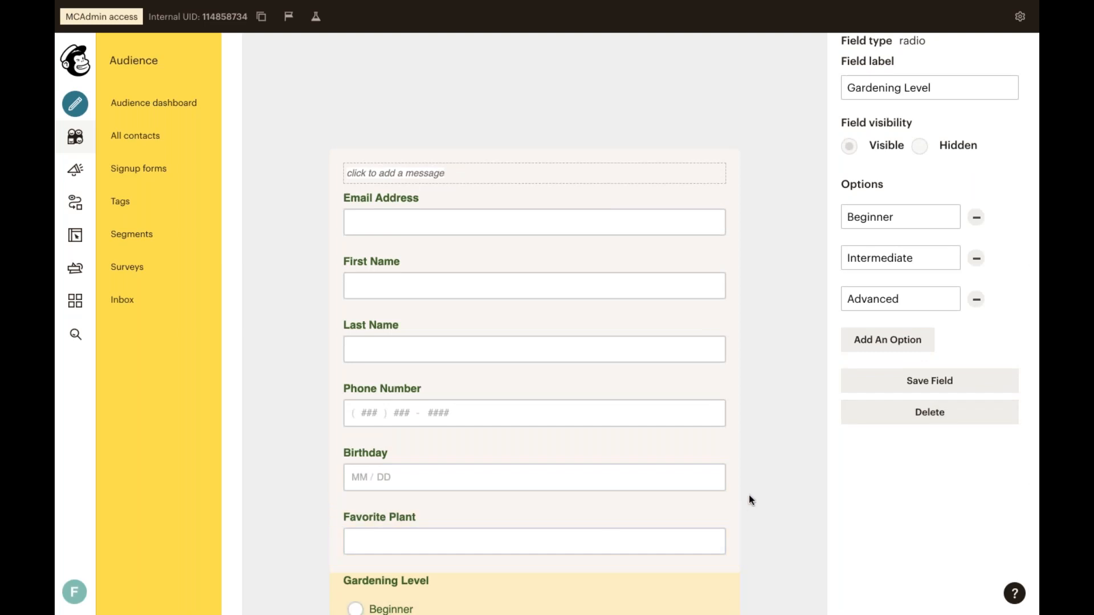
scroll(749, 495, "up", 2)
scroll(748, 500, "up", 1)
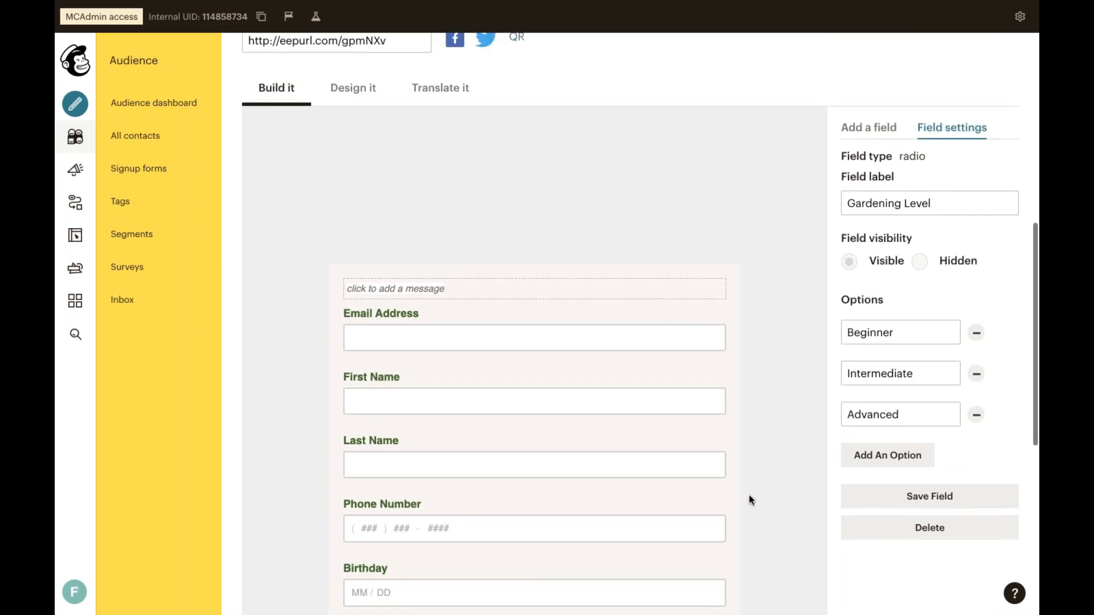
left_click(886, 455)
scroll(886, 454, "down", 1)
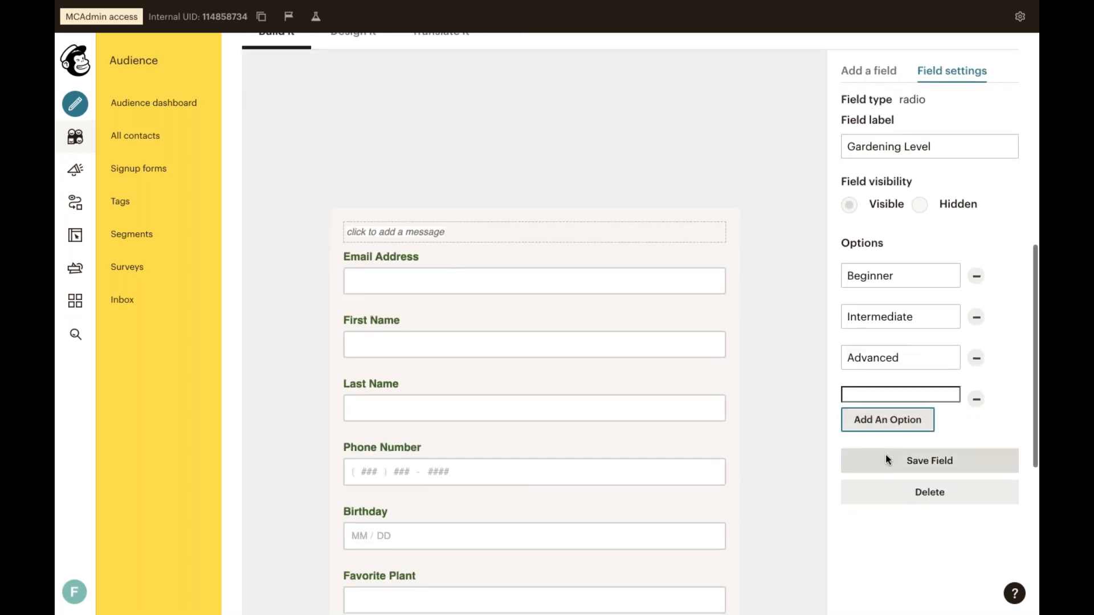
left_click(892, 379)
type("Expert")
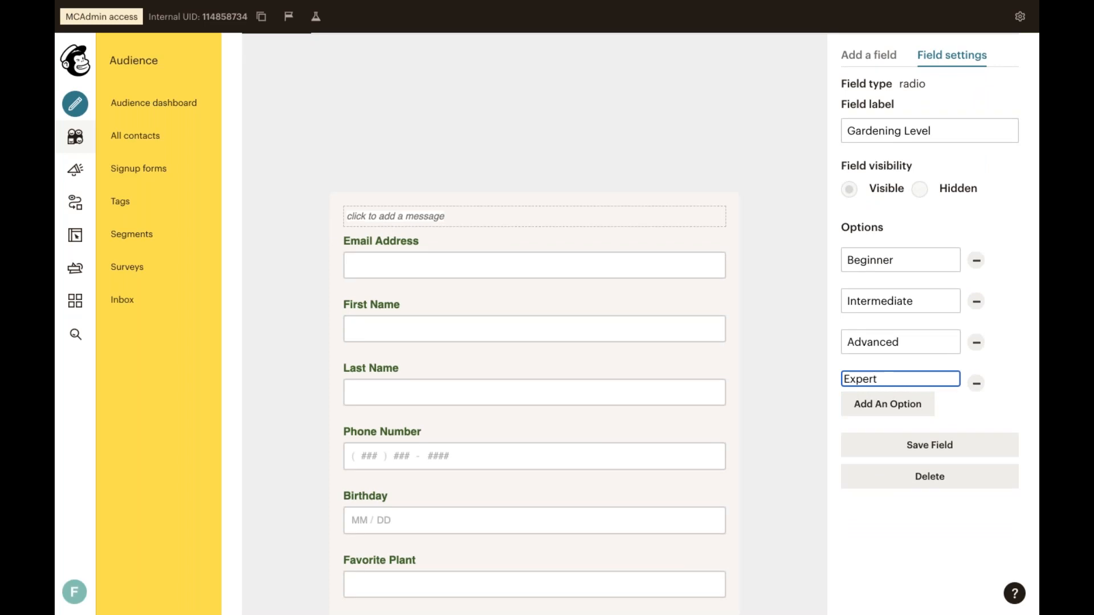
left_click(927, 439)
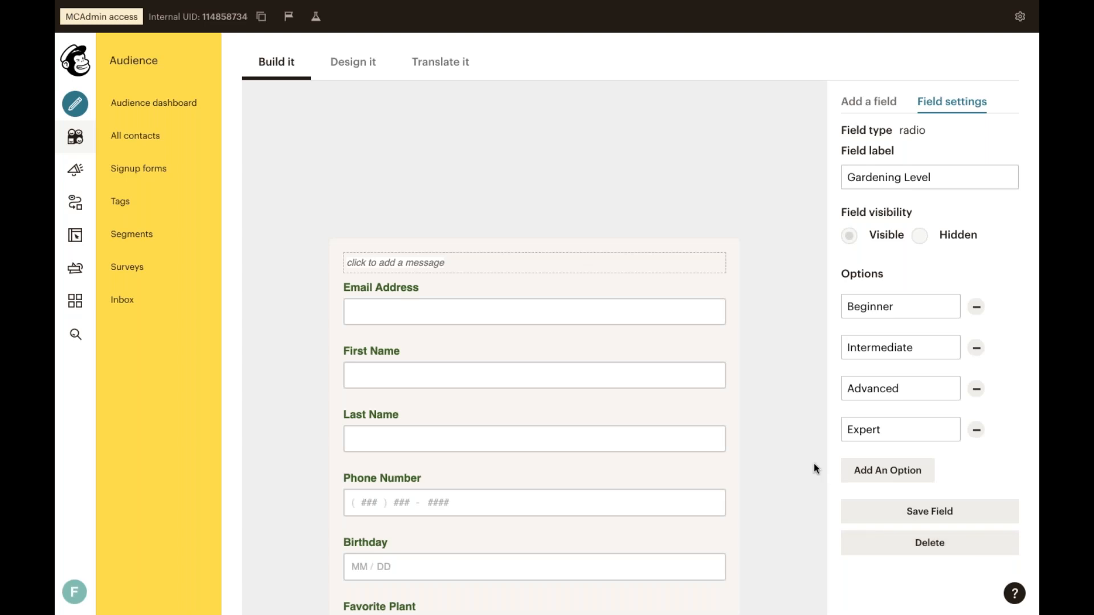
- Change the signup form's page background in its design settings to the green color #70d589
scroll(757, 409, "up", 1)
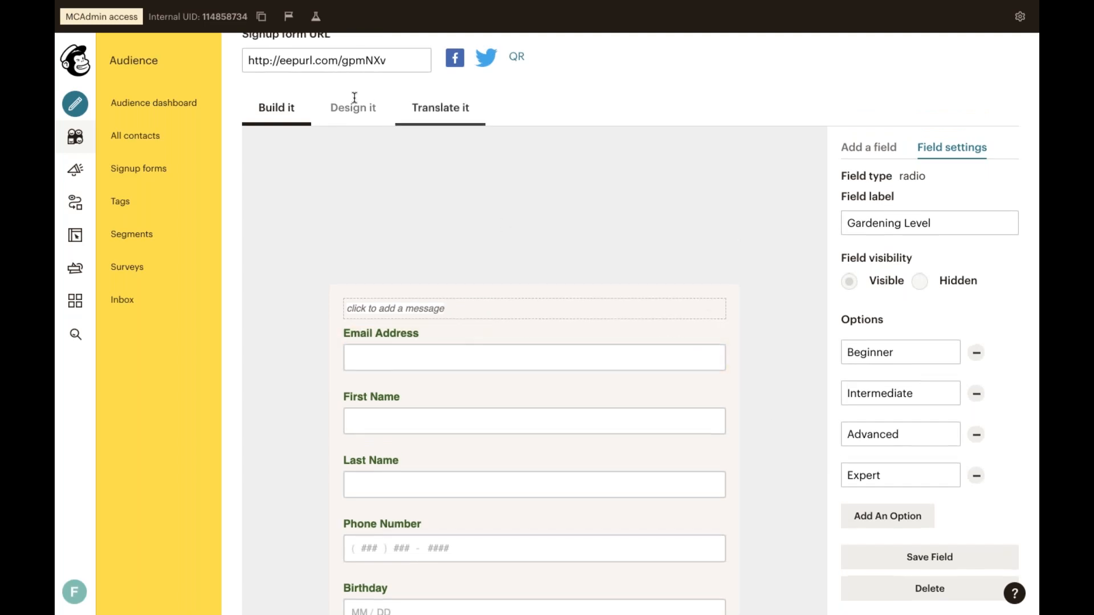
left_click(358, 118)
scroll(509, 309, "down", 3)
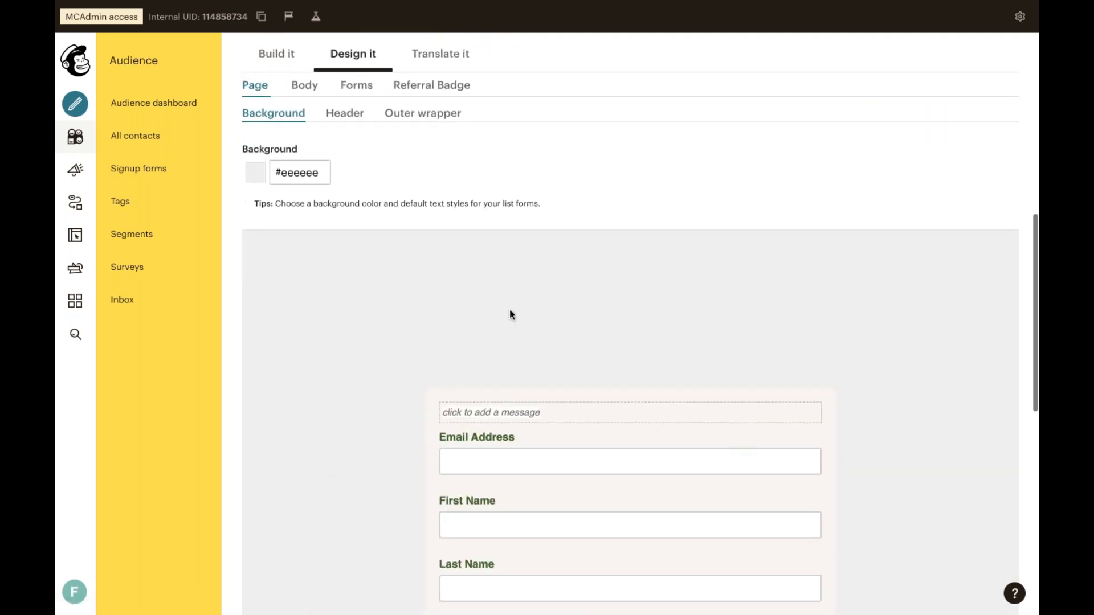
scroll(510, 312, "up", 3)
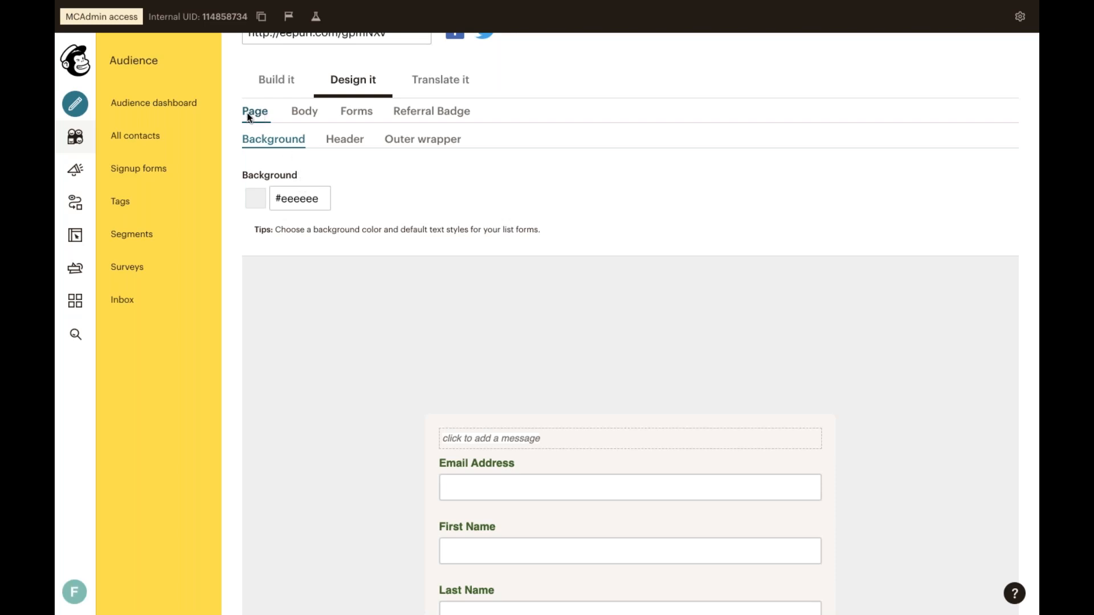
left_click(302, 197)
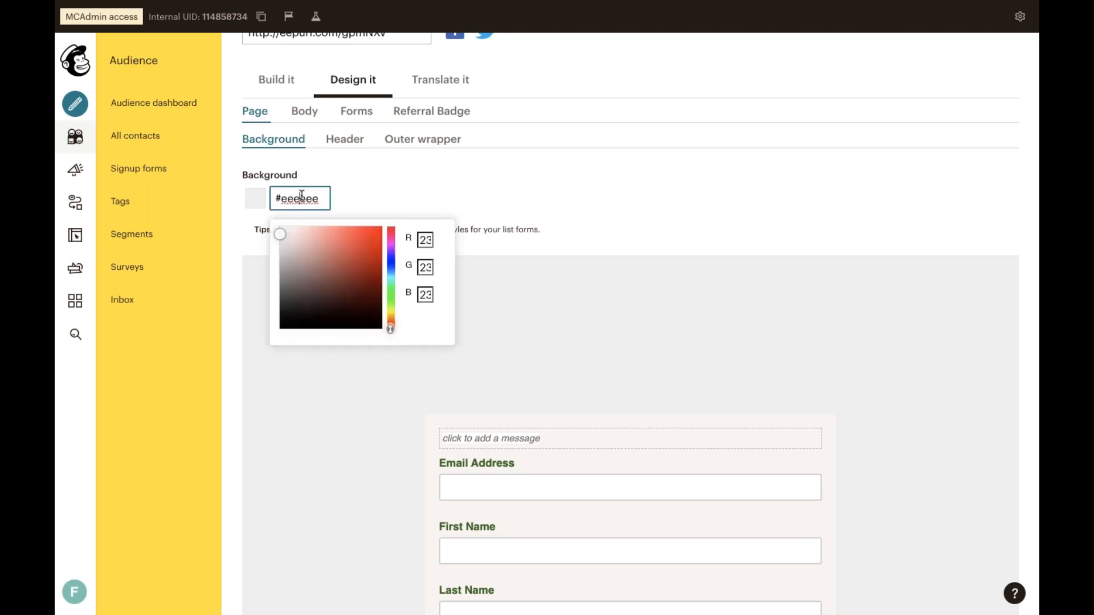
key("BackSpace")
type("ececec")
left_click(346, 249)
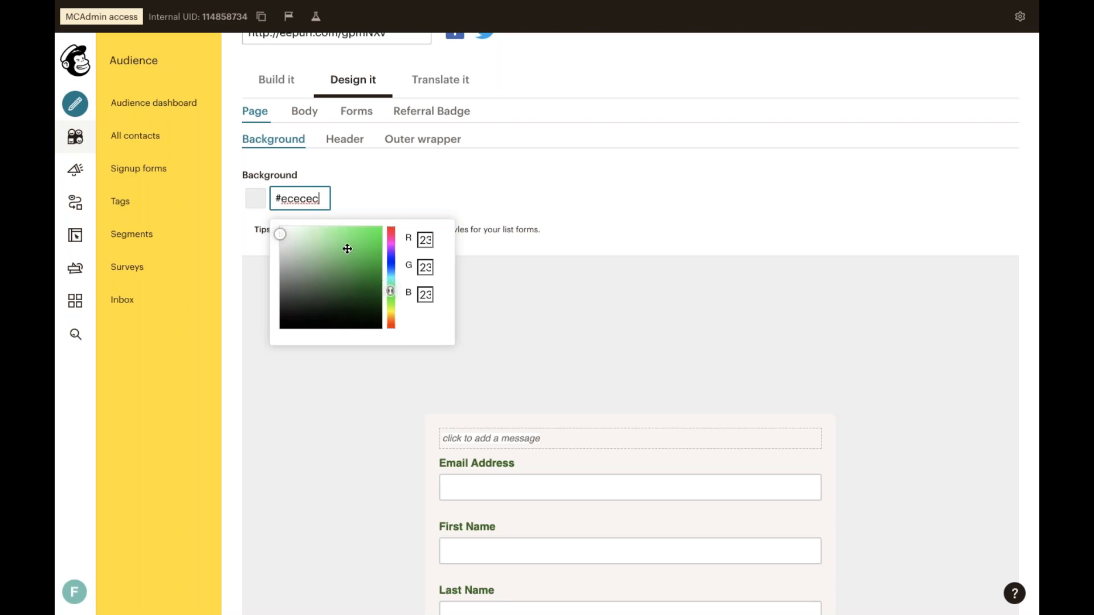
left_click(315, 244)
left_click(328, 244)
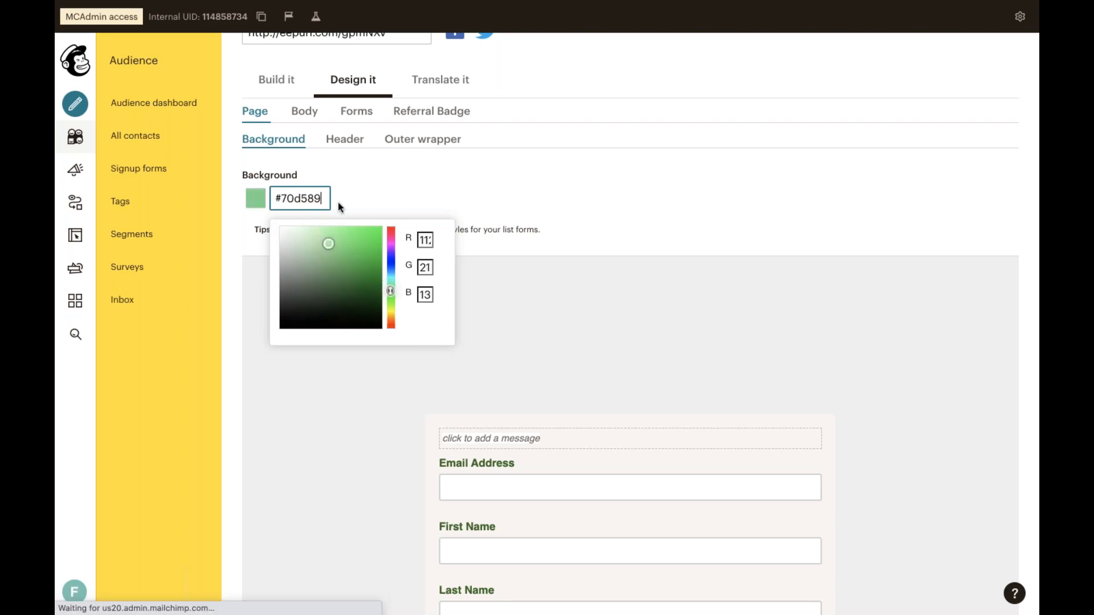
left_click(373, 211)
scroll(452, 255, "down", 1)
scroll(460, 276, "down", 1)
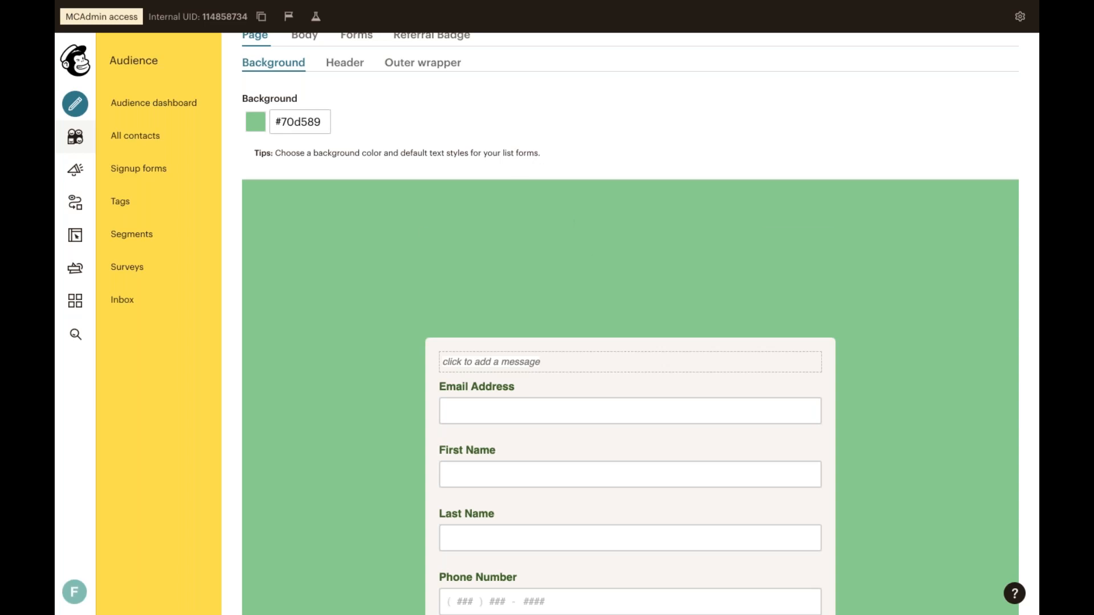
- Switch to the page's header design and open the image library to change the header image graphic
scroll(451, 126, "up", 1)
left_click(346, 108)
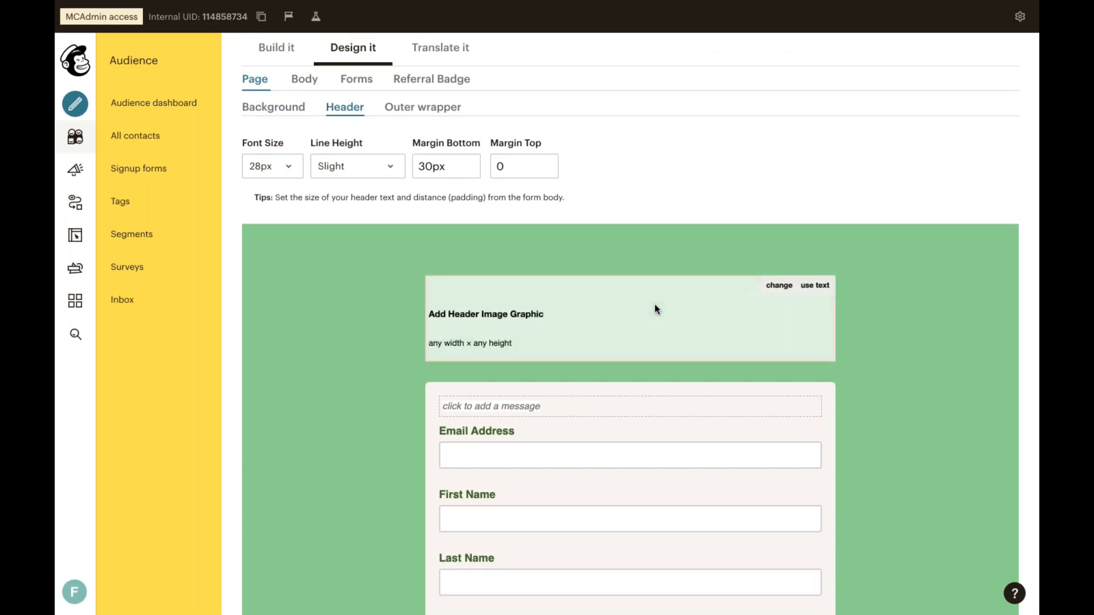
left_click(780, 286)
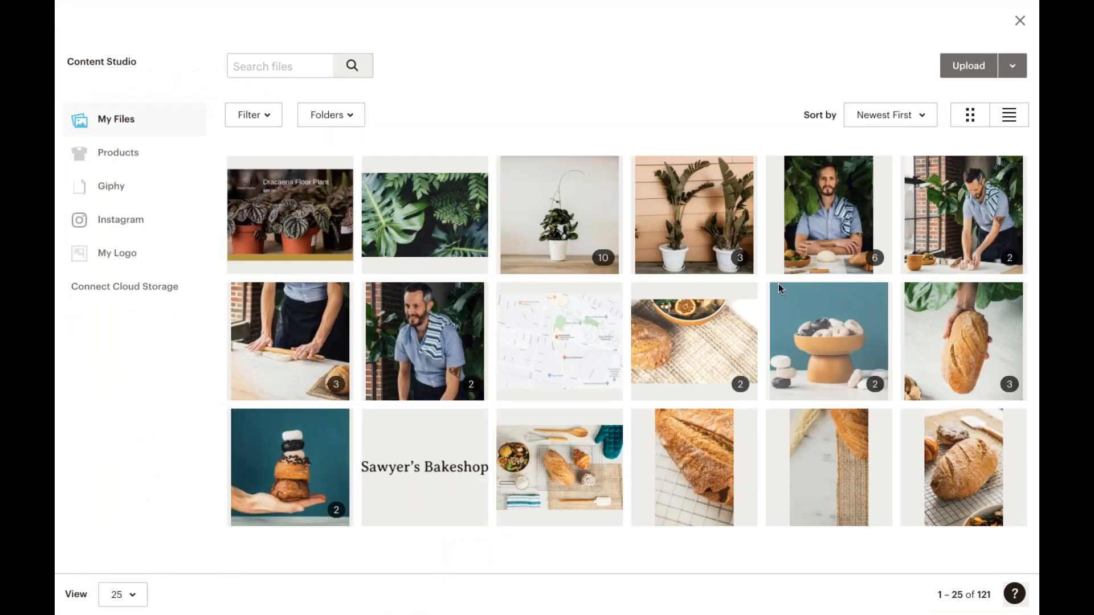
- Show 100 files per page in the image library and insert the wide Potted Planter logo banner as the header image
scroll(778, 285, "down", 3)
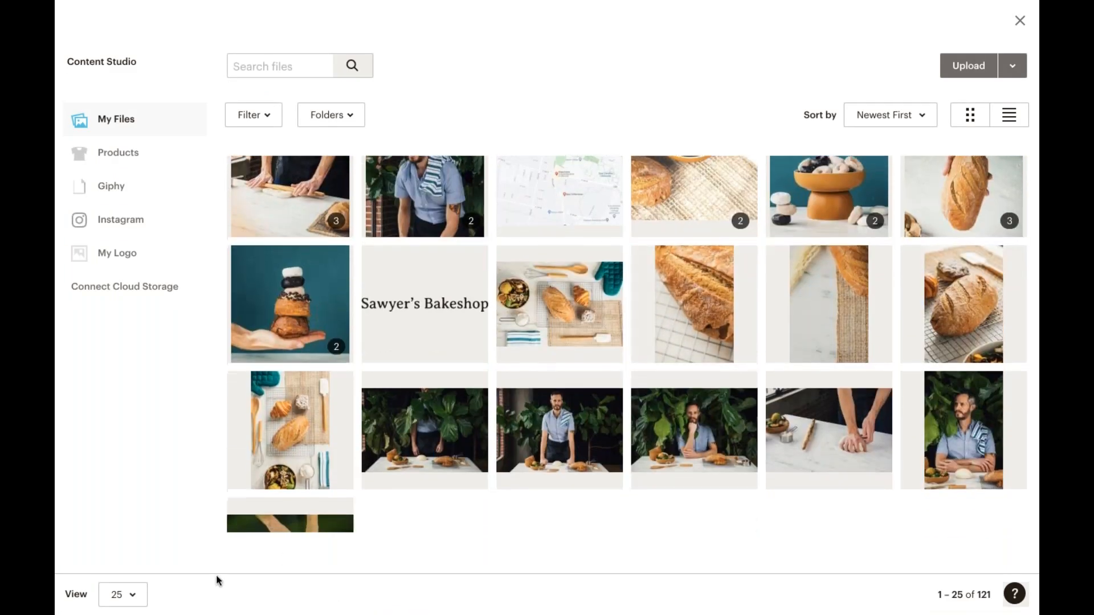
left_click(122, 594)
left_click(119, 574)
scroll(350, 485, "down", 5)
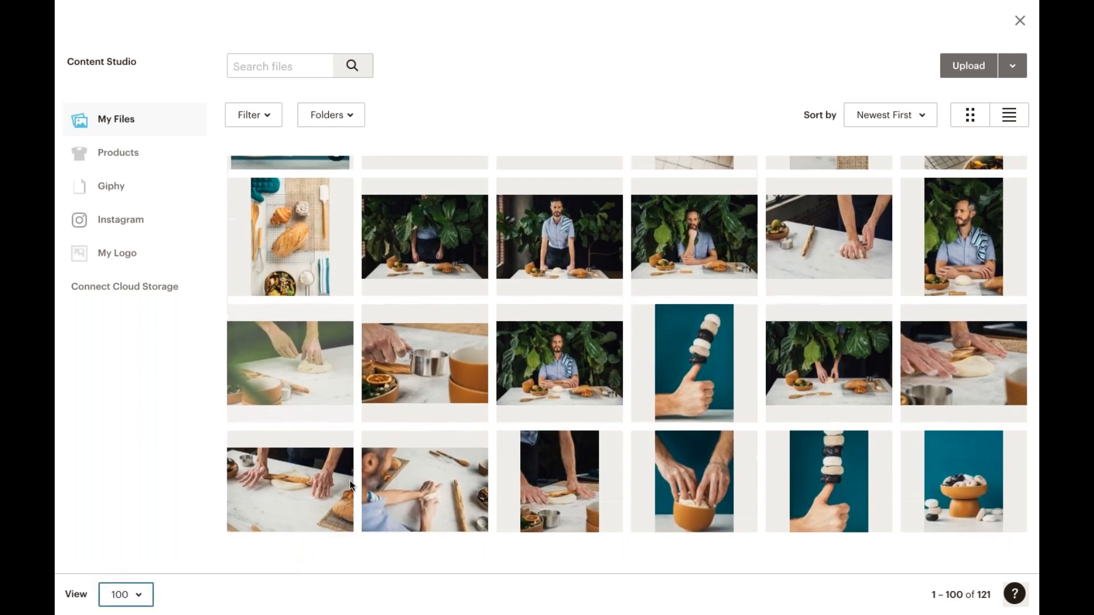
scroll(350, 485, "down", 6)
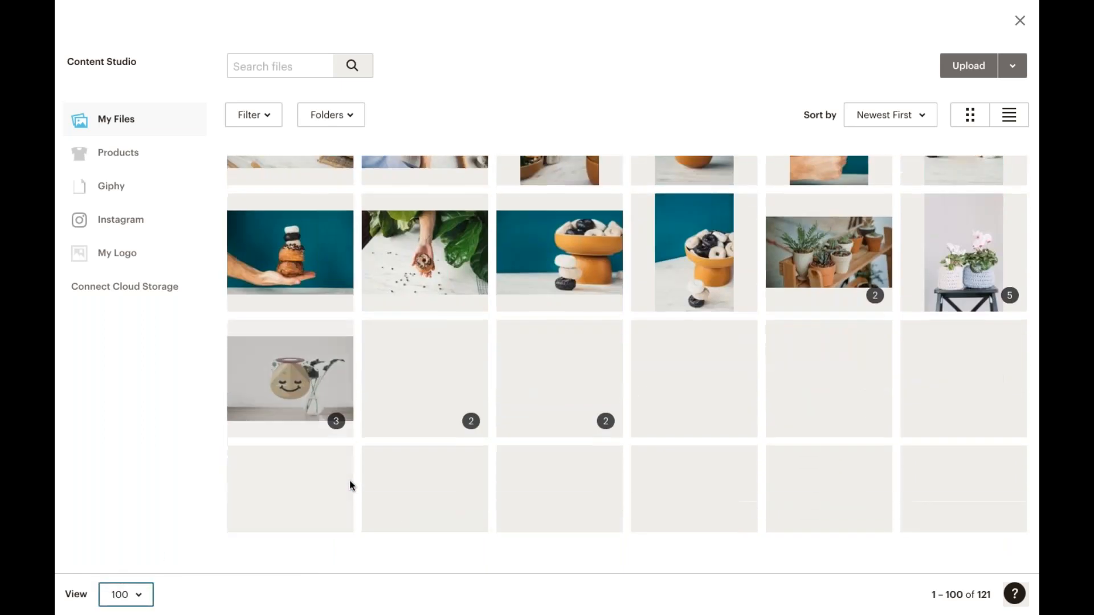
scroll(350, 481, "down", 2)
scroll(349, 480, "up", 1)
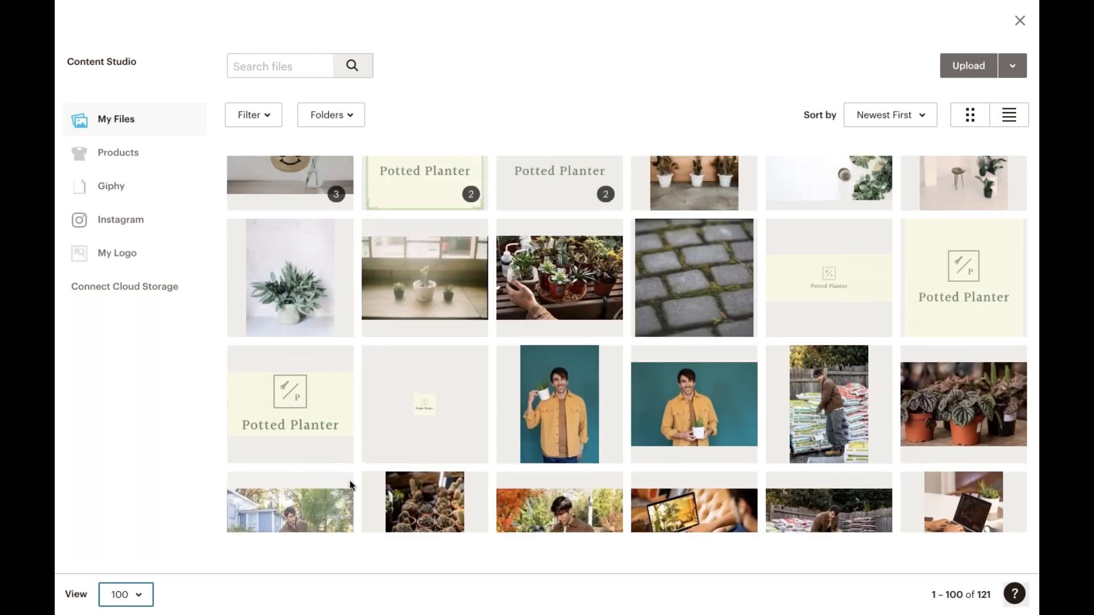
scroll(350, 485, "up", 1)
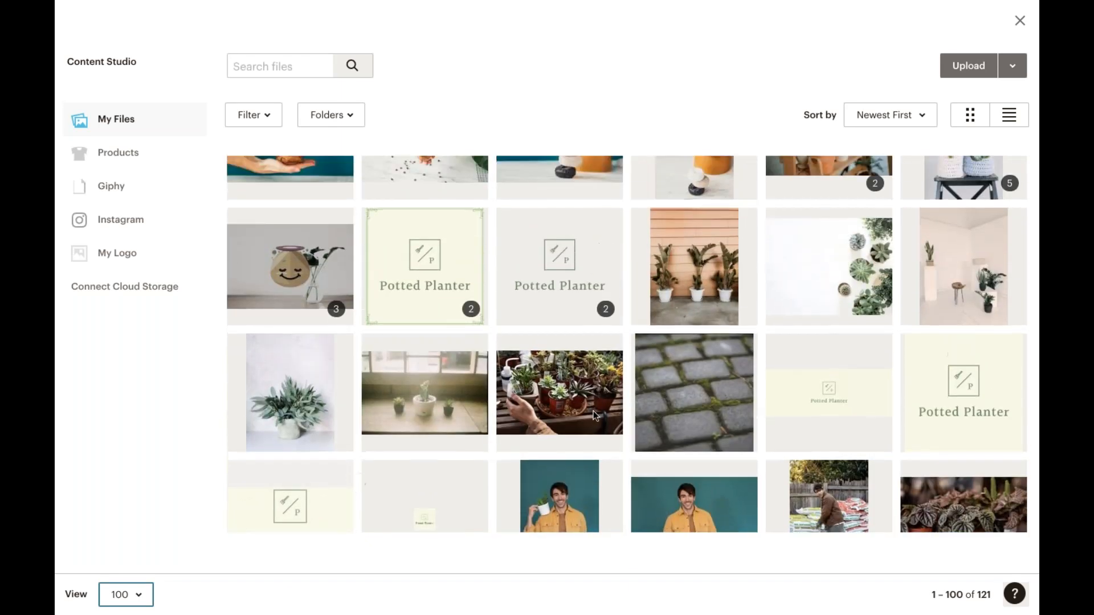
left_click(824, 417)
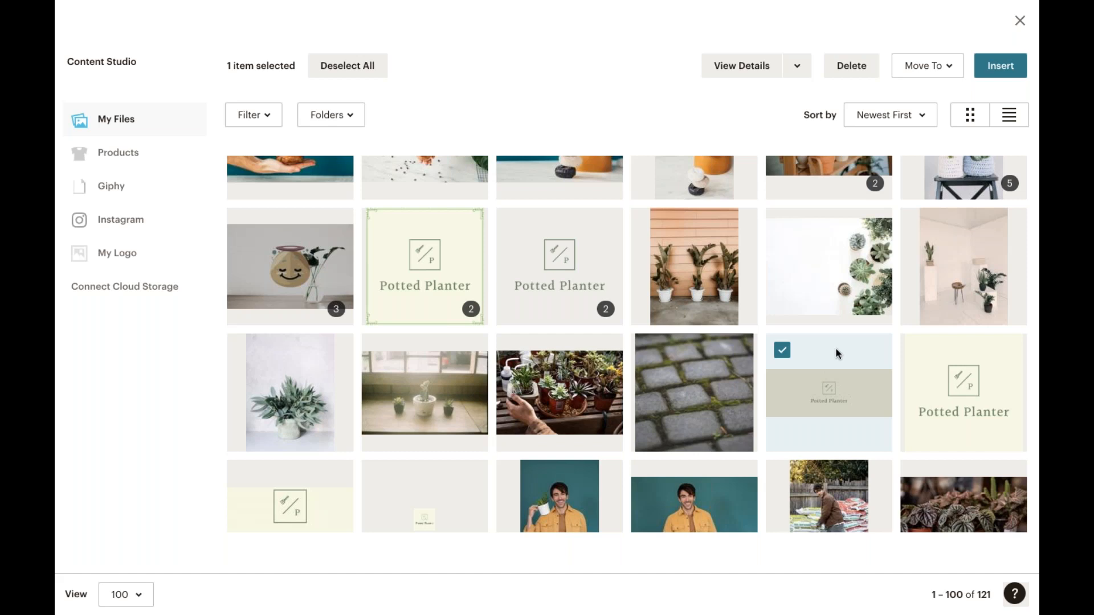
left_click(987, 63)
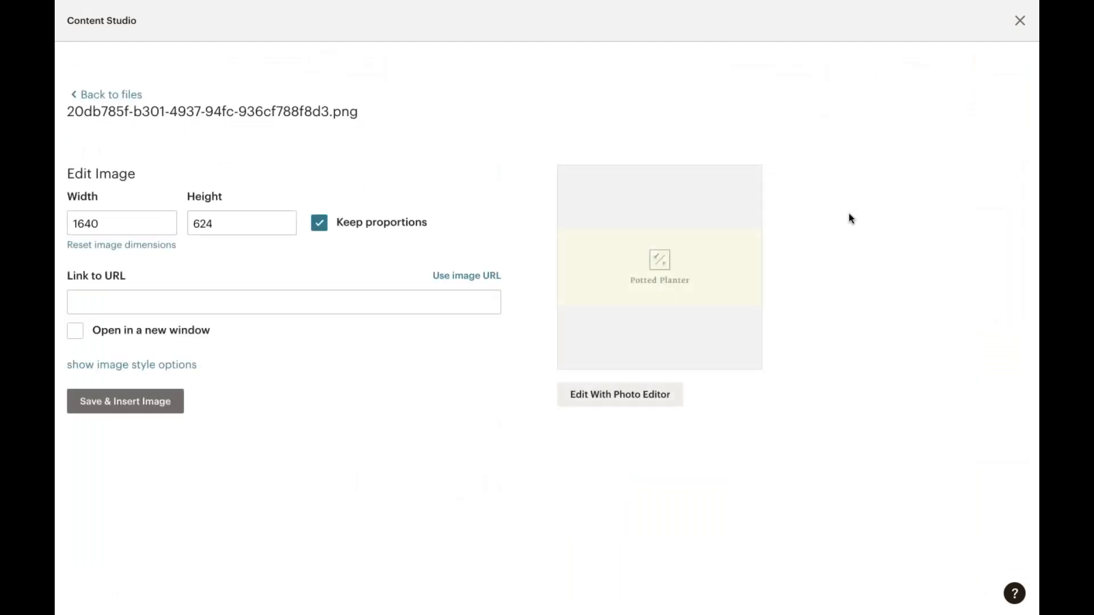
- Link the header image to pottedplanter.com, then save and insert it into the signup form
left_click(300, 294)
type("pottedplanter.com")
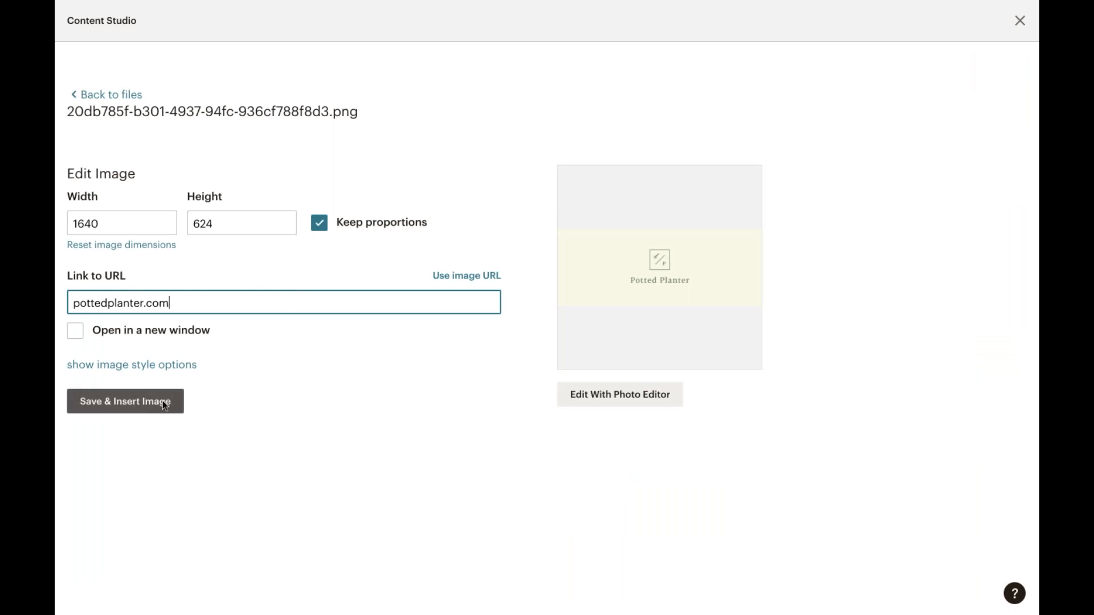
left_click(155, 402)
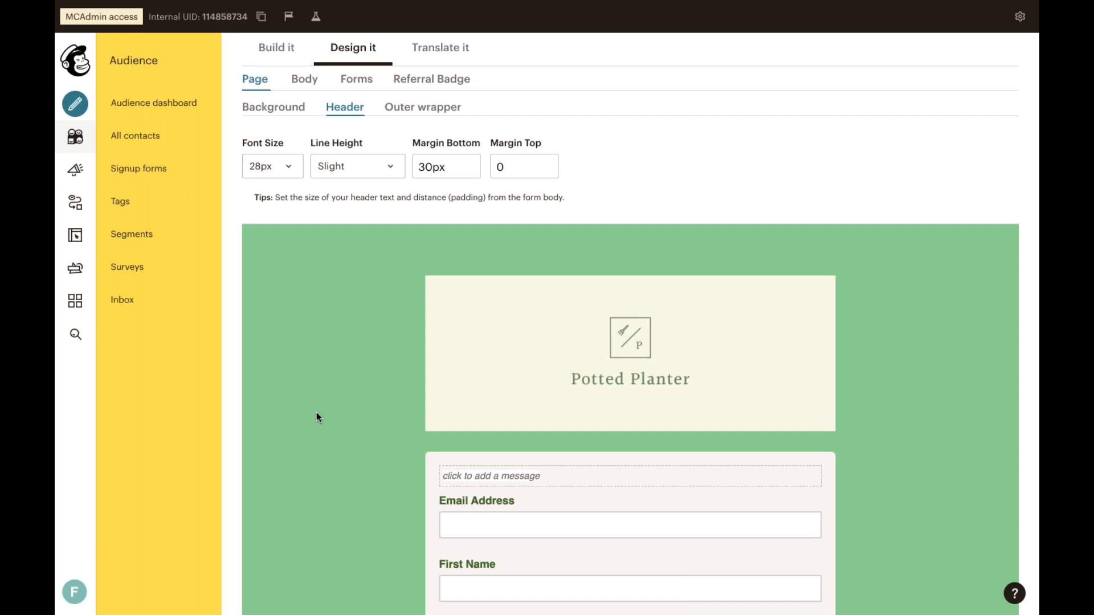
- Review the signup form's body foreground design settings against the form preview
left_click(291, 83)
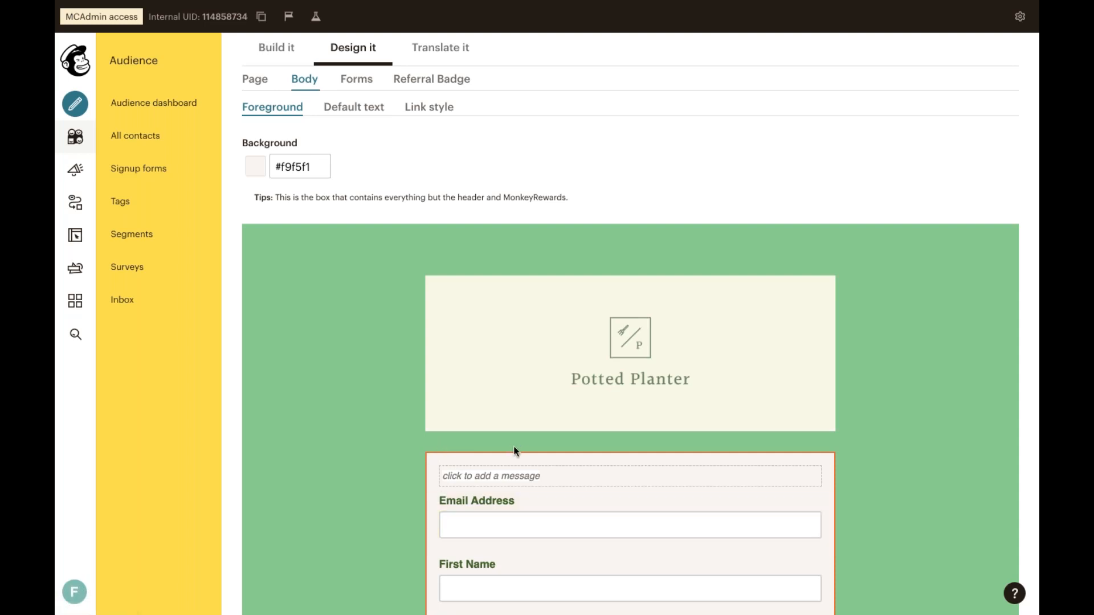
scroll(454, 463, "down", 1)
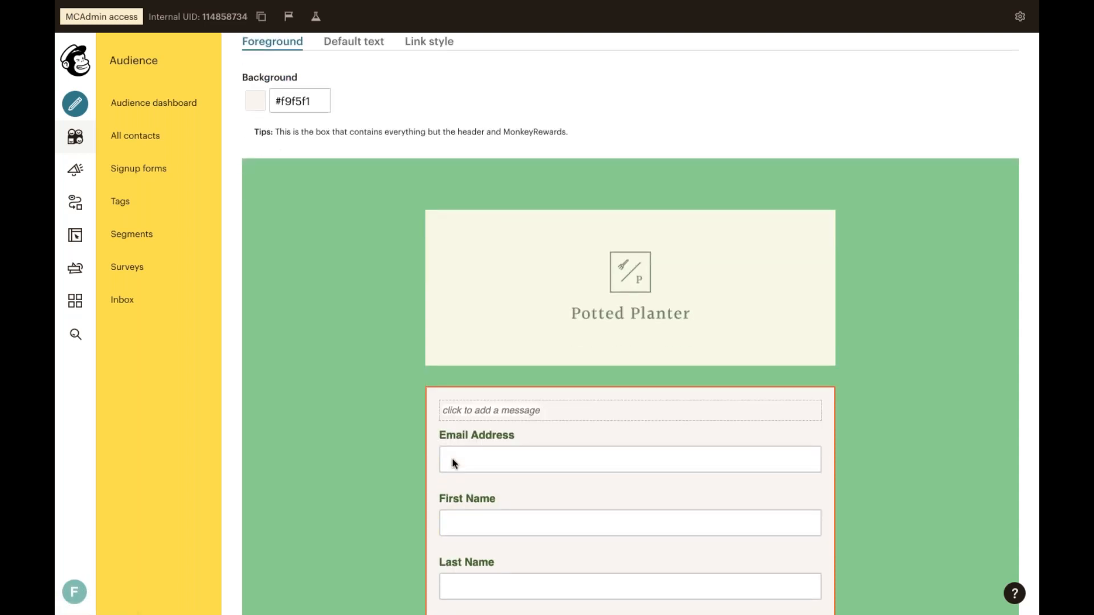
scroll(455, 463, "up", 1)
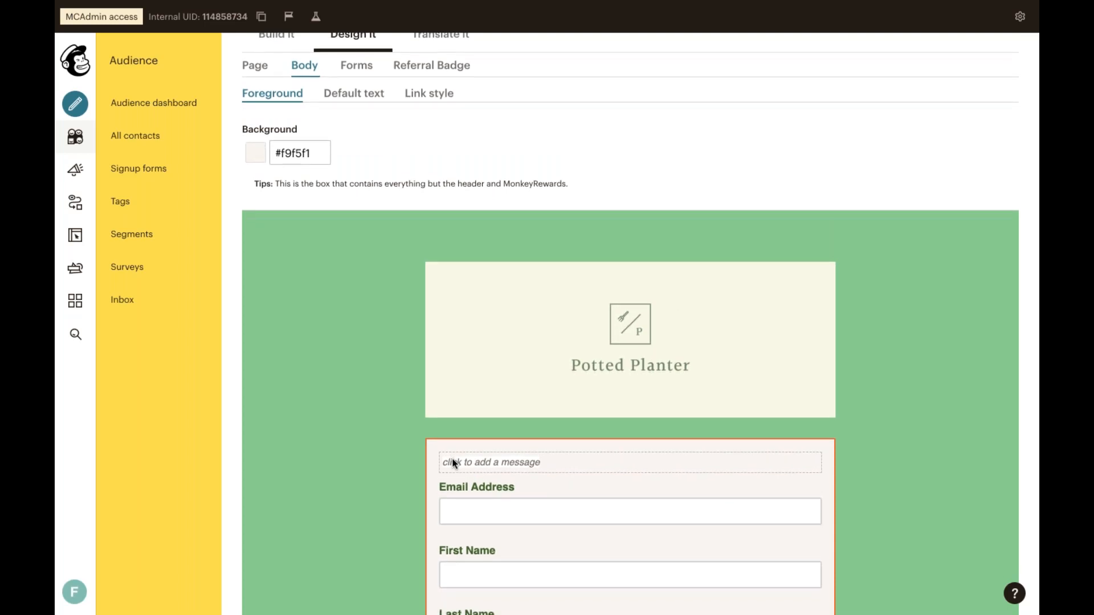
scroll(454, 463, "up", 2)
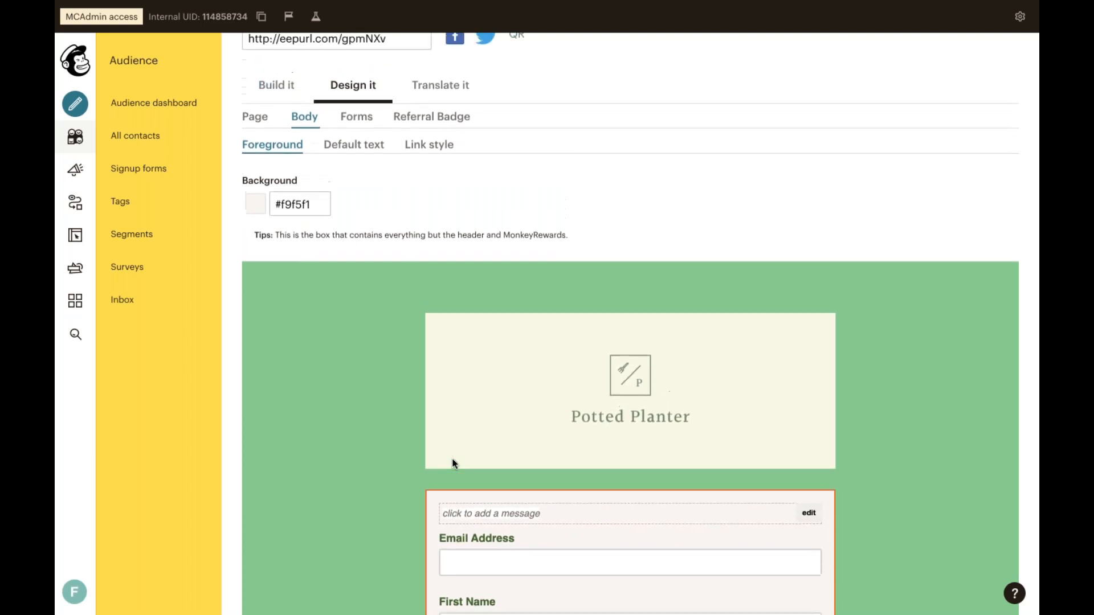
scroll(384, 333, "up", 1)
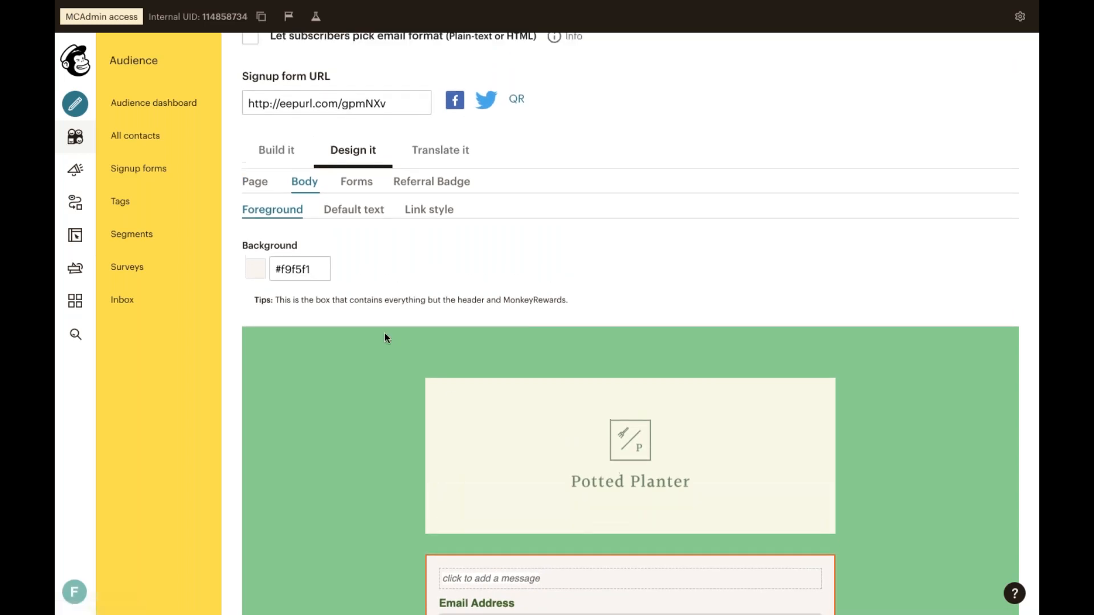
- Review the signup form's button design settings and the referral badge options
left_click(351, 188)
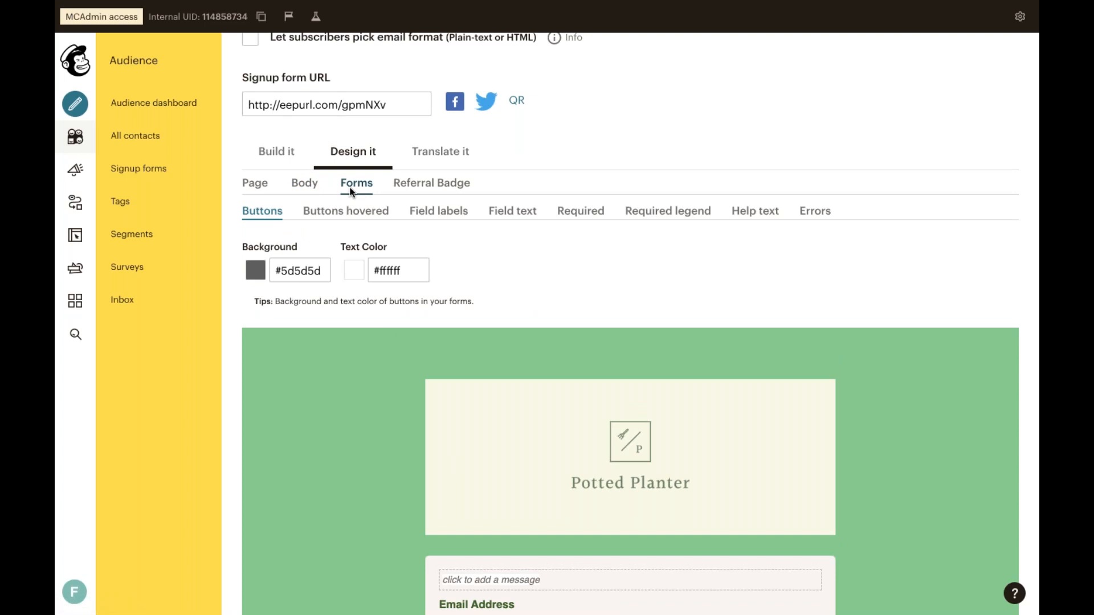
scroll(351, 191, "down", 5)
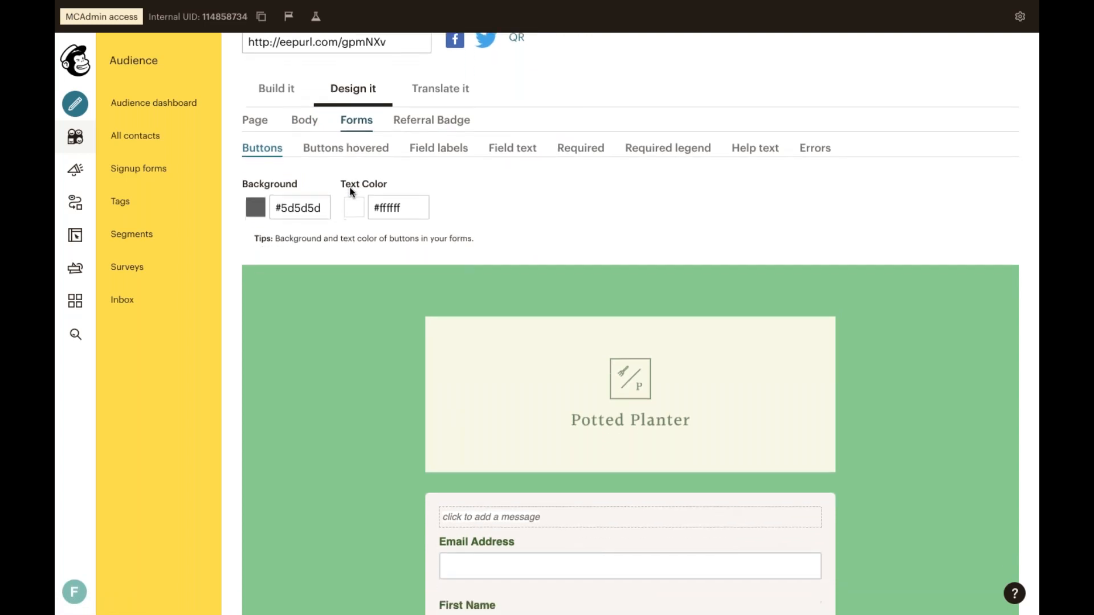
scroll(350, 187, "down", 5)
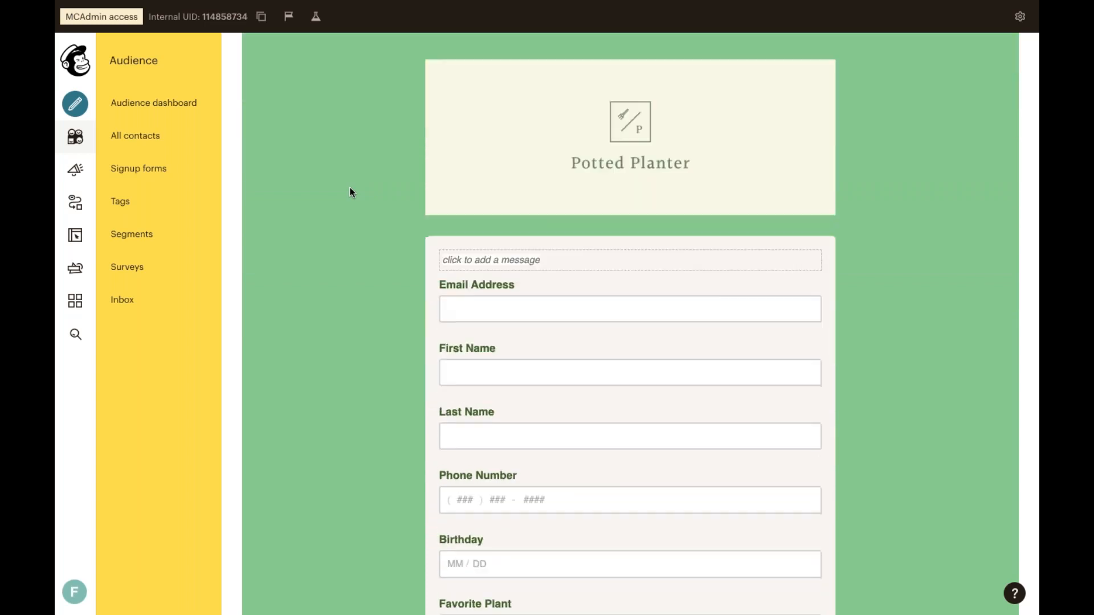
scroll(350, 187, "up", 3)
scroll(350, 191, "up", 6)
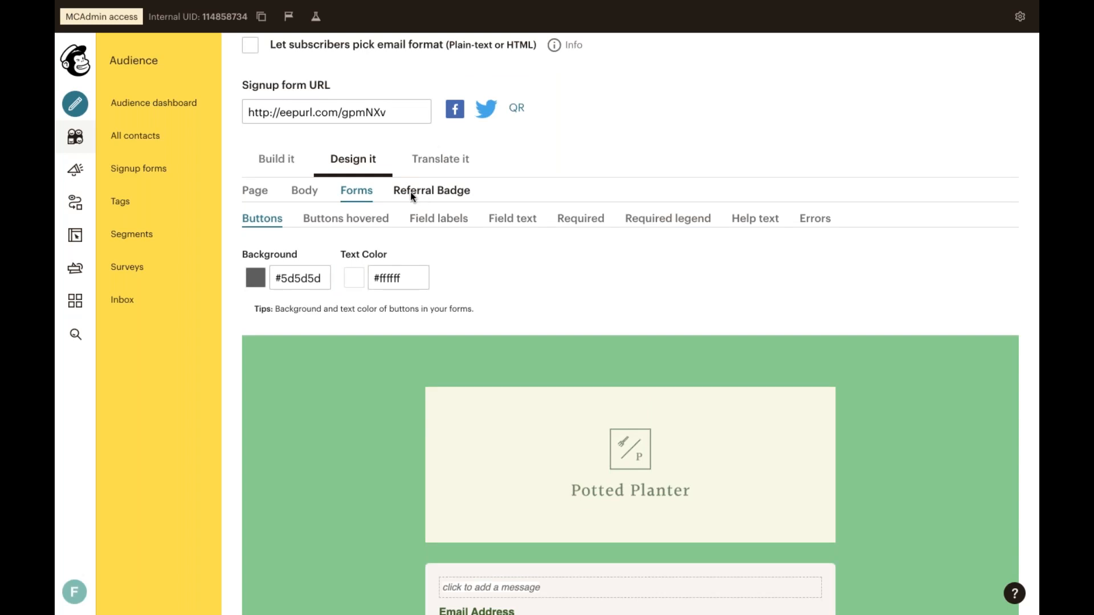
left_click(424, 193)
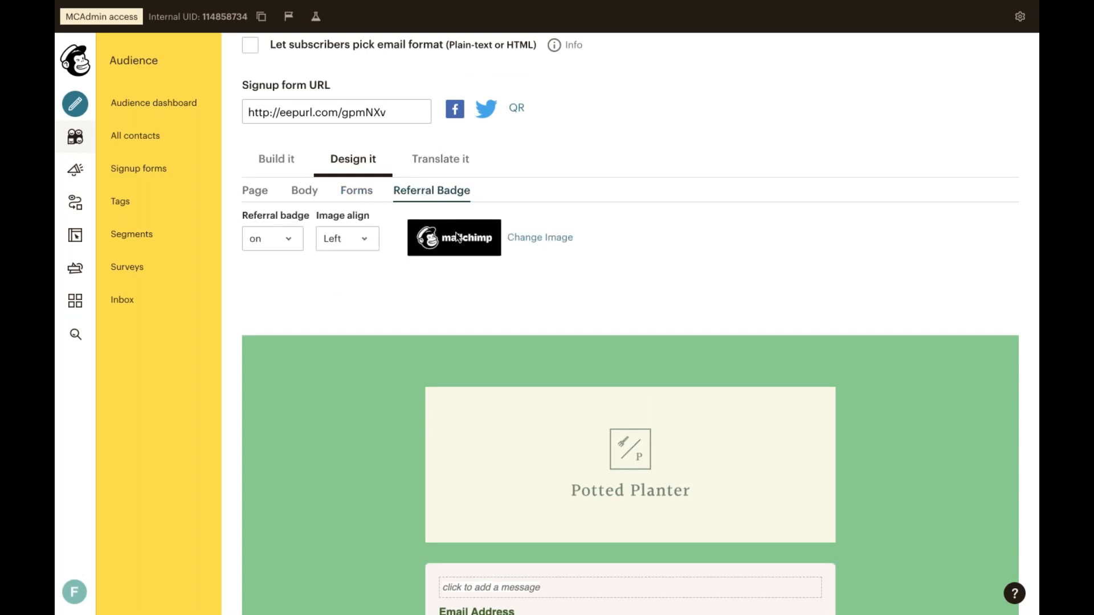
scroll(472, 258, "down", 1)
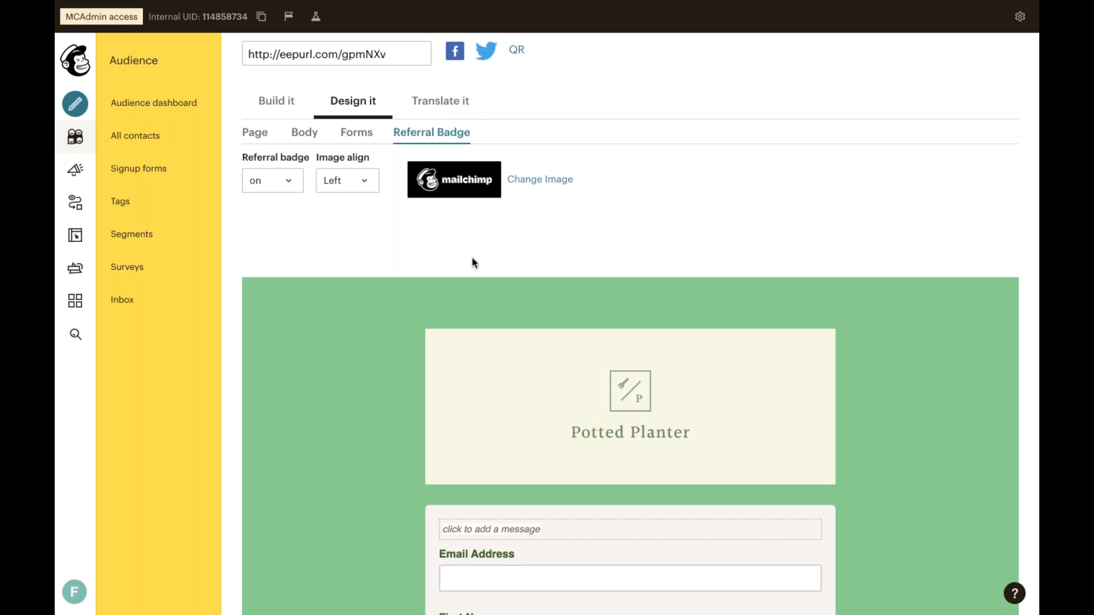
- Open the signup form's translation settings and look through the available default languages, keeping English
left_click(450, 111)
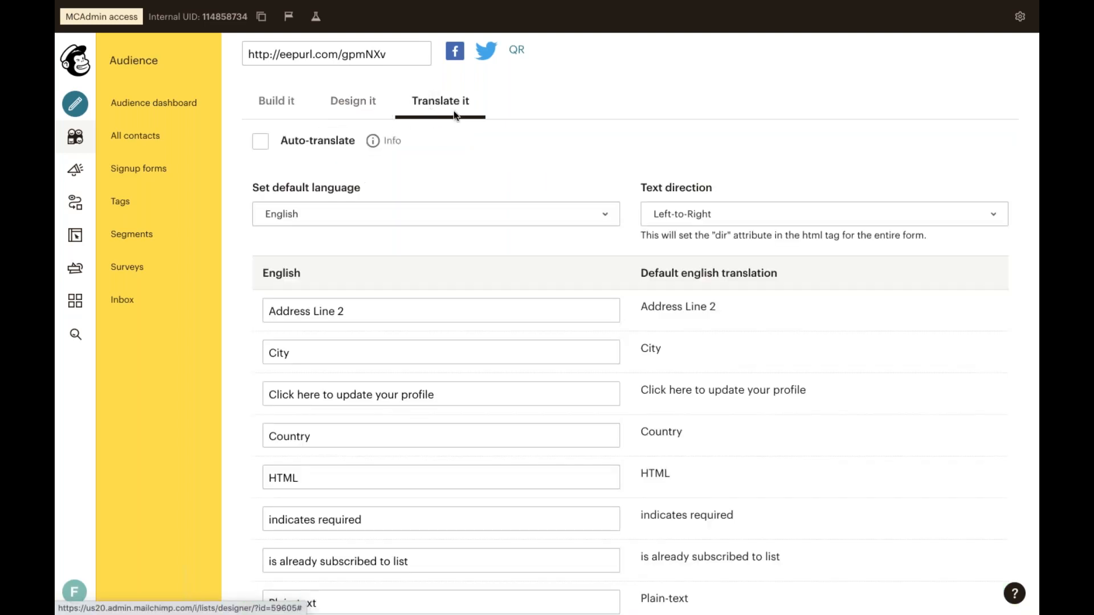
left_click(535, 220)
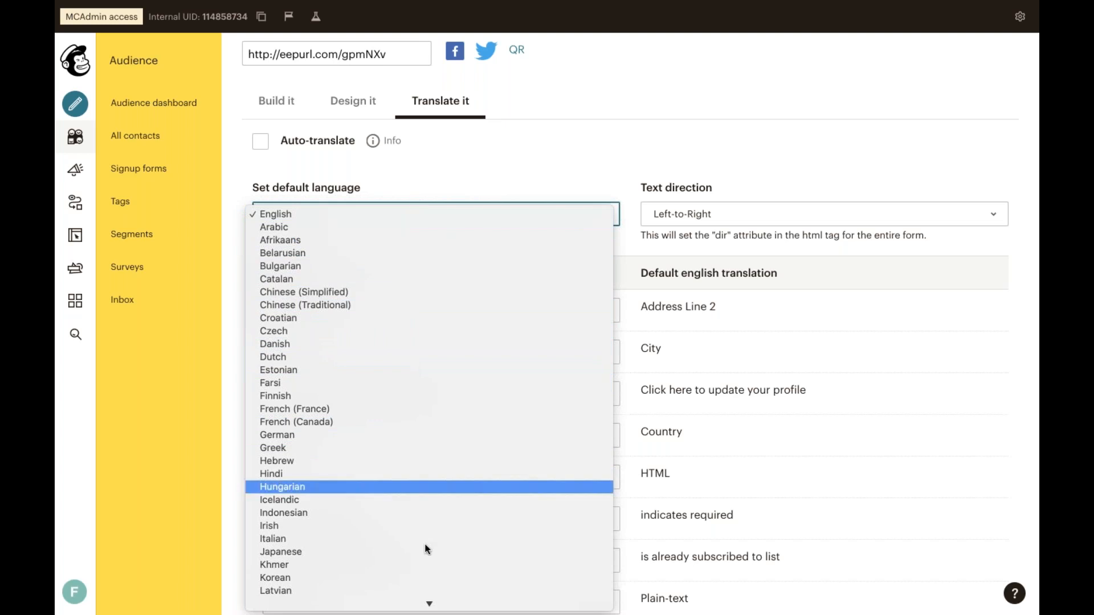
scroll(426, 545, "down", 8)
scroll(426, 549, "up", 3)
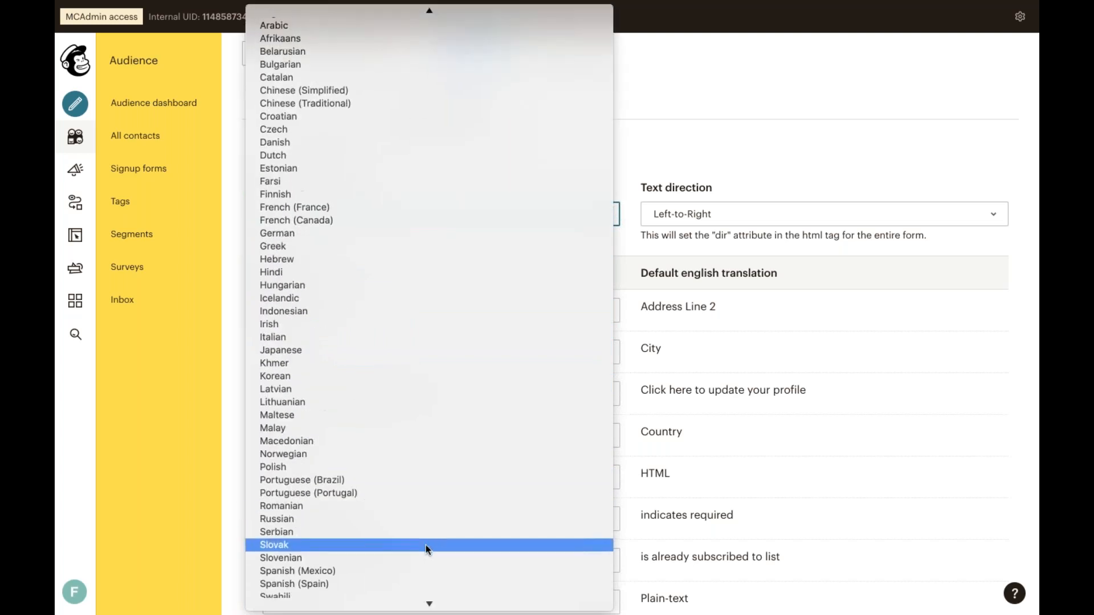
left_click(704, 156)
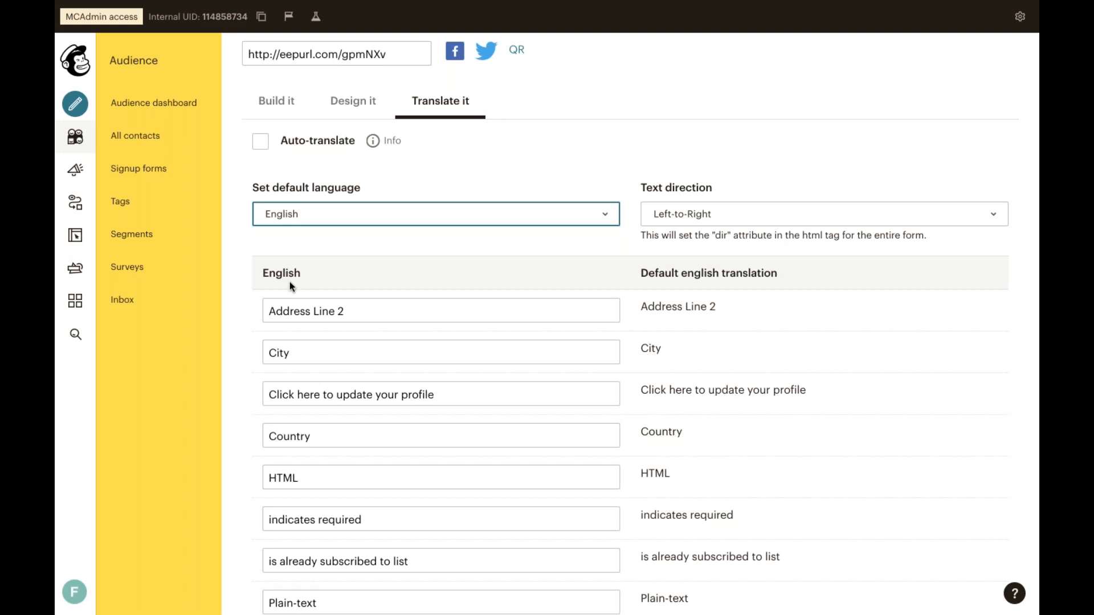
- Highlight the editable English text for Address Line 2 in the translation list, leaving the wording as is
left_click(375, 314)
triple_click(375, 314)
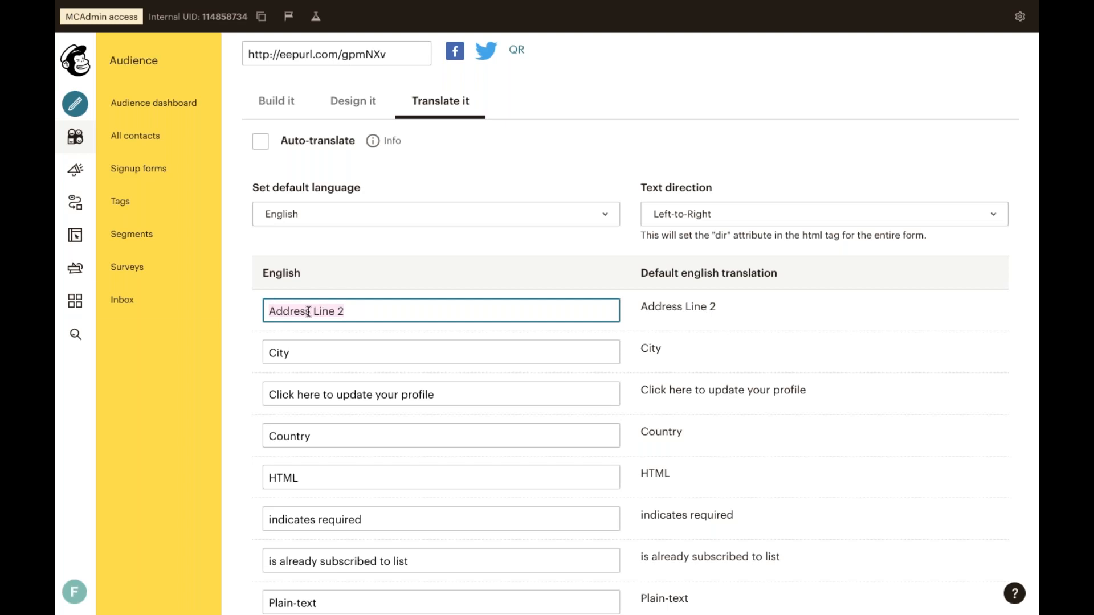
left_click(437, 172)
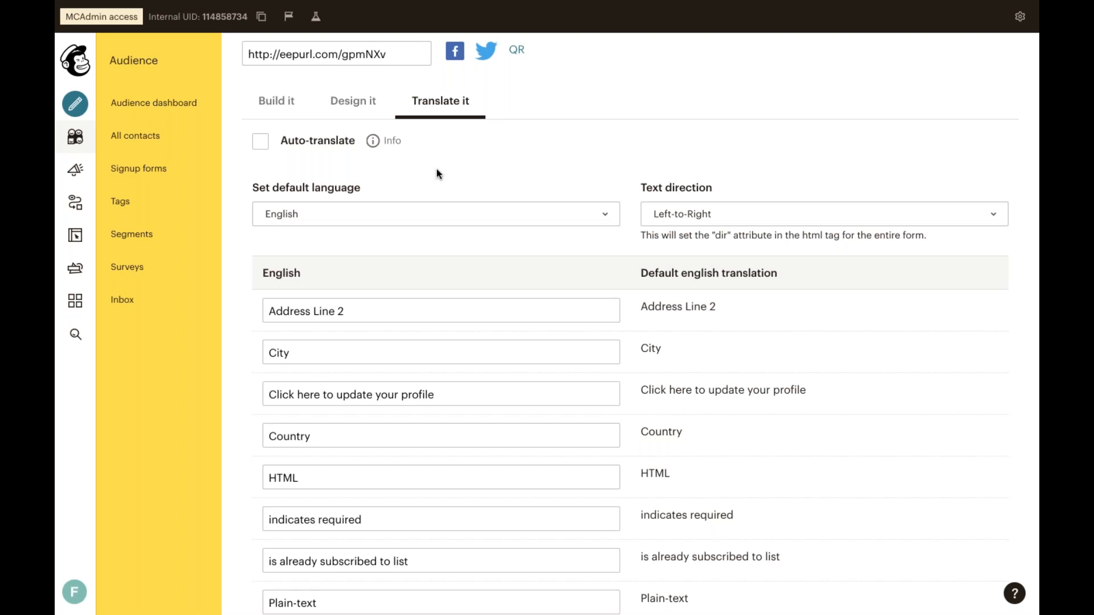
- Open the Integrations page and review the E-commerce and Custom Website categories
left_click(68, 297)
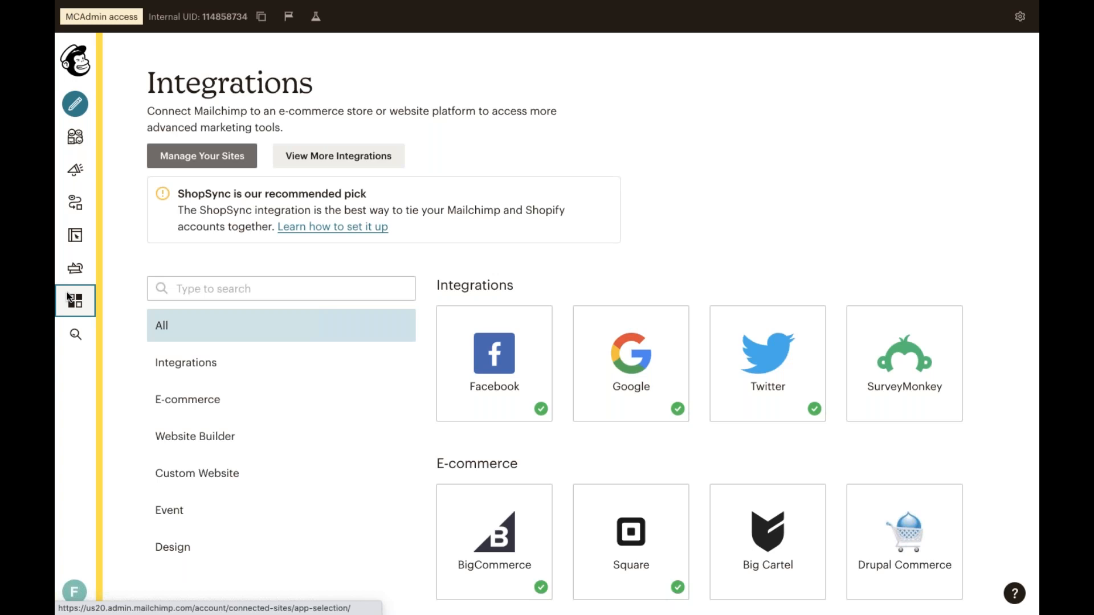
scroll(338, 264, "down", 3)
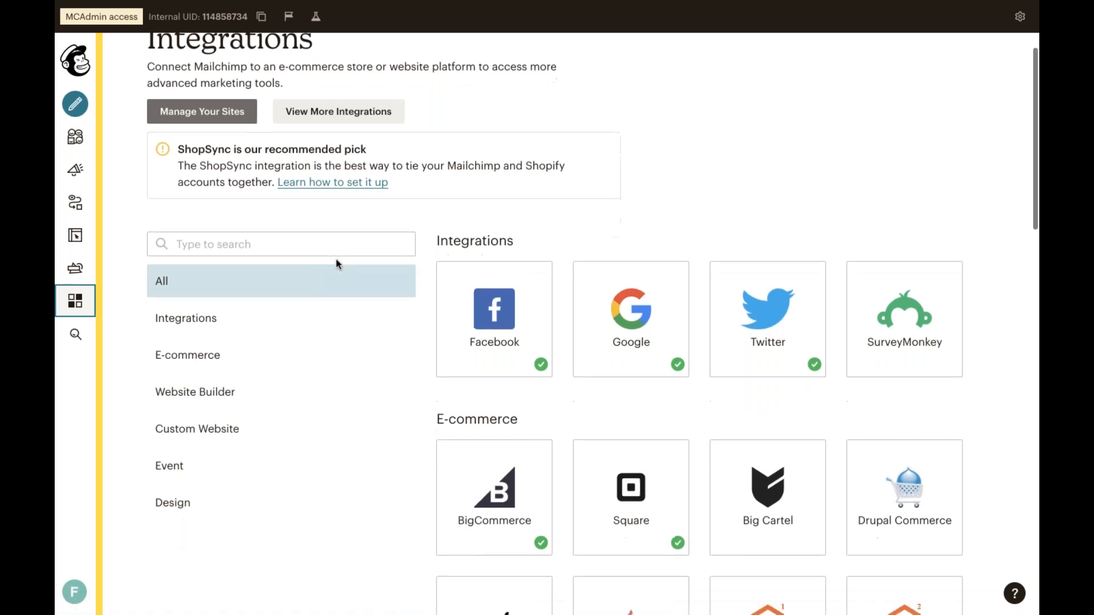
scroll(337, 264, "down", 1)
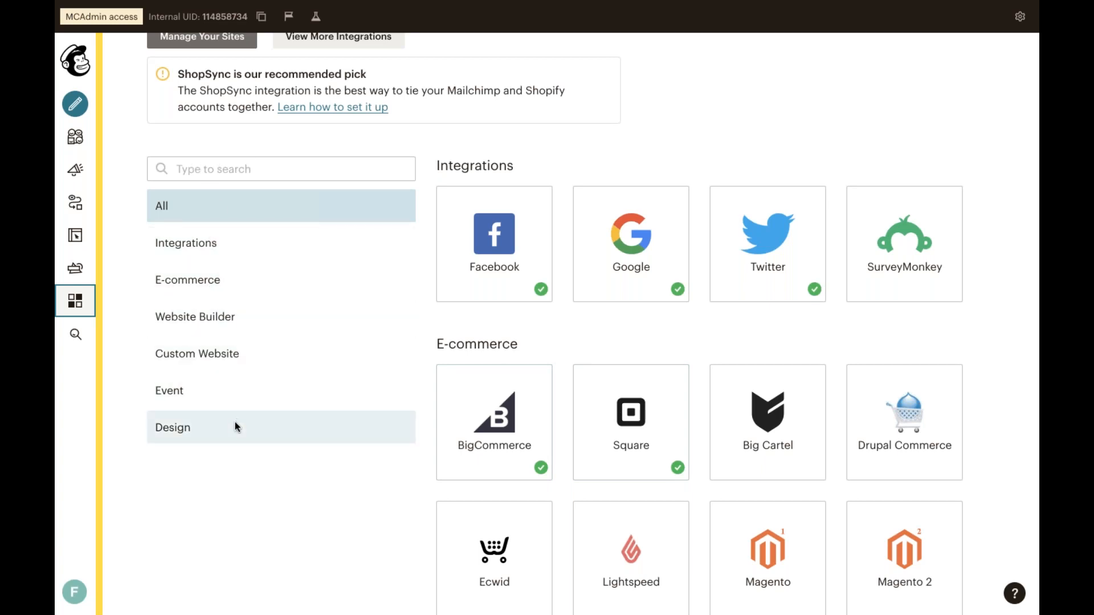
left_click(215, 285)
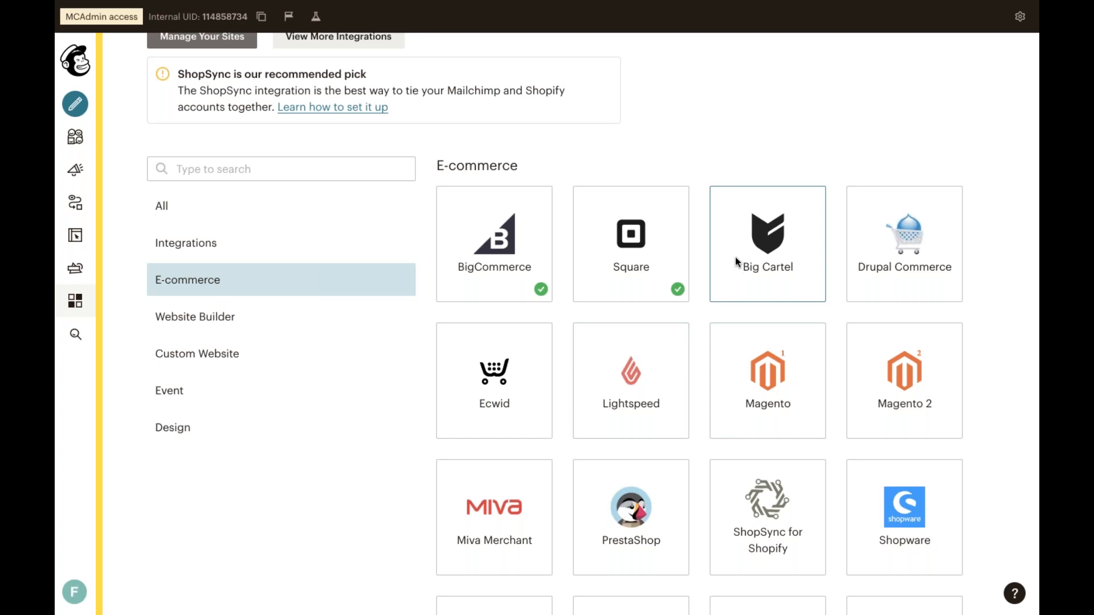
left_click(271, 340)
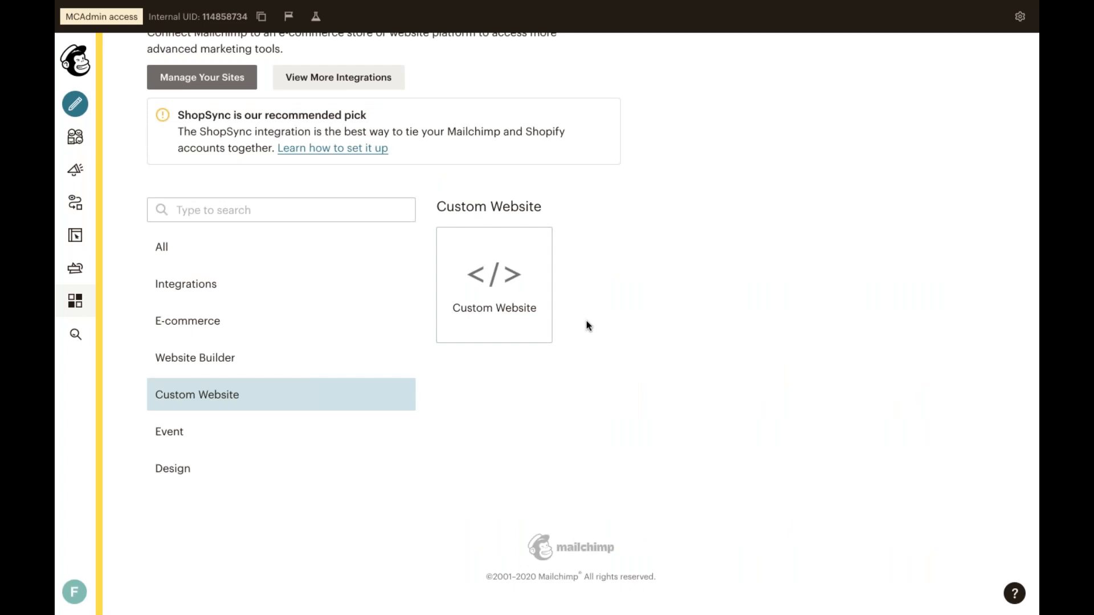
- Return to the Retail Customers audience's signup forms and open the embedded forms option
left_click(82, 140)
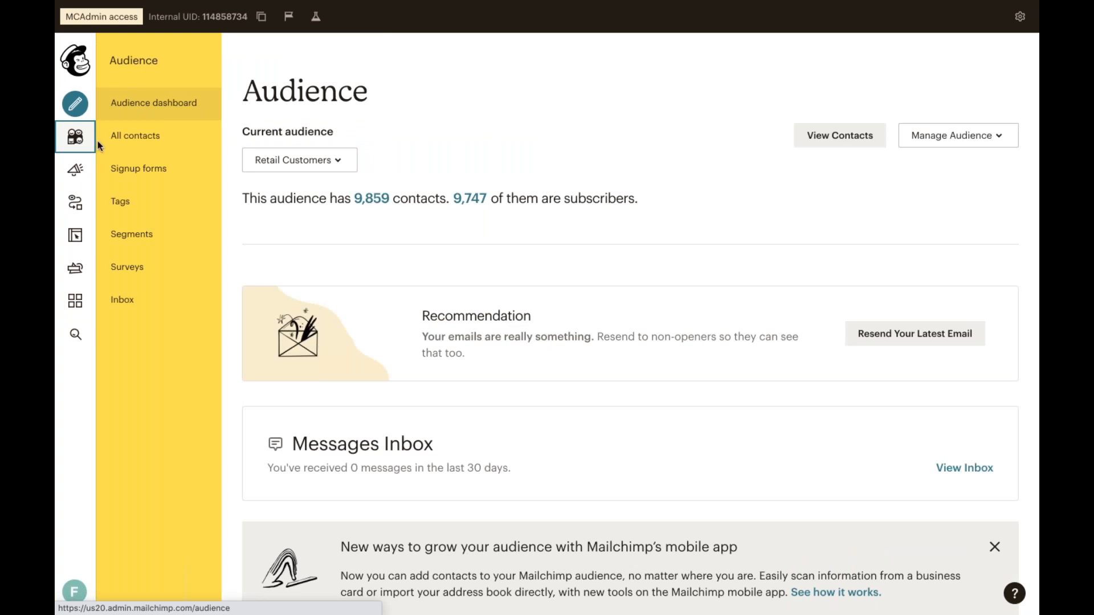
left_click(156, 176)
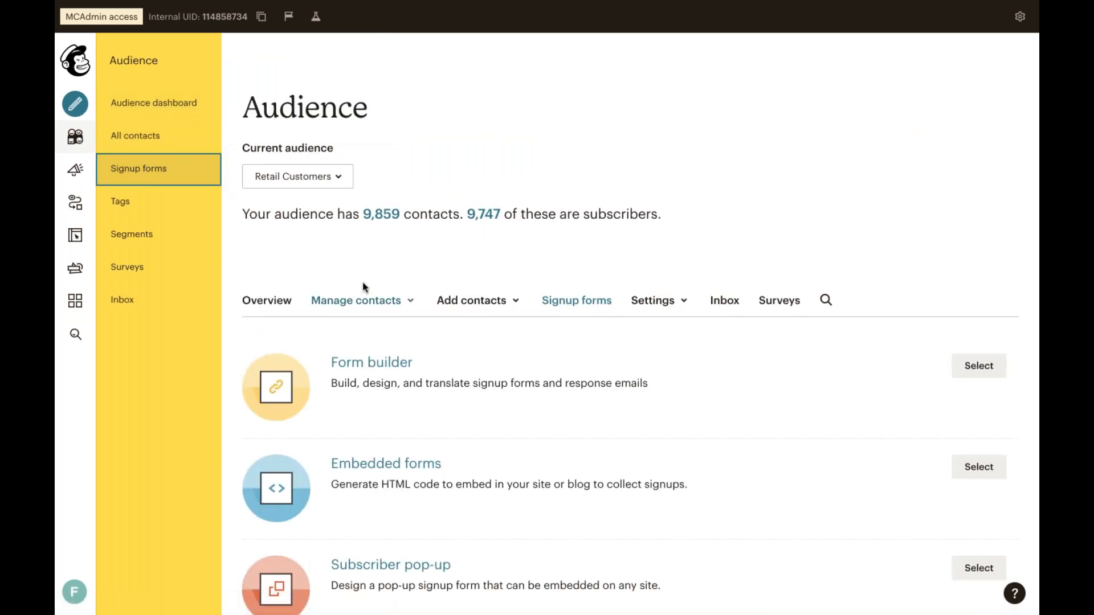
scroll(362, 282, "down", 2)
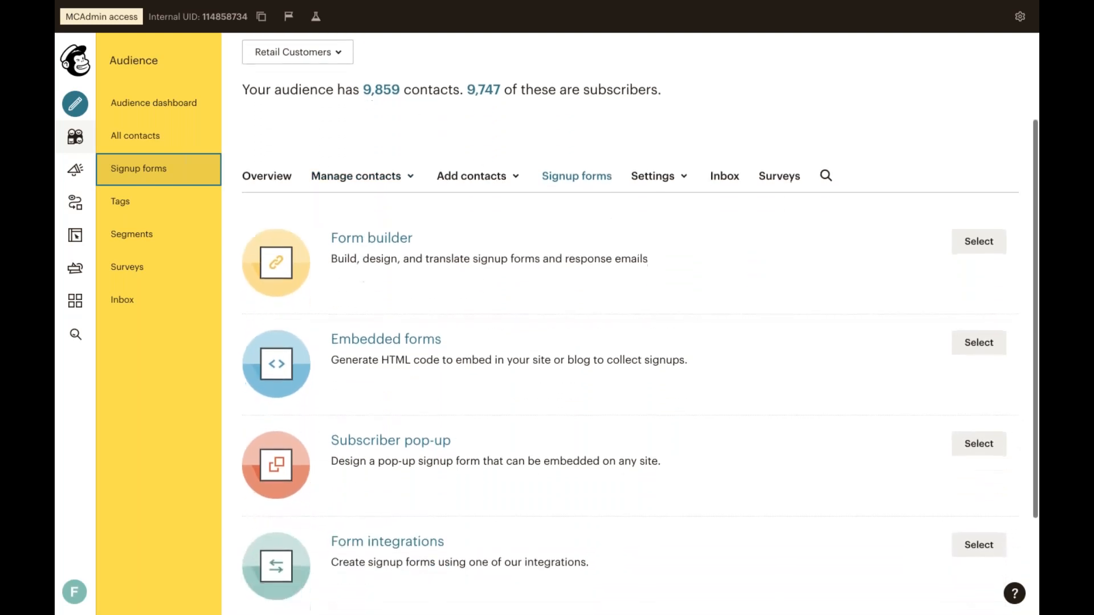
left_click(397, 342)
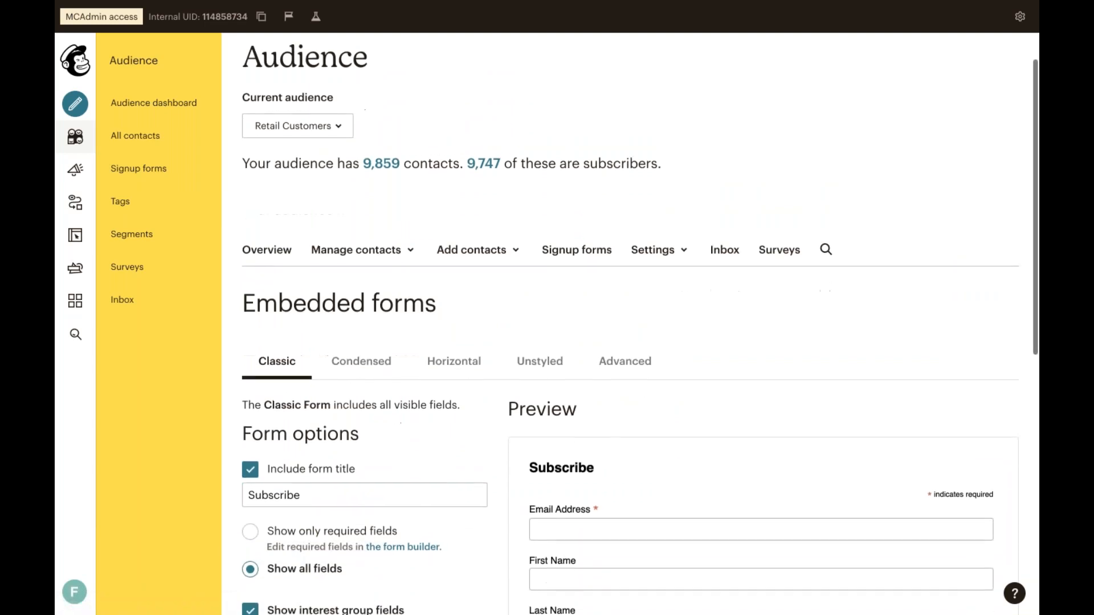
- Examine the Classic embedded form's options, preview and embed code
scroll(385, 362, "down", 1)
scroll(386, 361, "down", 1)
scroll(386, 365, "down", 2)
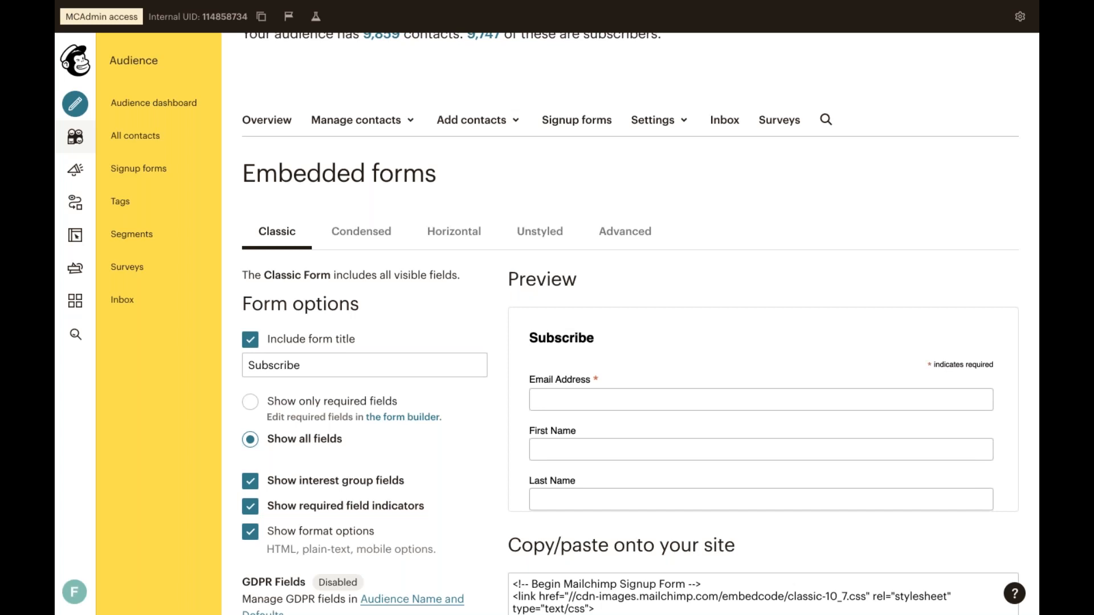
scroll(412, 419, "down", 1)
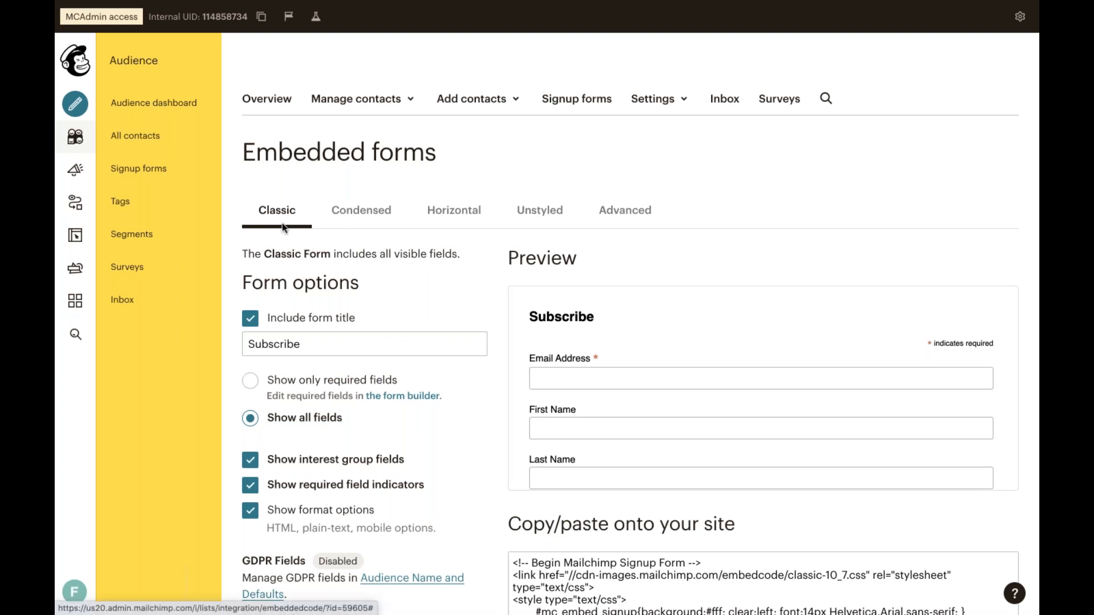
scroll(377, 311, "down", 1)
scroll(378, 312, "down", 1)
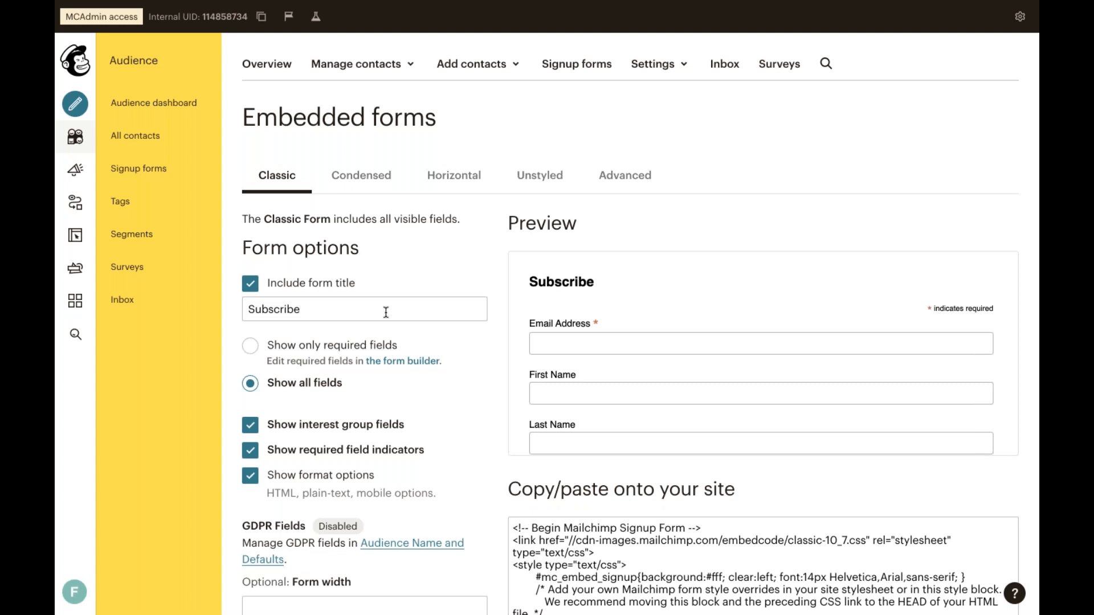
- Compare the Condensed, Horizontal and Unstyled embedded form versions, examining the Unstyled form's preview, options and code
left_click(354, 183)
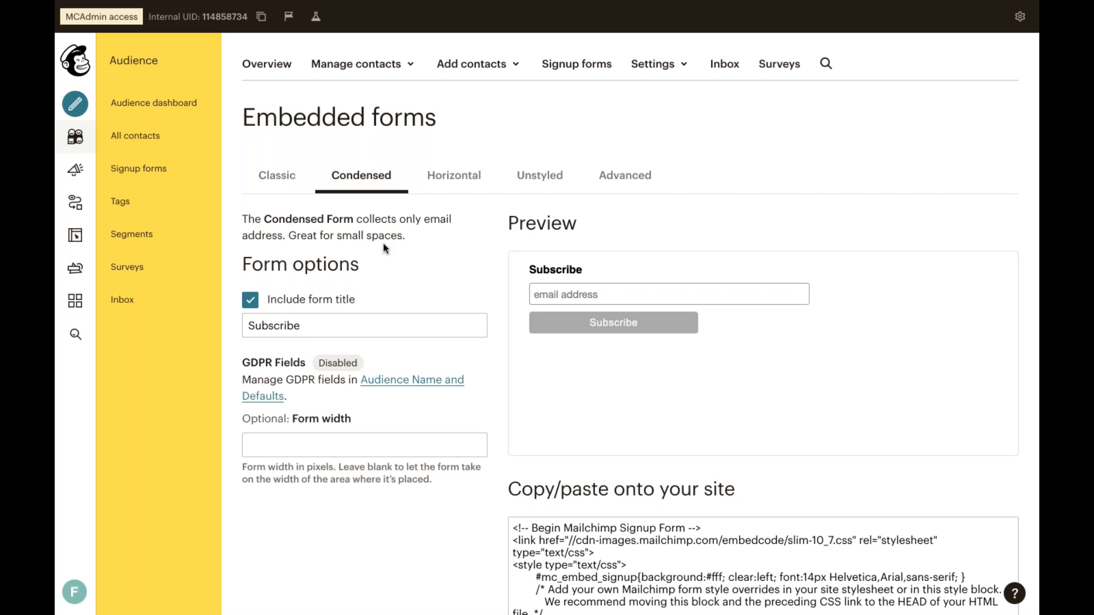
left_click(454, 177)
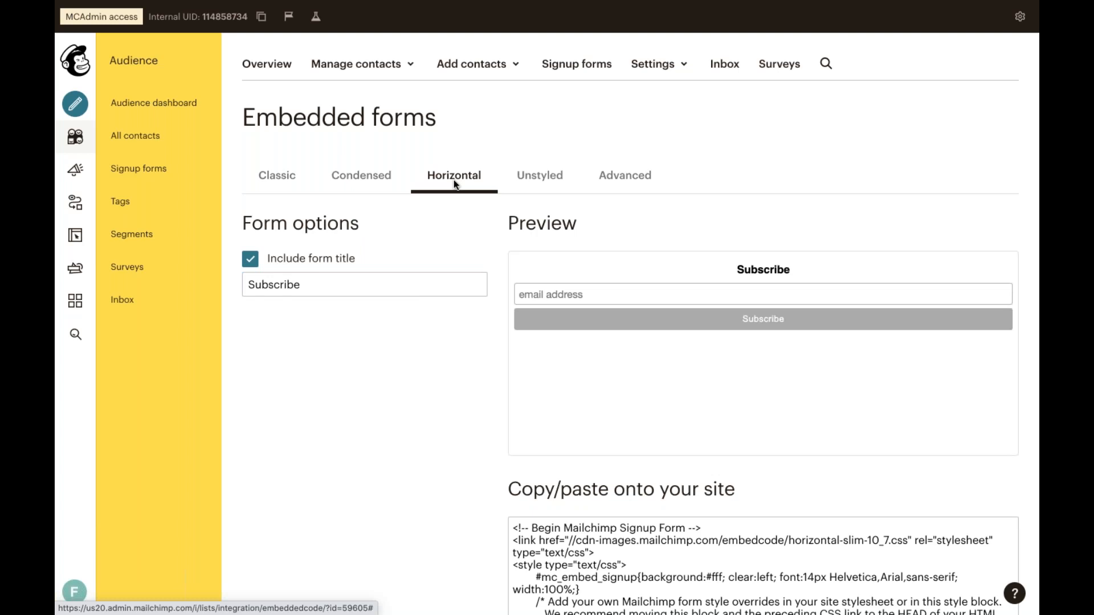
left_click(540, 176)
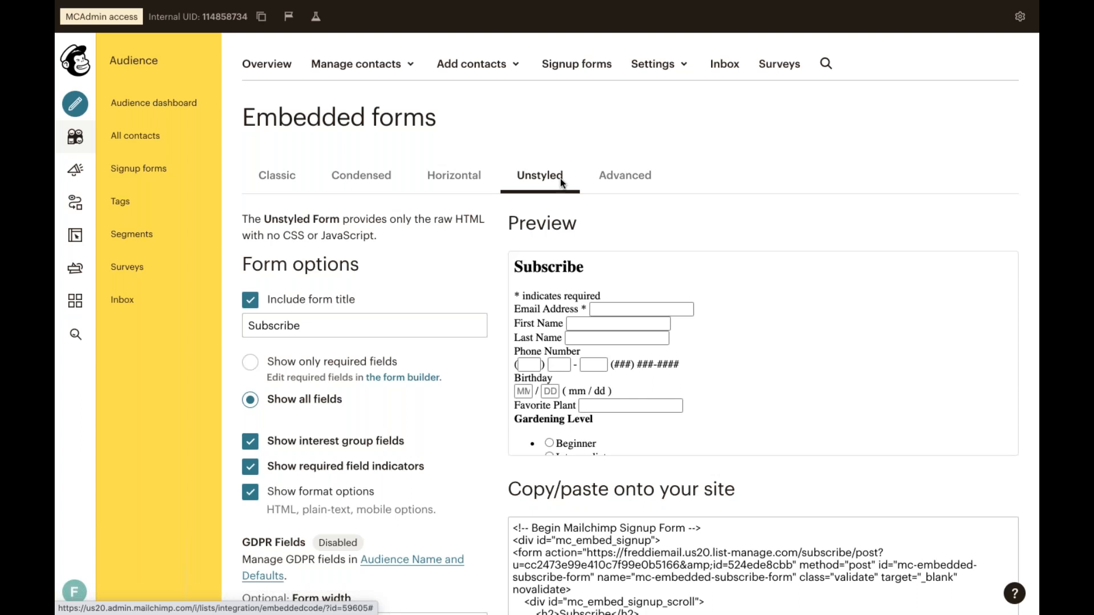
scroll(615, 444, "down", 2)
scroll(617, 456, "down", 3)
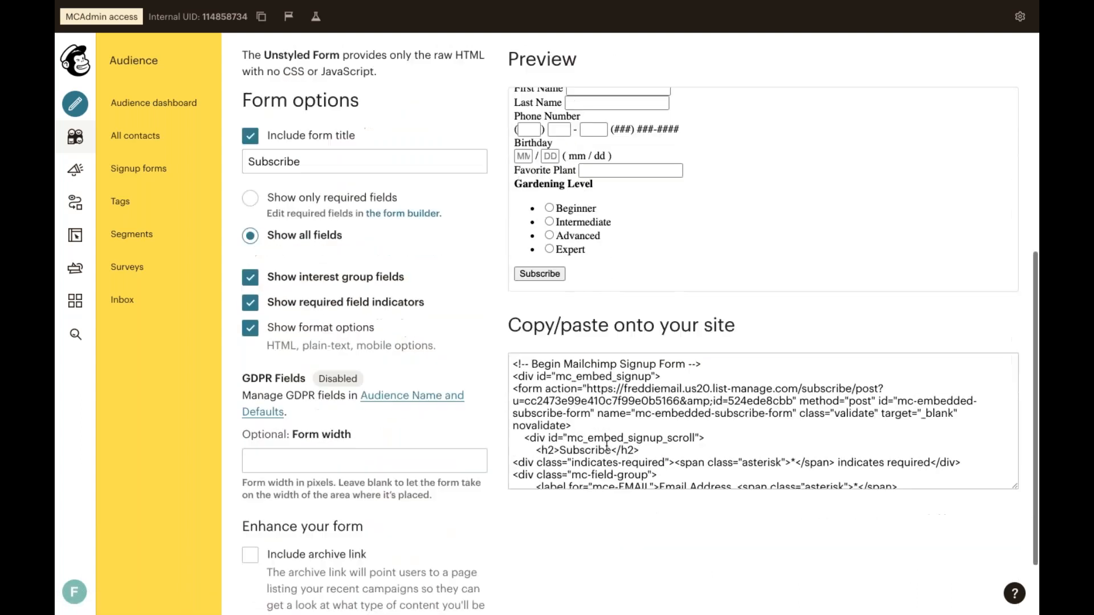
scroll(600, 377, "down", 3)
scroll(601, 377, "up", 3)
scroll(587, 312, "up", 3)
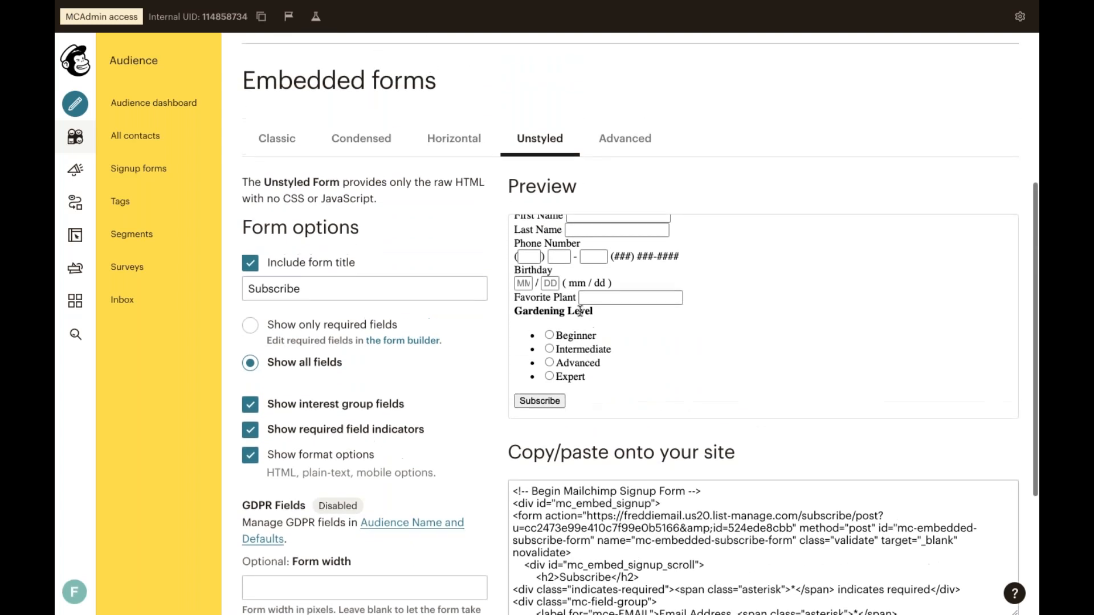
scroll(469, 279, "up", 2)
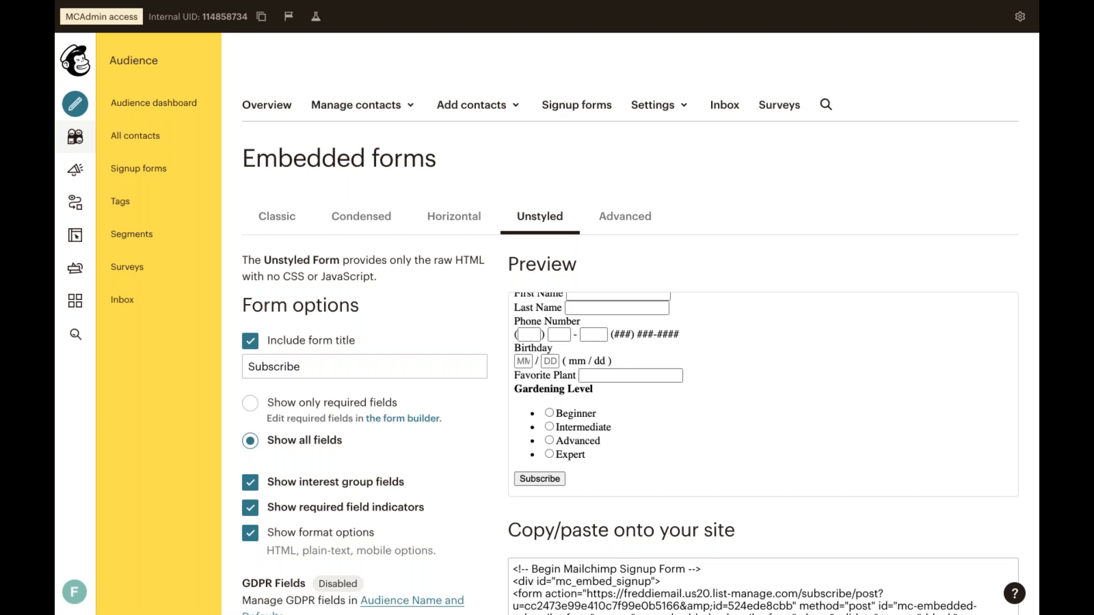
- Return to the Retail Customers audience's signup forms and open the subscriber pop-up option
left_click(168, 174)
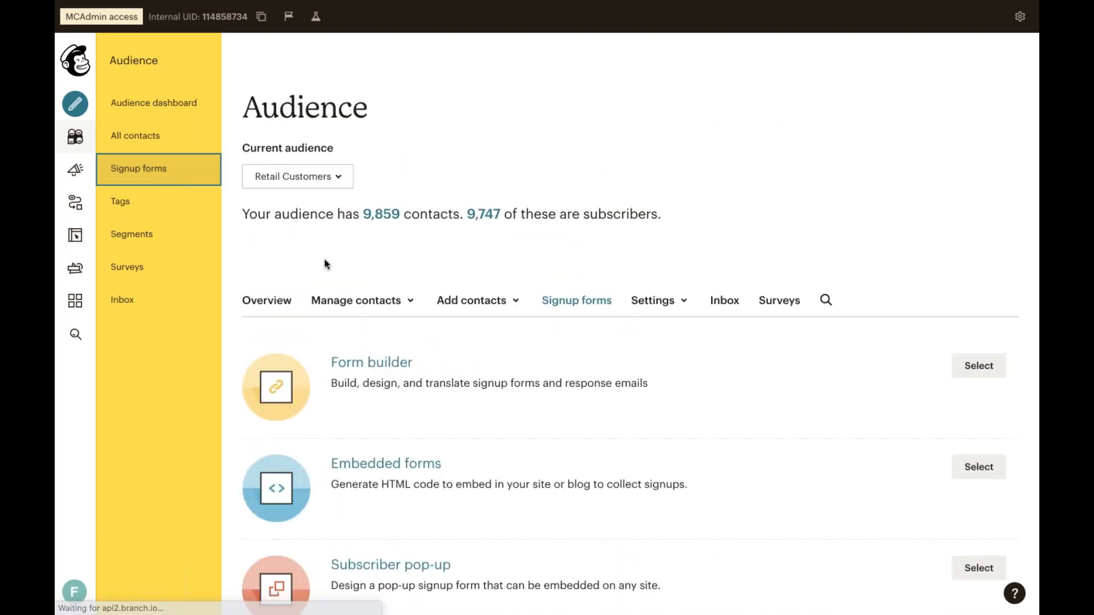
scroll(369, 326, "down", 3)
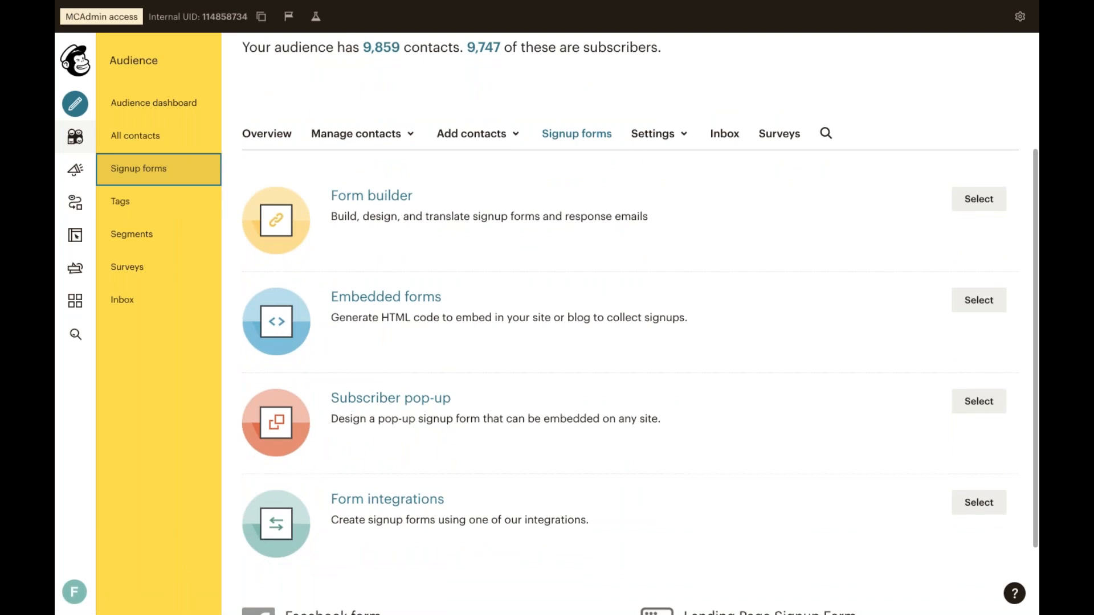
left_click(364, 402)
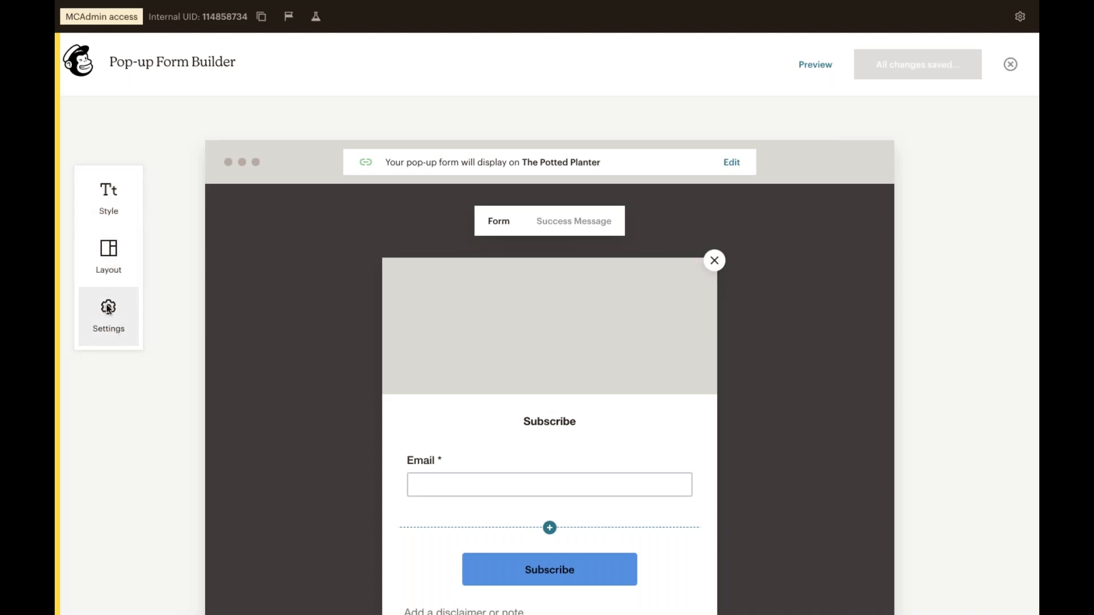
- Review the pop-up form's style options, including the fonts available for headings
left_click(110, 216)
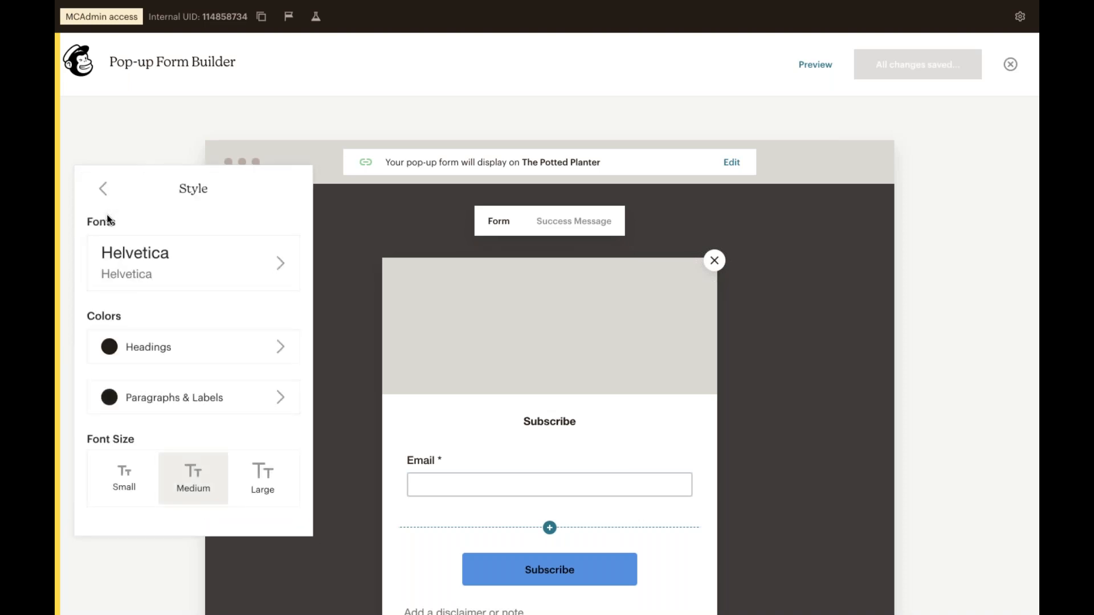
left_click(188, 261)
left_click(189, 251)
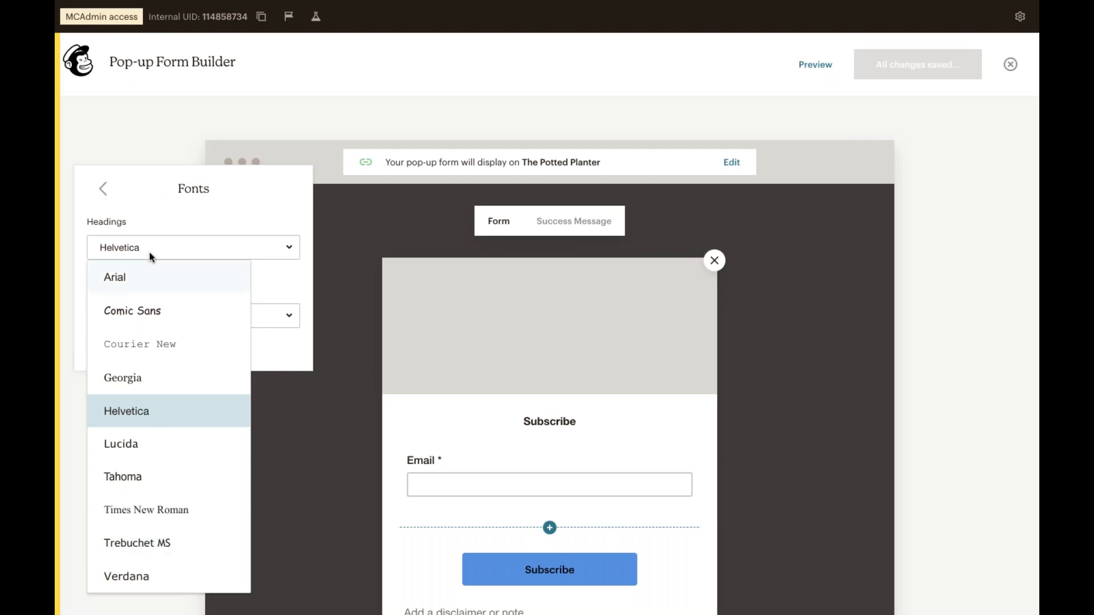
left_click(103, 189)
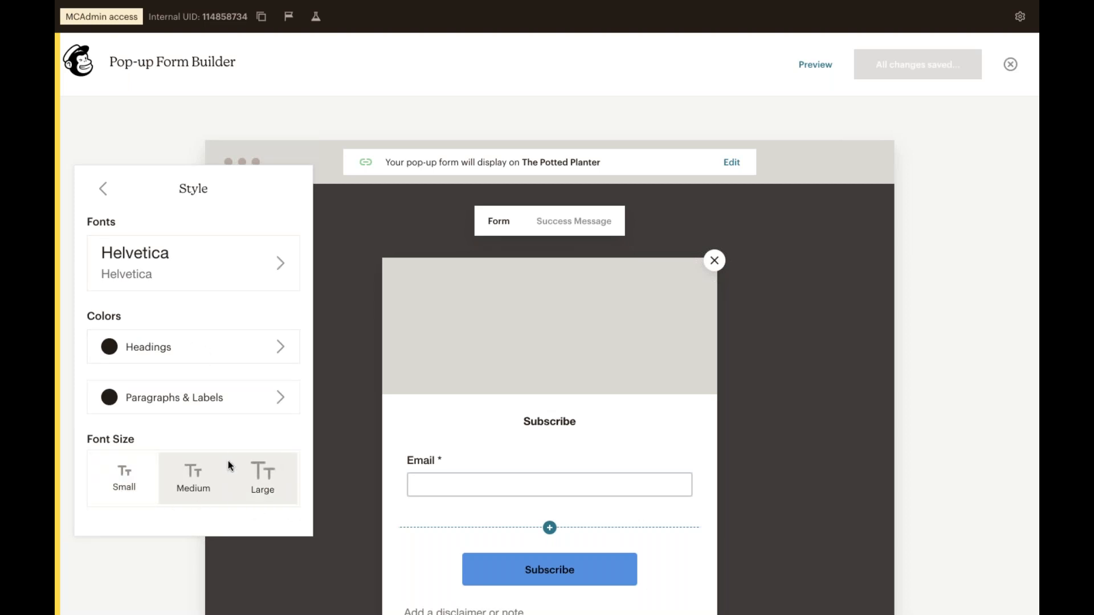
left_click(103, 189)
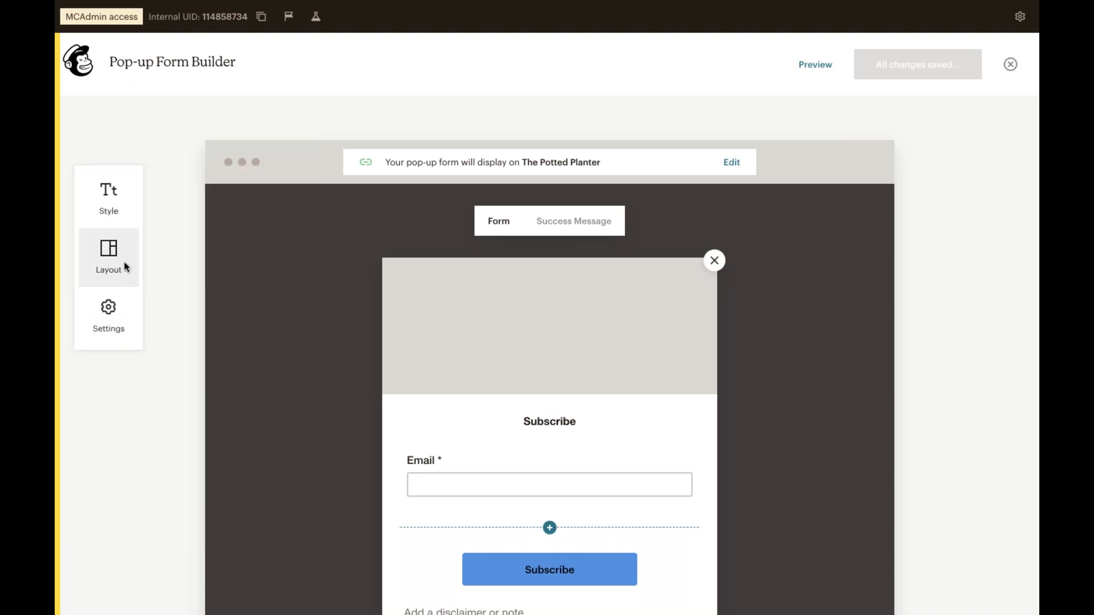
- Browse the available pop-up form layouts, keeping the one with the image above the form
left_click(105, 263)
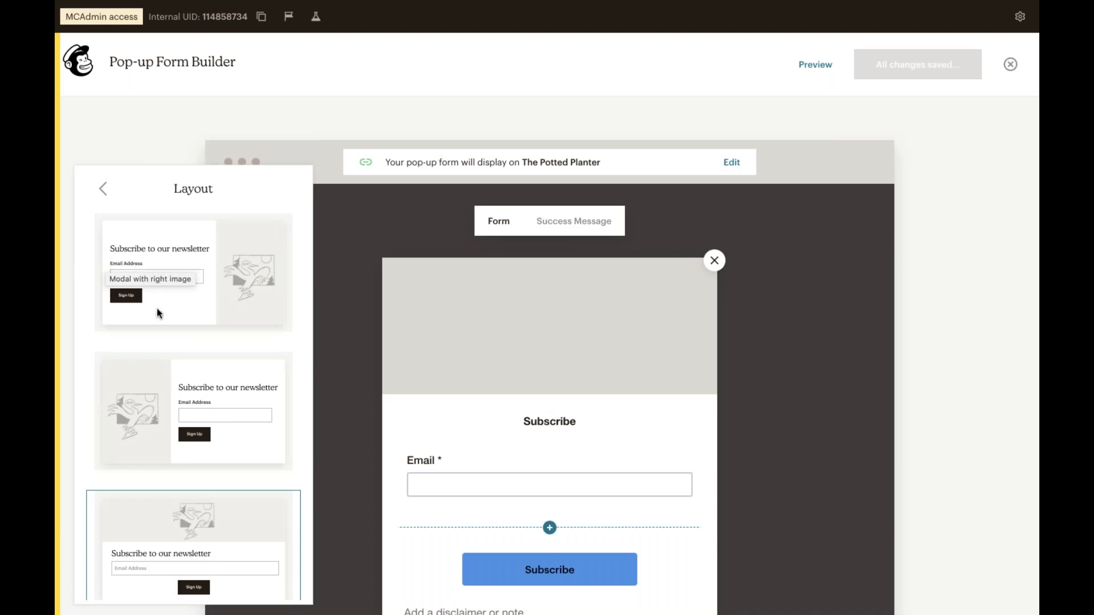
scroll(157, 313, "down", 2)
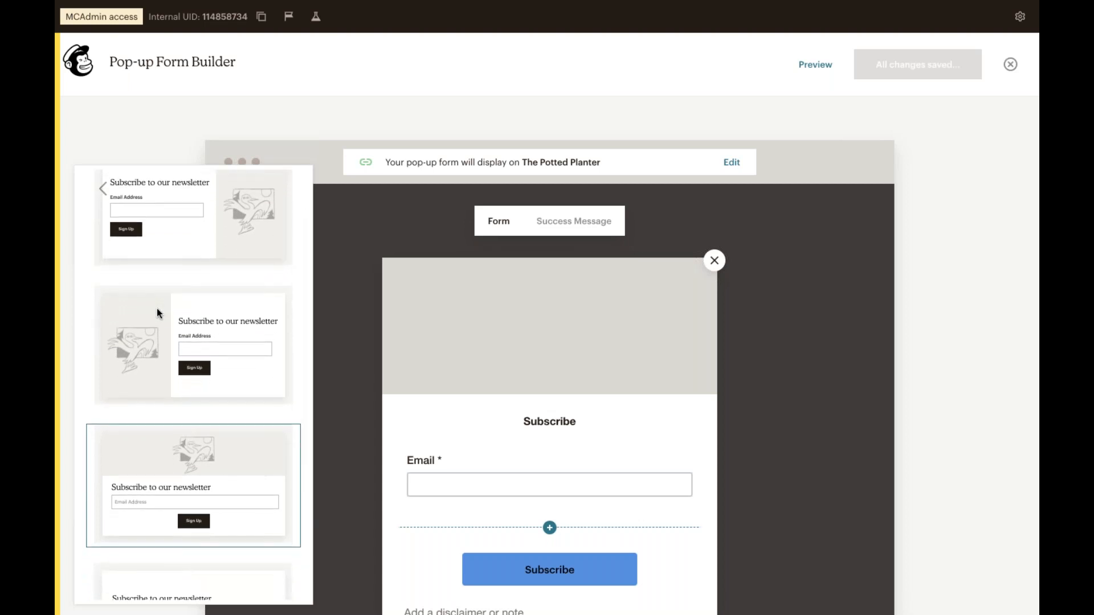
scroll(157, 317, "down", 2)
scroll(157, 320, "down", 4)
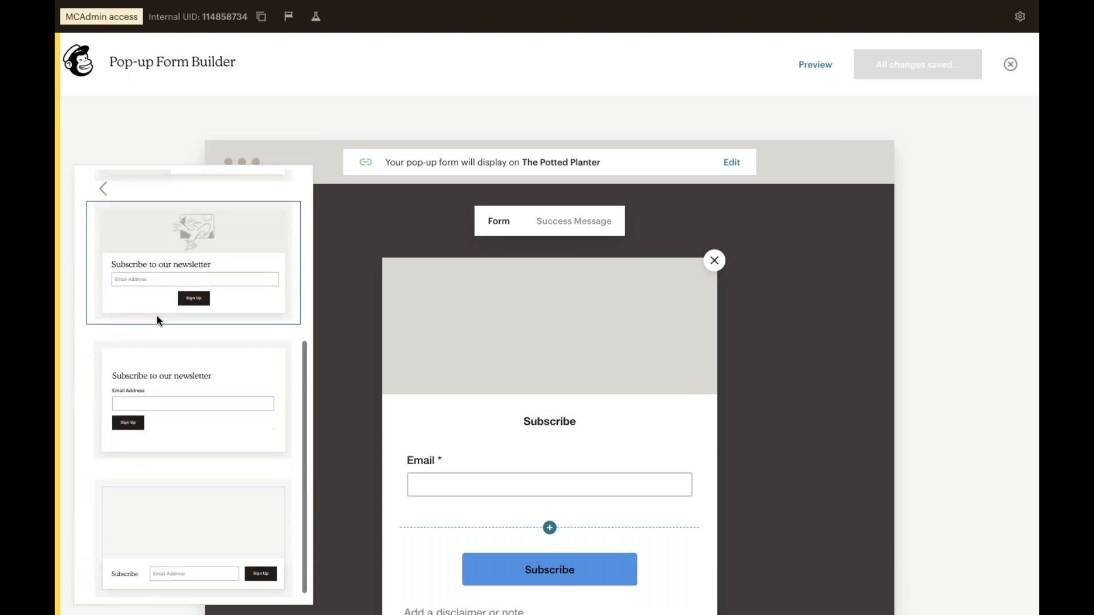
scroll(157, 319, "up", 5)
scroll(157, 318, "up", 4)
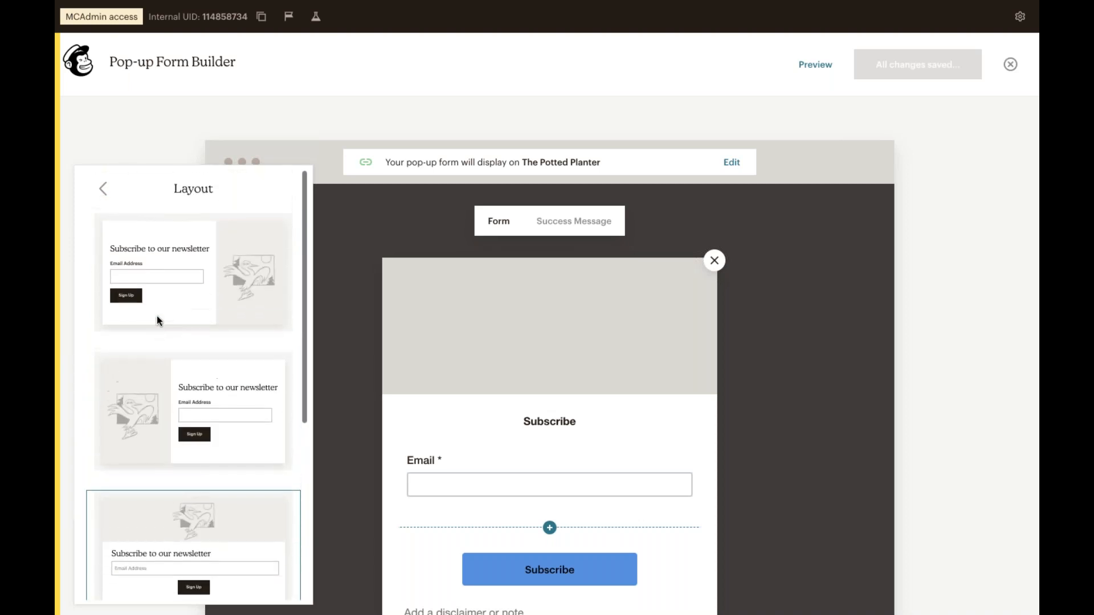
left_click(101, 197)
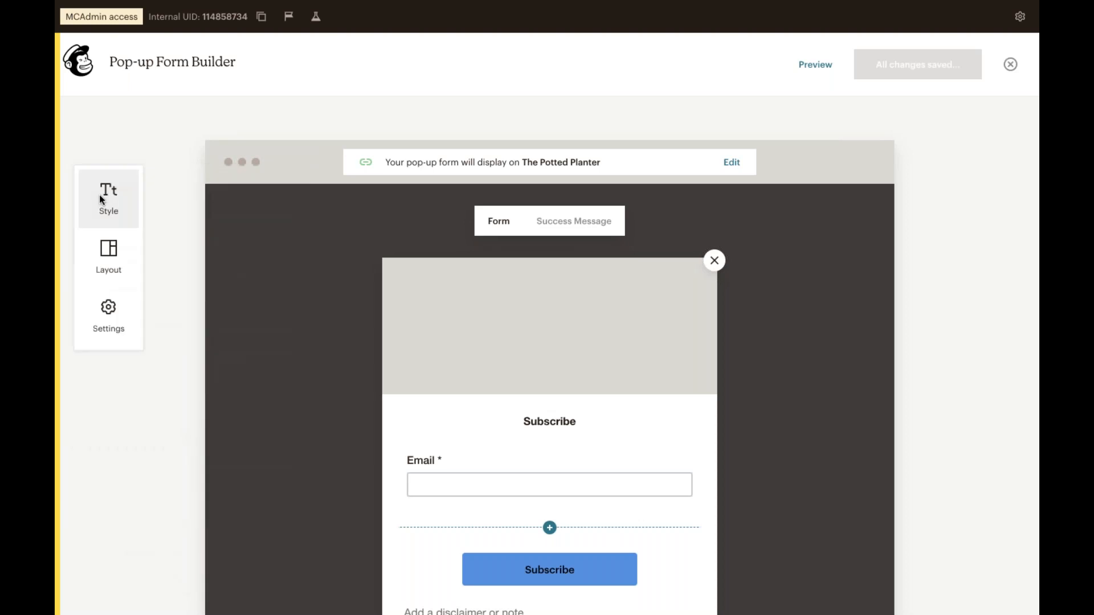
- Review the pop-up form's settings and display timing choices, keeping the display at After 5 seconds
left_click(113, 331)
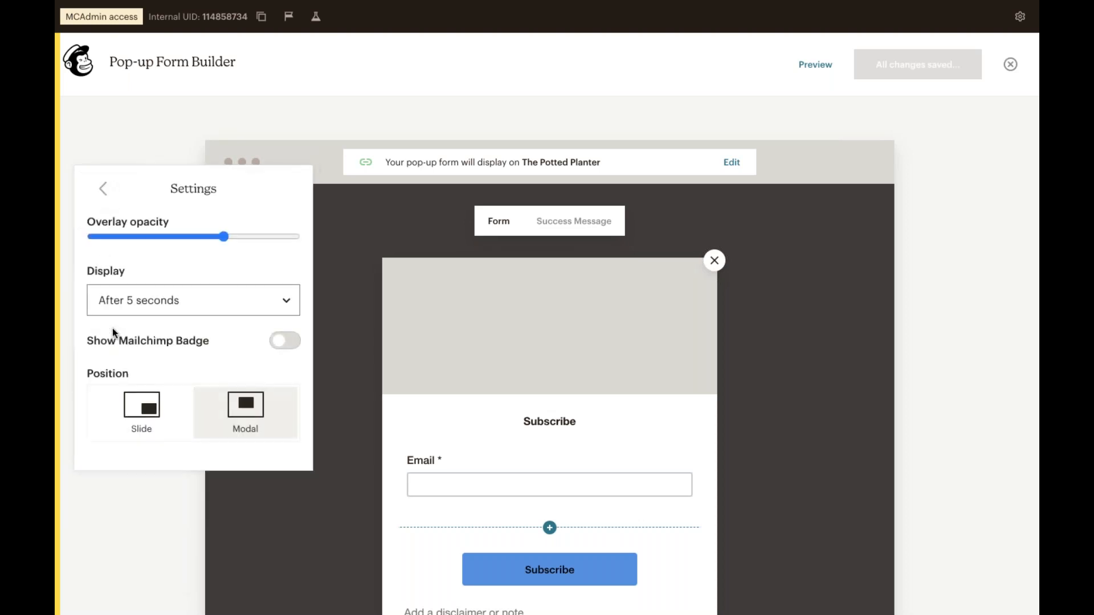
left_click(186, 303)
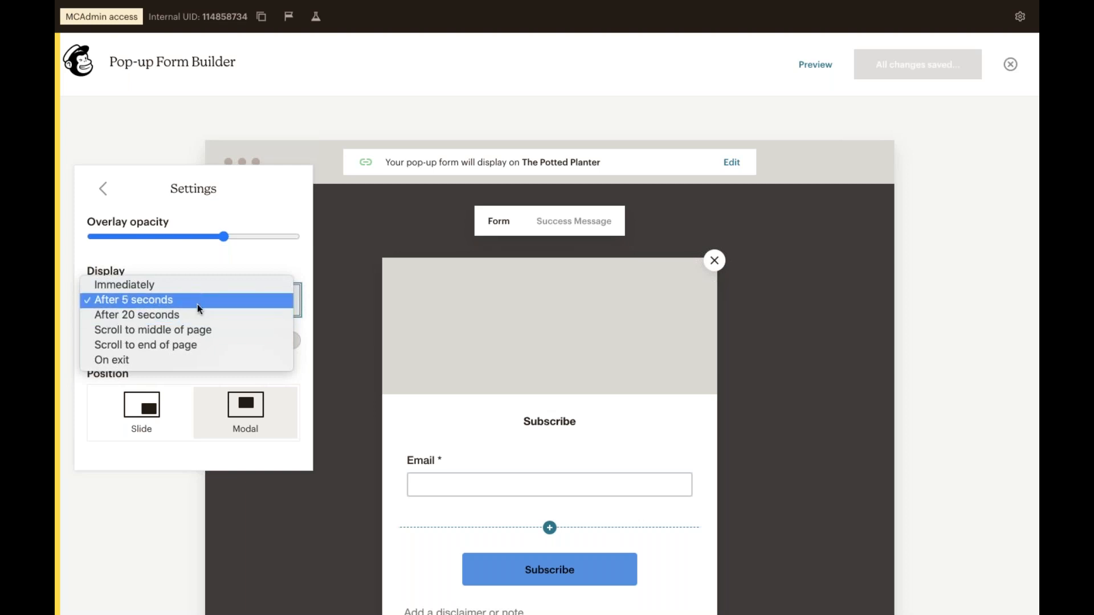
left_click(188, 299)
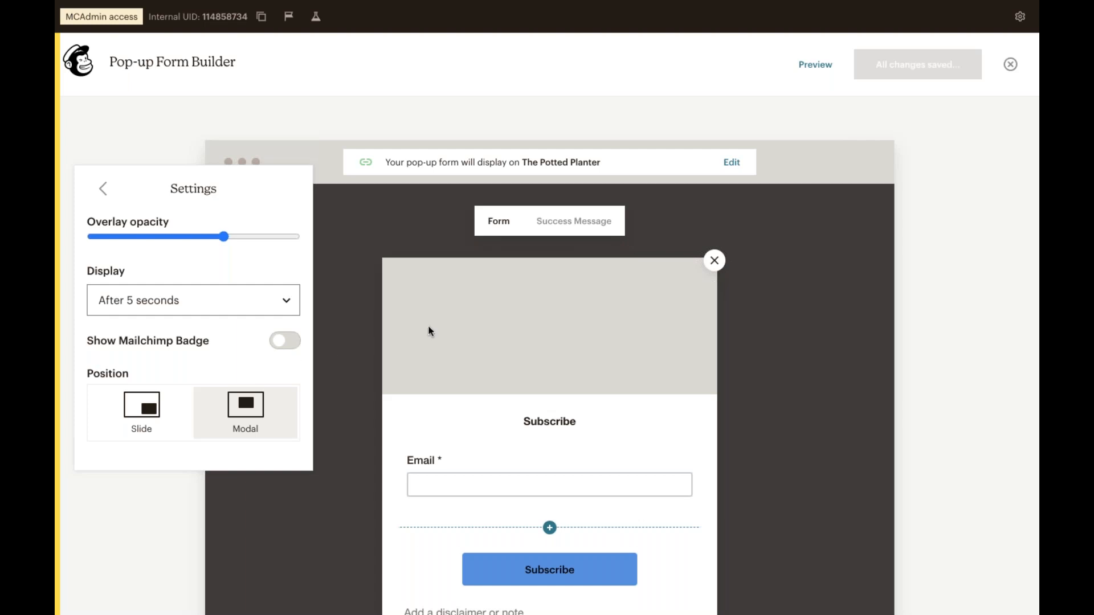
left_click(750, 353)
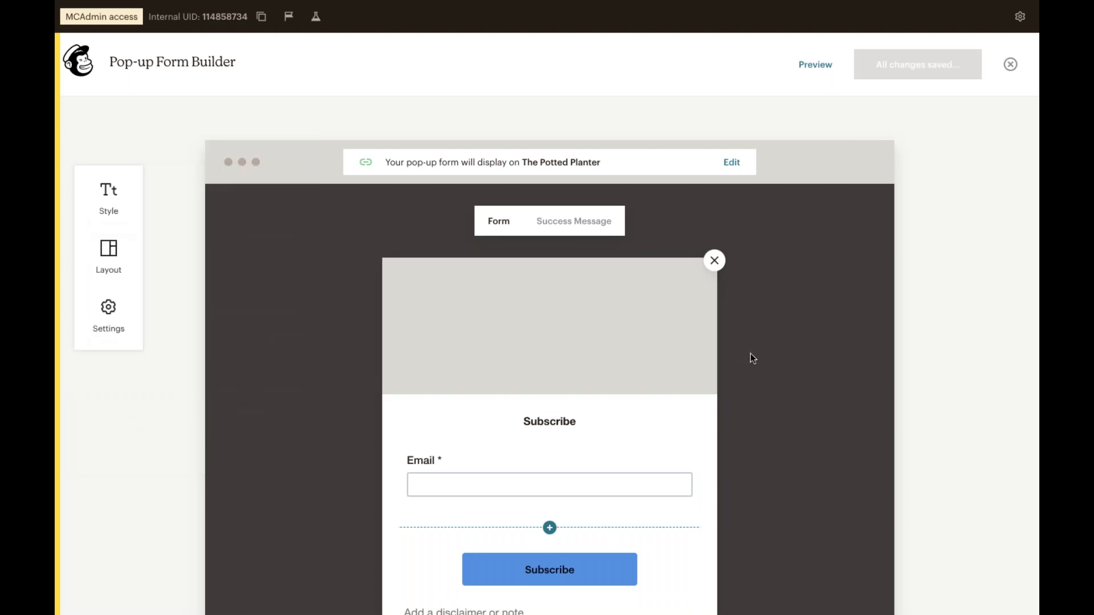
- Insert the dark green tropical leaves photo from My Files as the pop-up form's header image
scroll(605, 329, "down", 2)
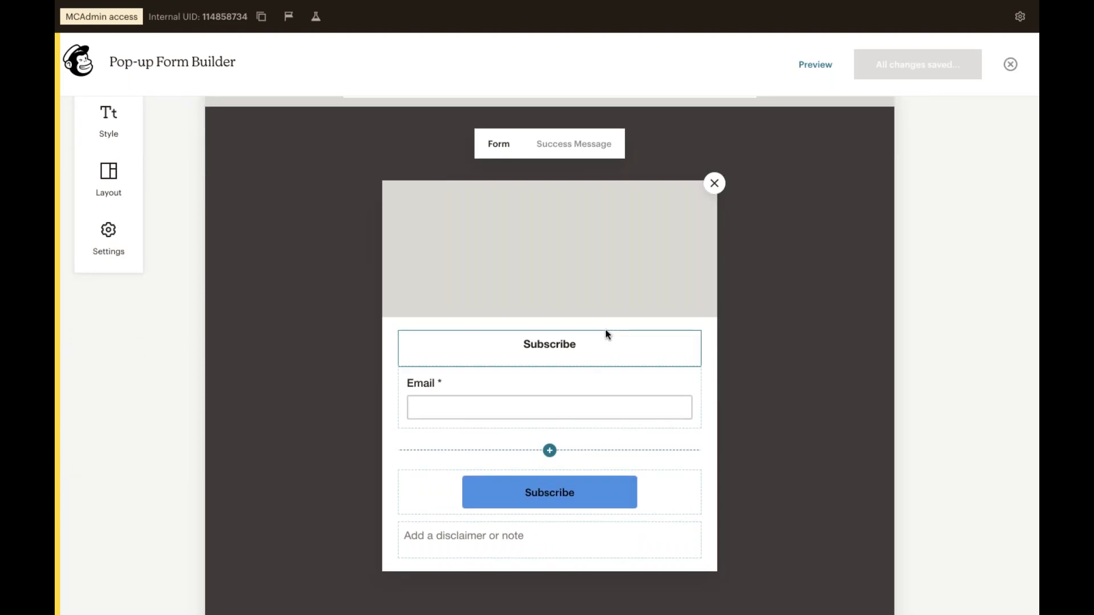
mouse_move(607, 282)
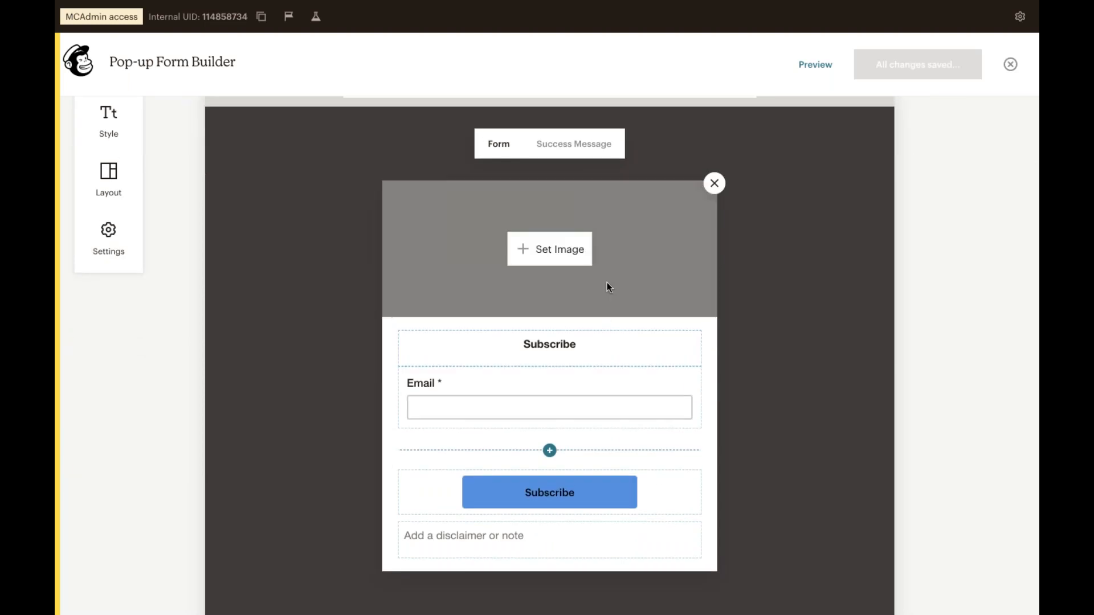
left_click(550, 250)
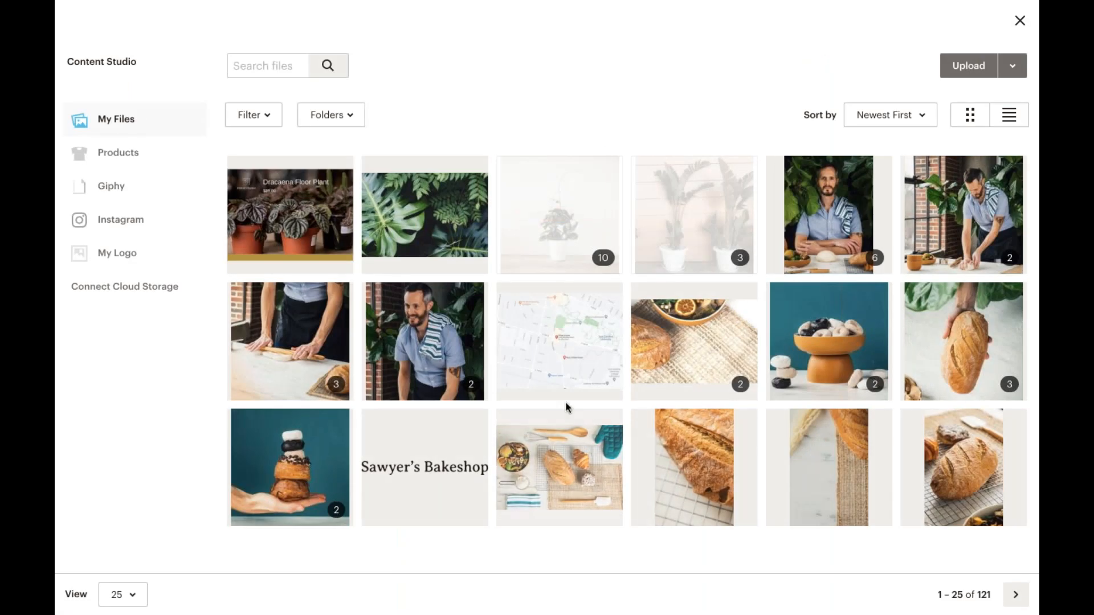
left_click(429, 189)
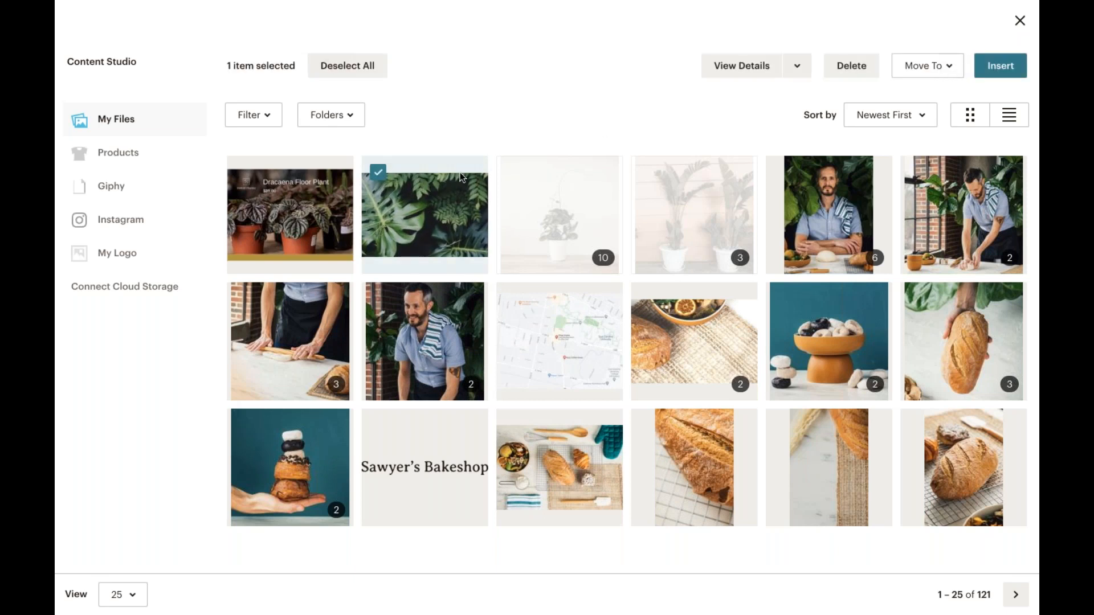
left_click(983, 68)
mouse_move(628, 203)
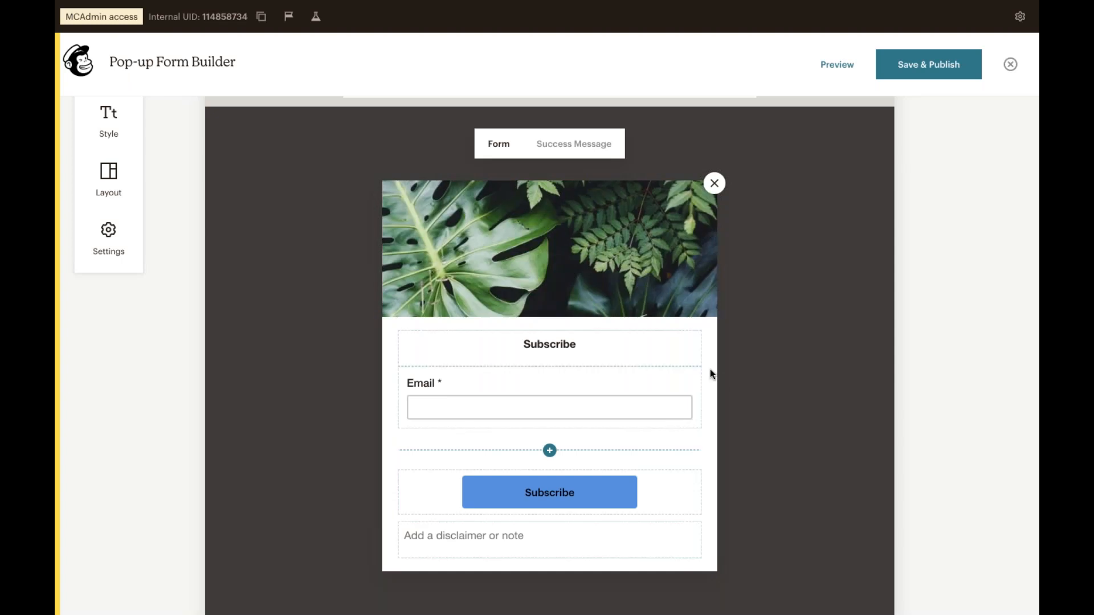
- Extend the pop-up form's heading to read "Subscribe now for 20% off your first purchase!"
left_click(636, 342)
type("now for")
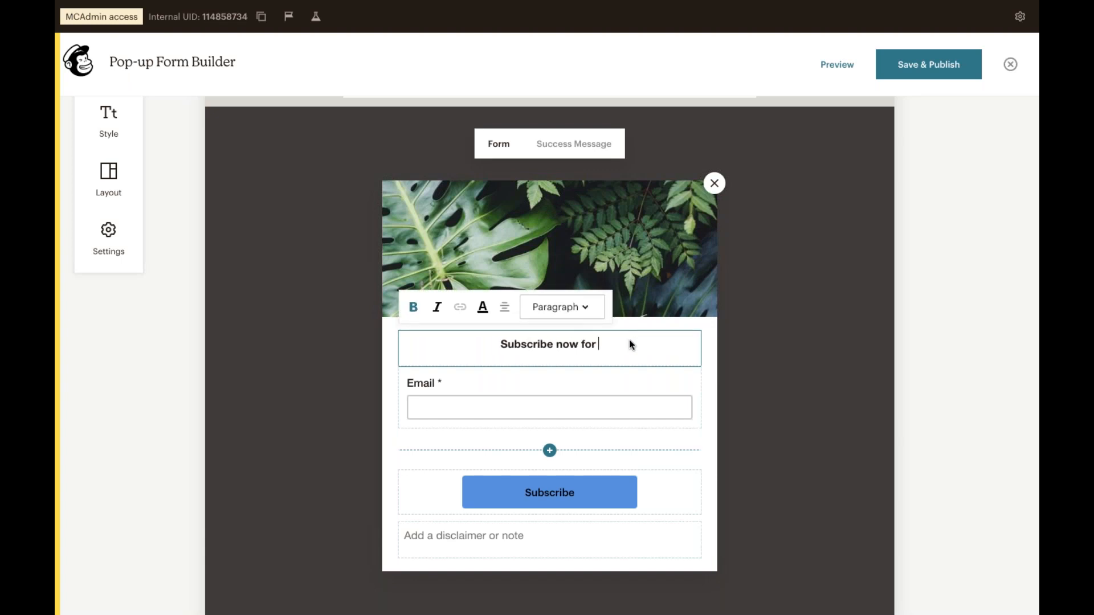
type(" 20% off your first purchase!")
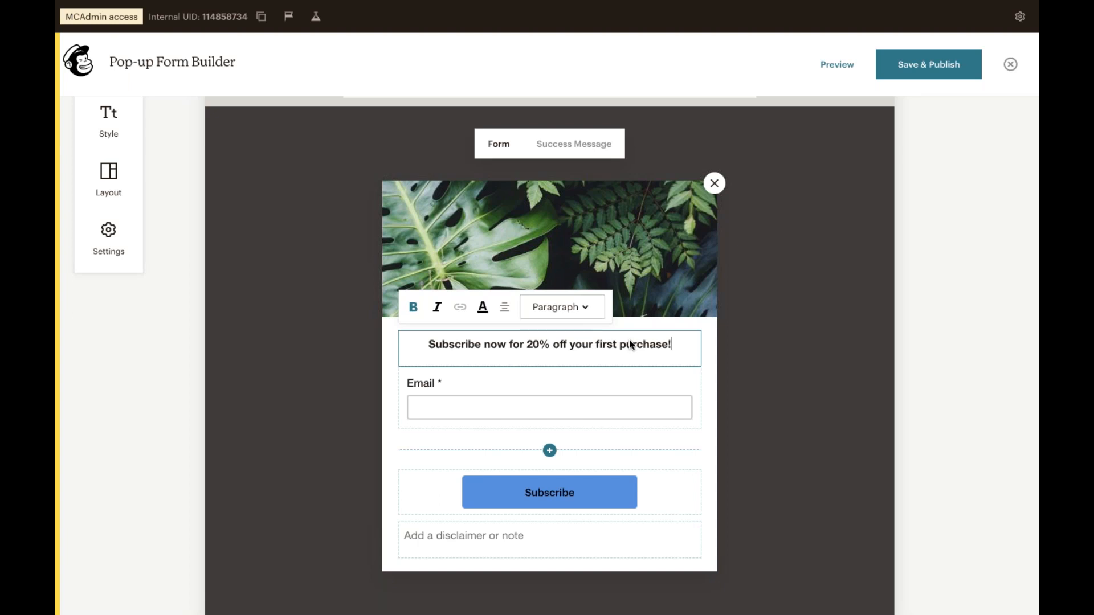
- Select the whole pop-up heading and view its paragraph and heading style choices, leaving the style as is
left_click(553, 344)
triple_click(553, 341)
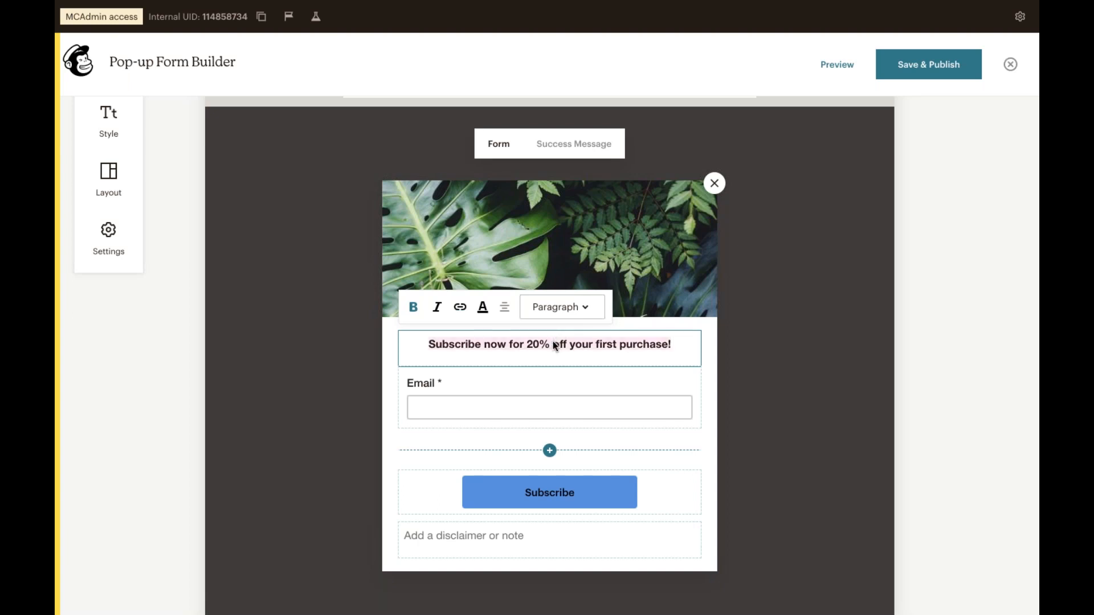
left_click(562, 306)
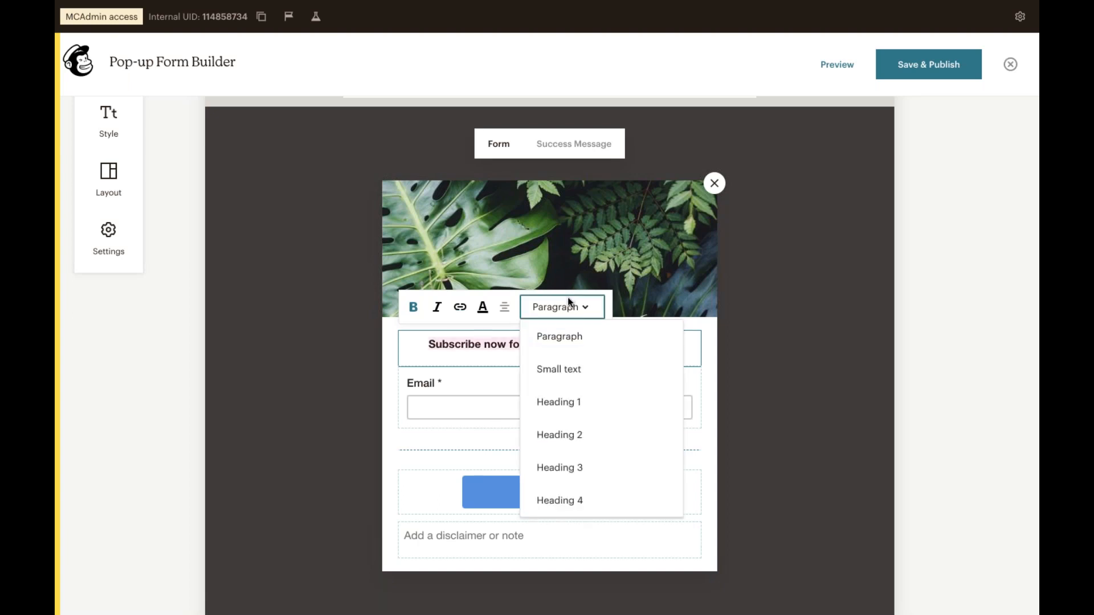
left_click(482, 354)
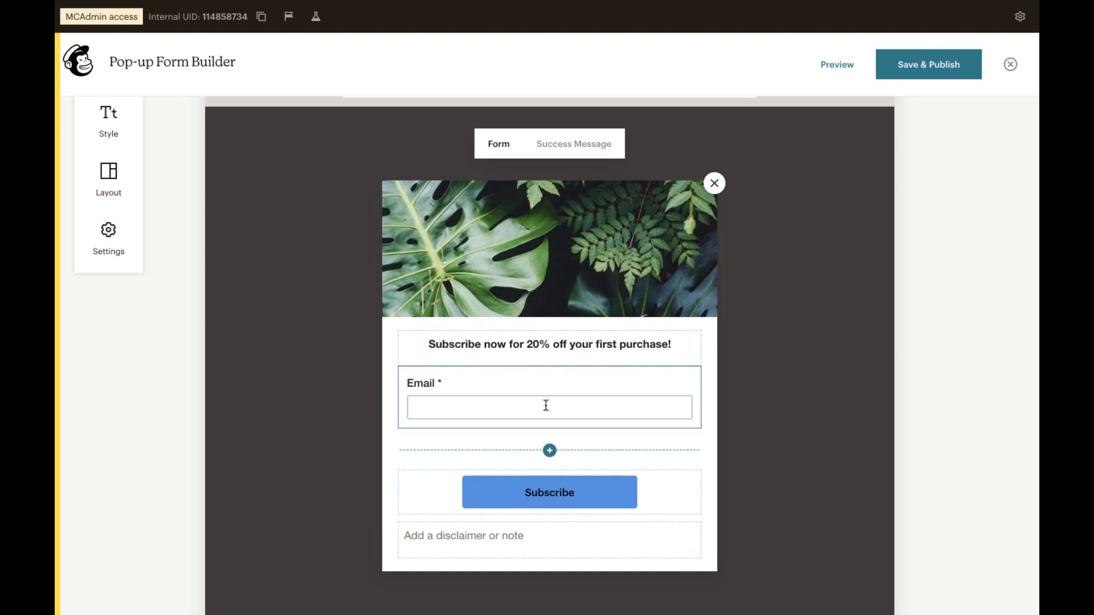
- Add the First Name merge field and the Gardening Level group field below the Email field on the pop-up form
left_click(550, 450)
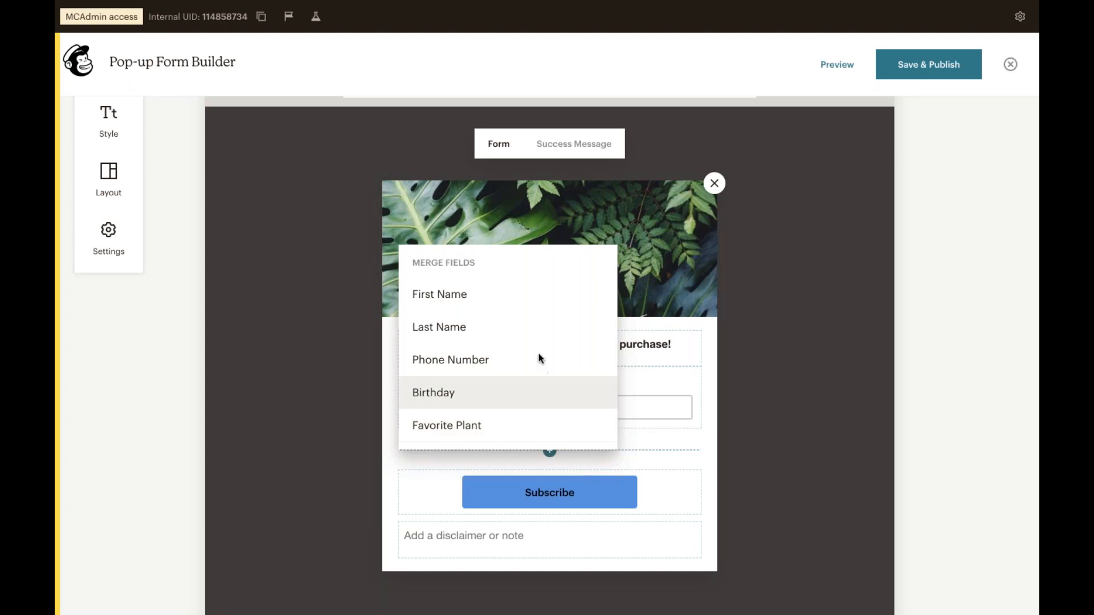
left_click(513, 297)
scroll(518, 374, "down", 3)
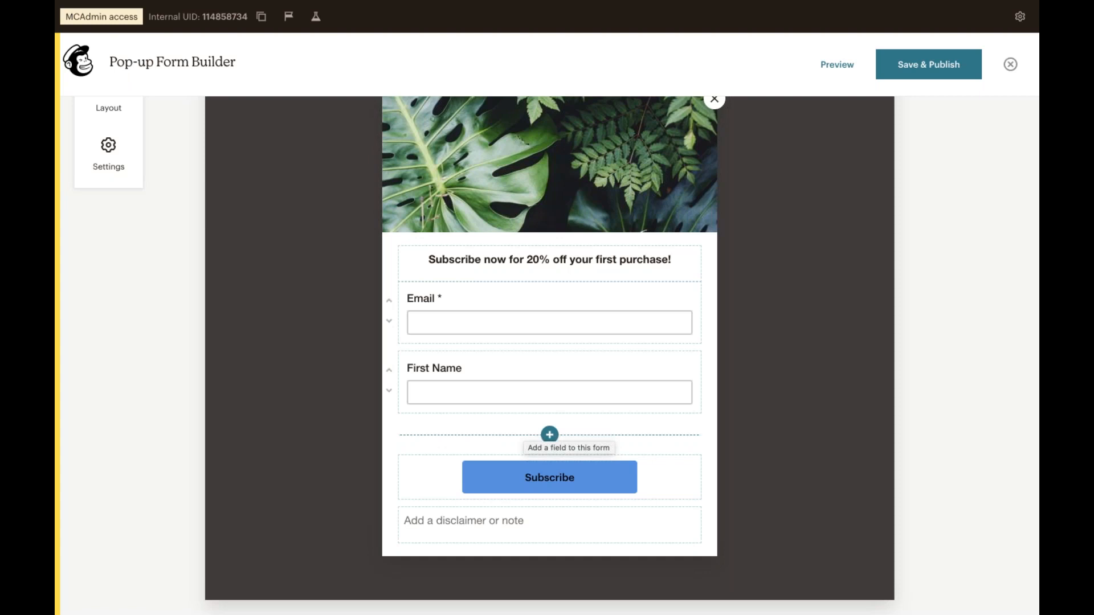
scroll(549, 433, "down", 1)
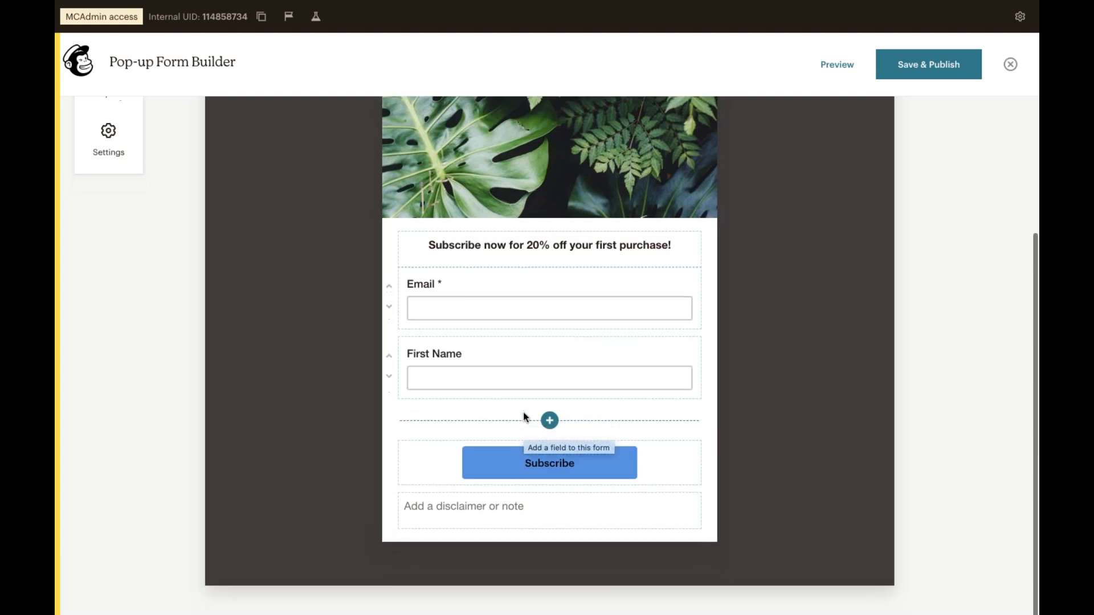
left_click(548, 423)
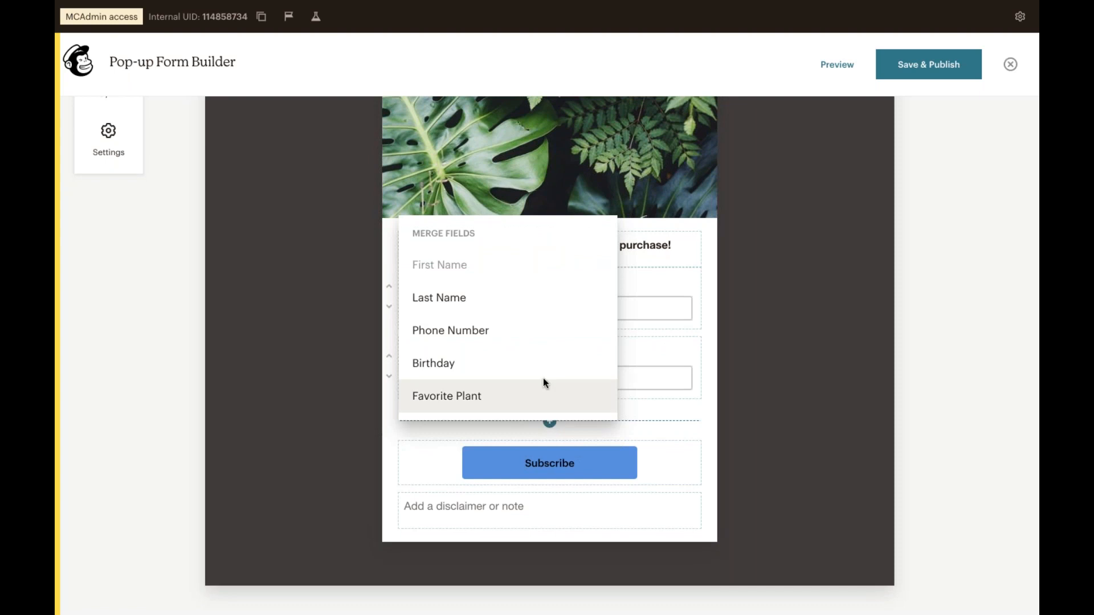
scroll(542, 377, "down", 3)
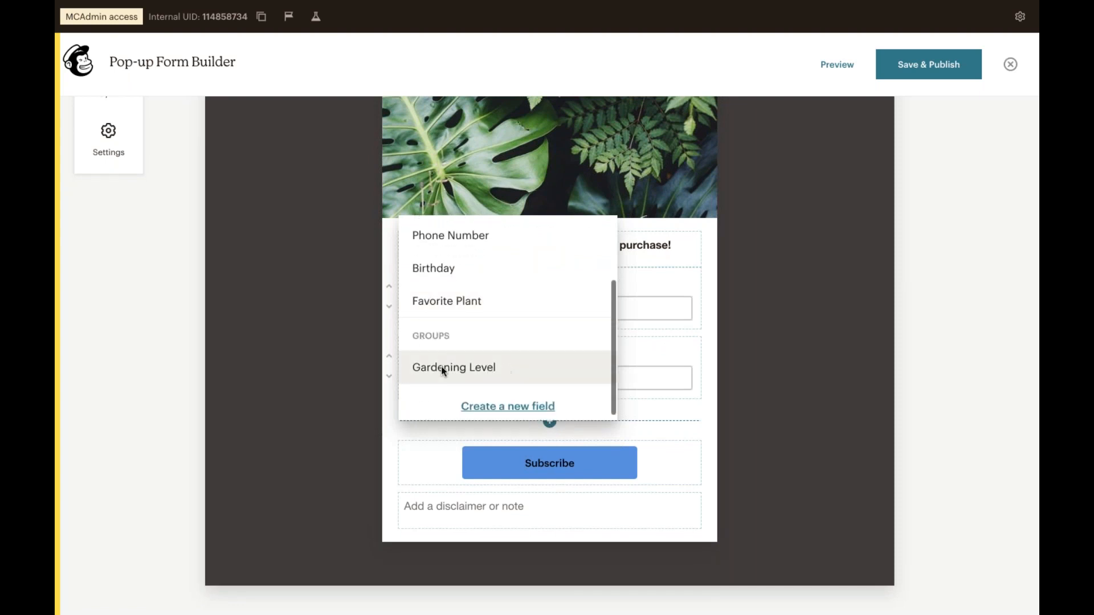
left_click(479, 373)
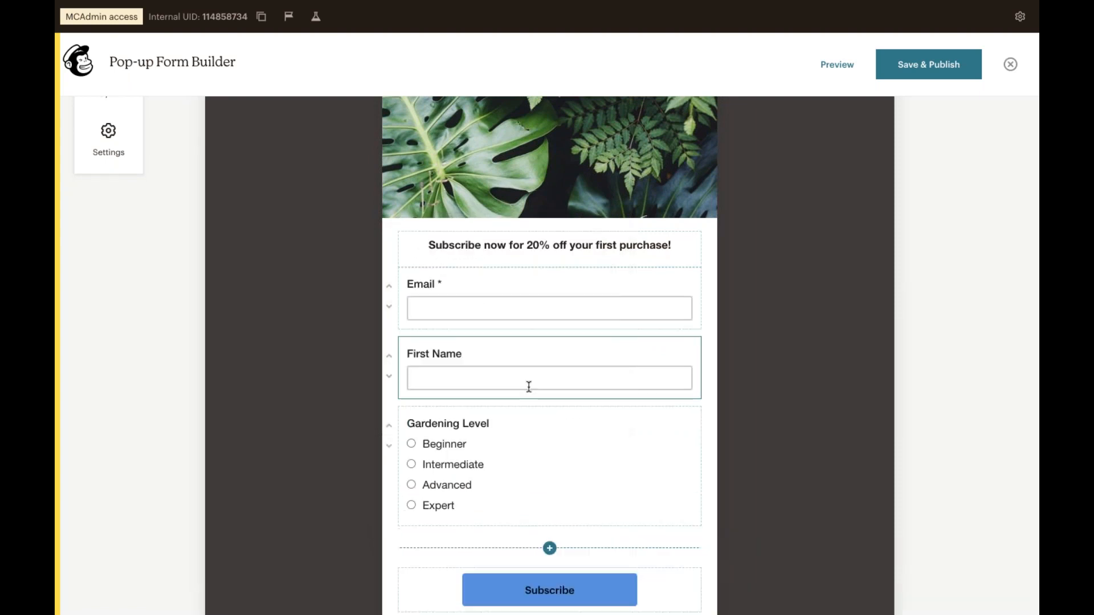
- Enable a description on the Gardening Level field reading "Let us know where you are in your gardening journey!", leaving the field optional
scroll(535, 428, "down", 3)
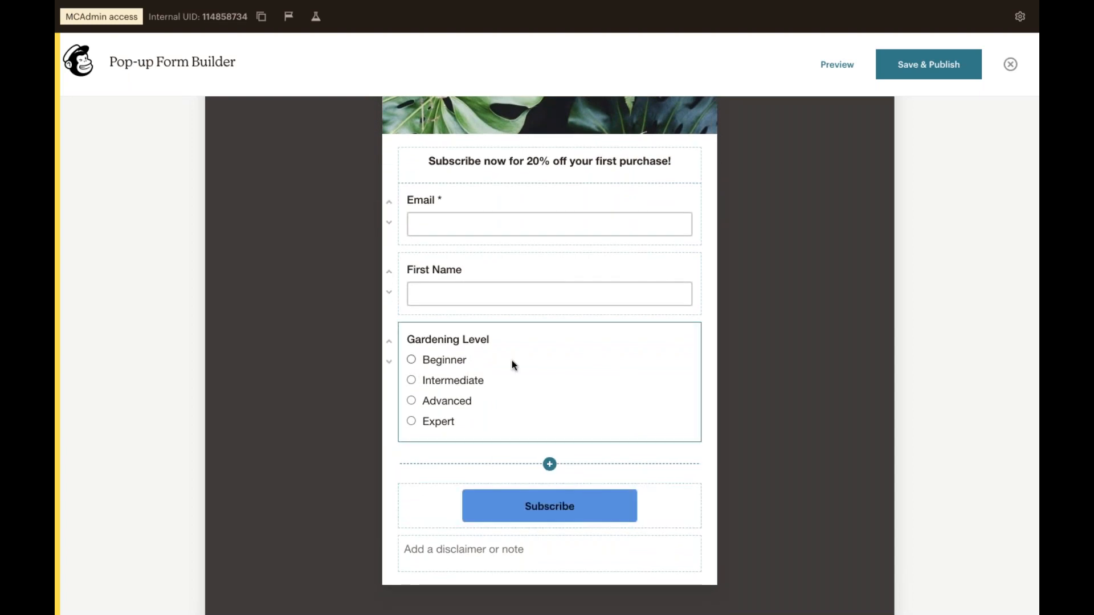
left_click(529, 374)
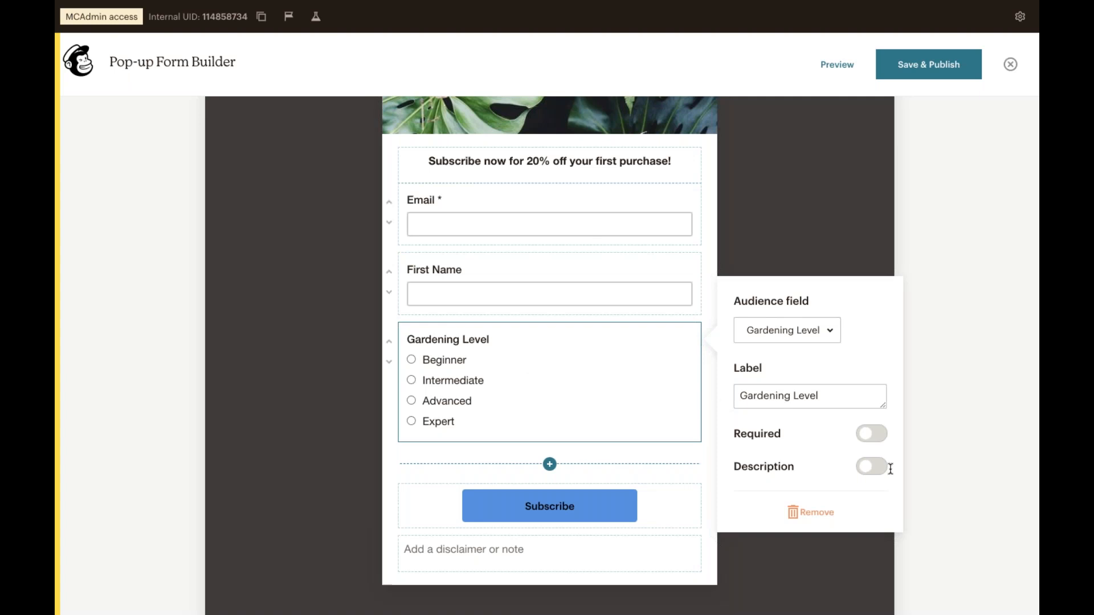
left_click(872, 466)
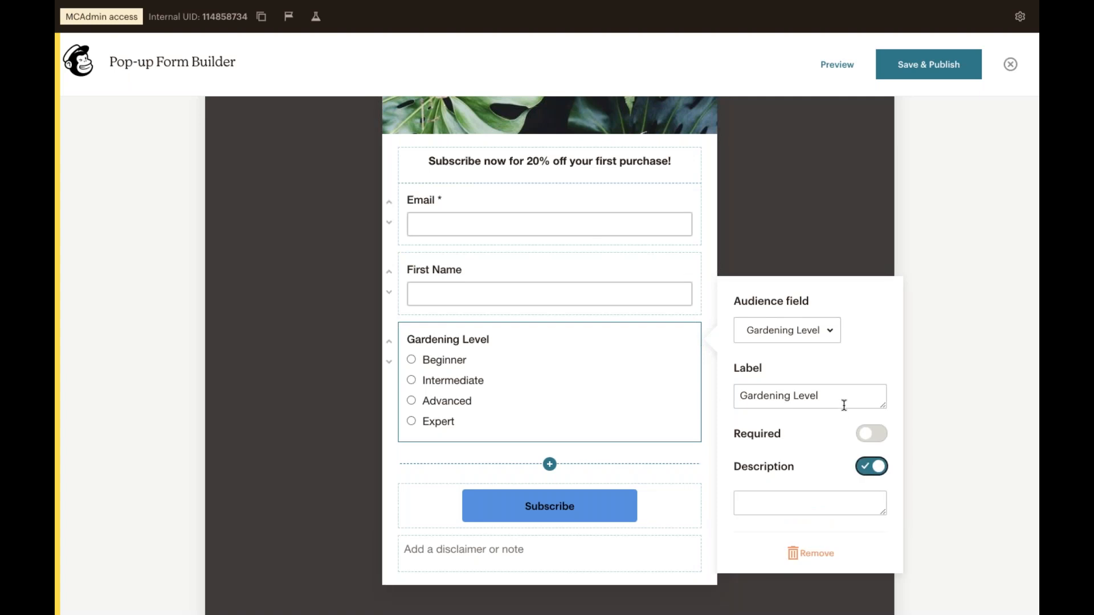
left_click(870, 434)
left_click(864, 434)
left_click(819, 499)
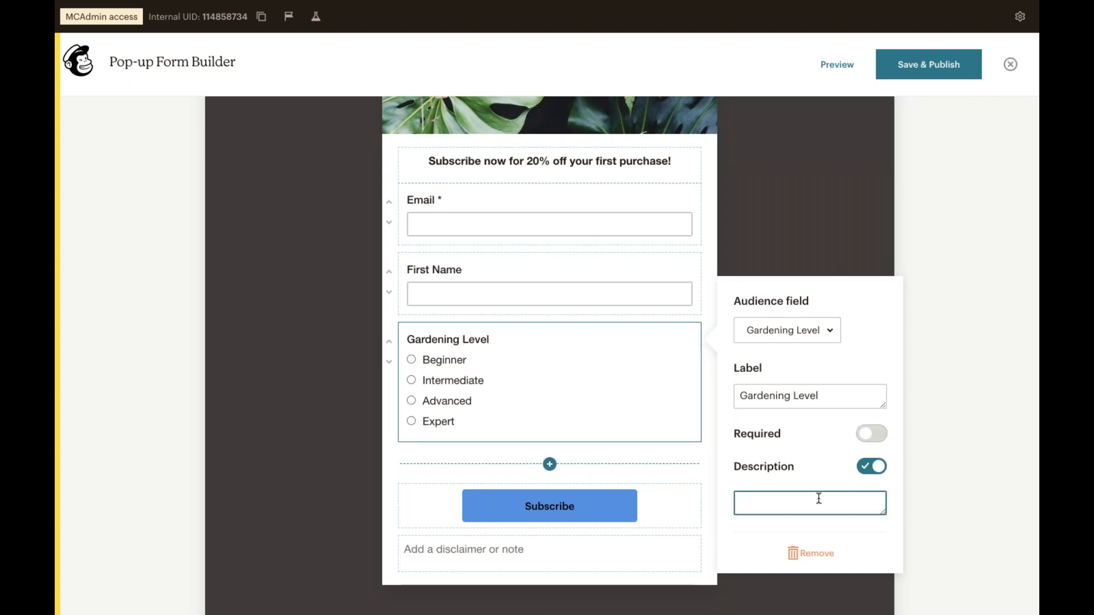
type("Let ")
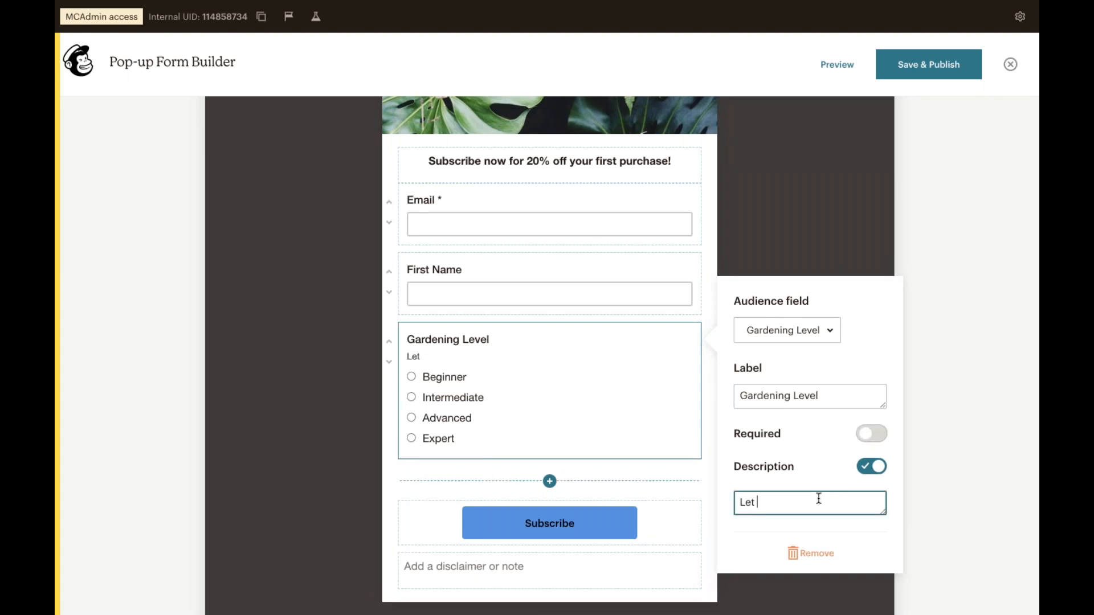
type("us know how")
key("BackSpace")
key("BackSpace")
key("BackSpace")
type("where ")
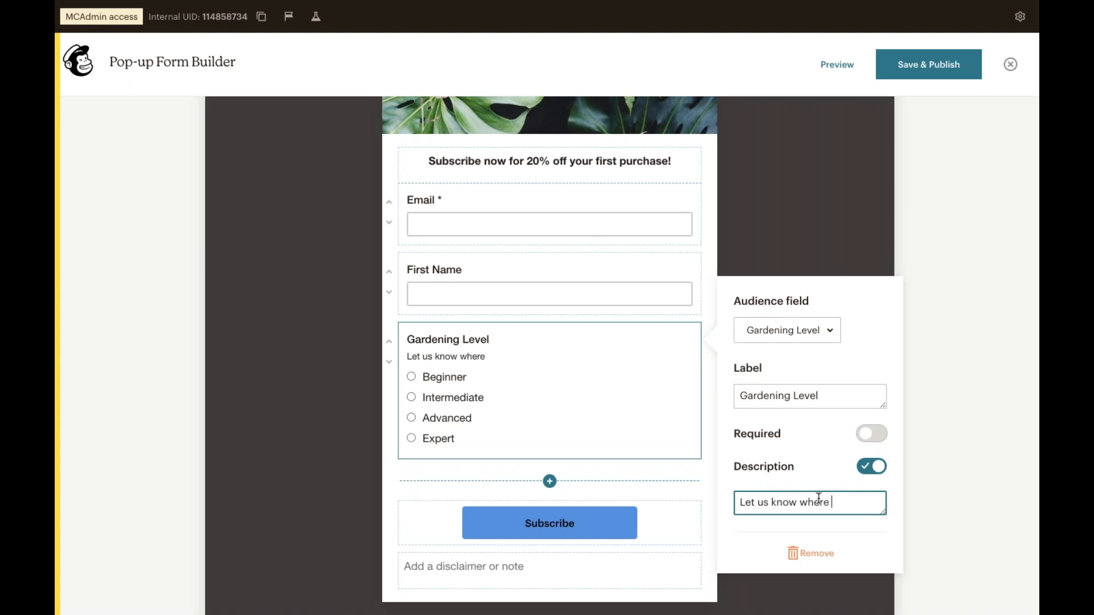
type("you are in you rgarden")
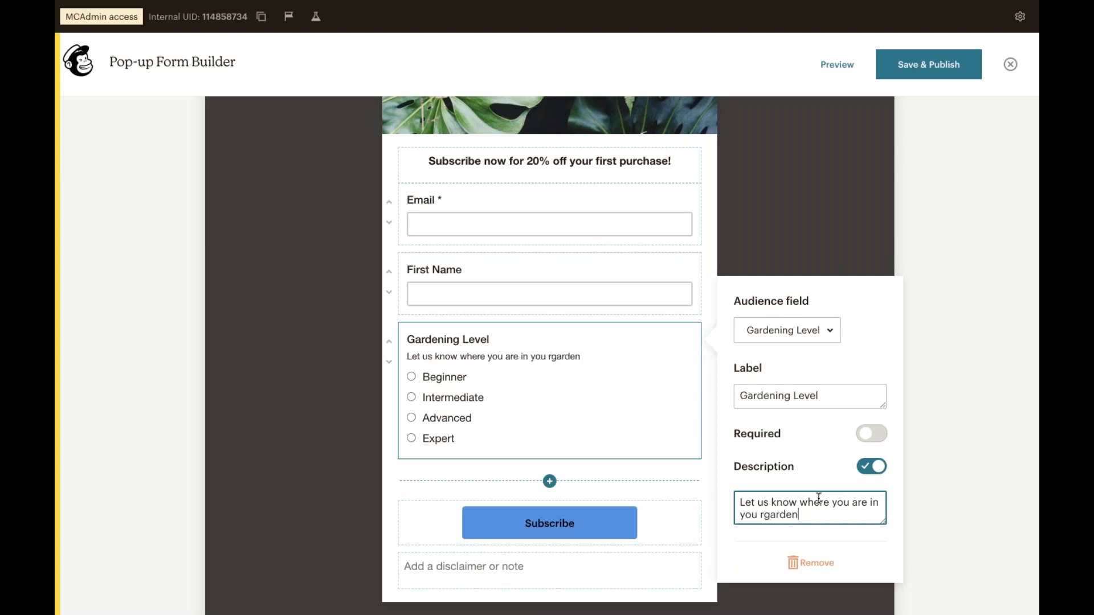
key("BackSpace")
key("BackSpace")
key("BackSpace")
key("BackSpace")
key("BackSpace")
key("BackSpace")
key("BackSpace")
key("BackSpace")
type("r gardening journey!")
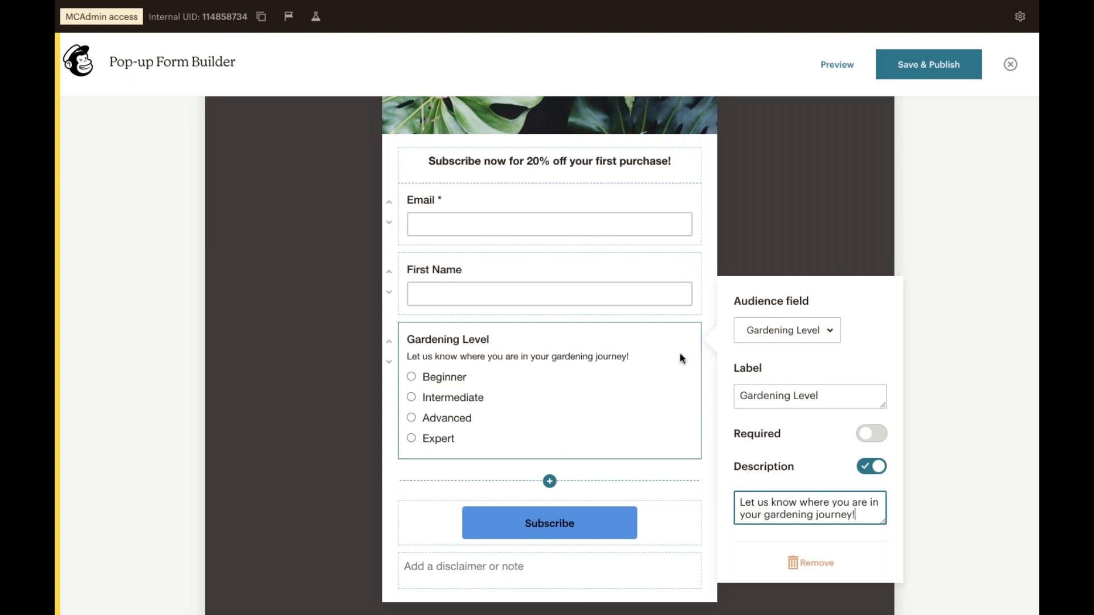
left_click(703, 322)
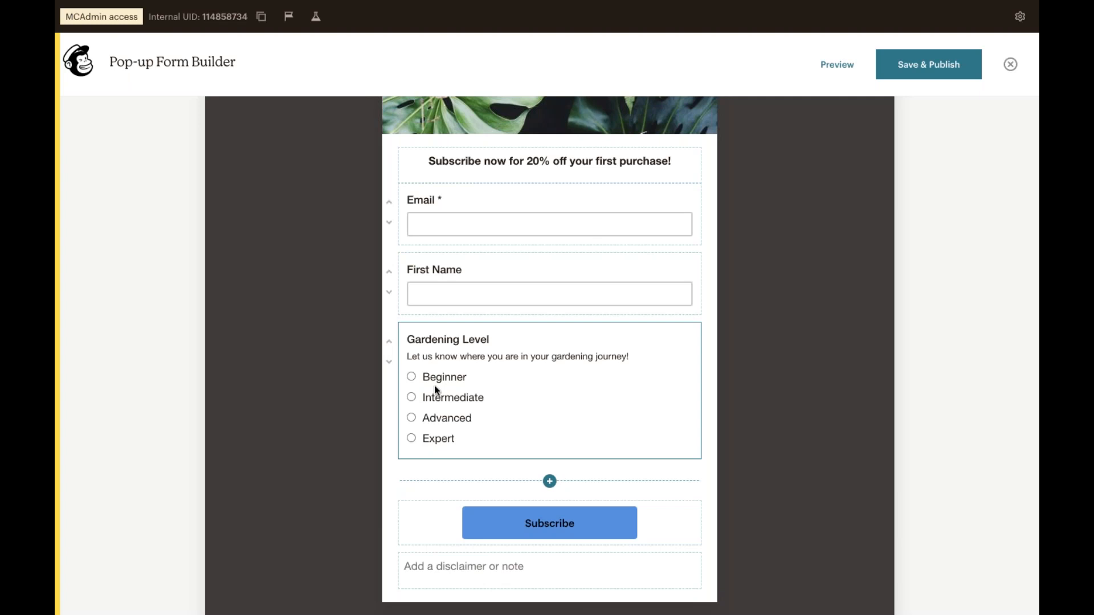
- Try to set the Subscribe button's text color to white (FFFFFF)
scroll(435, 388, "down", 1)
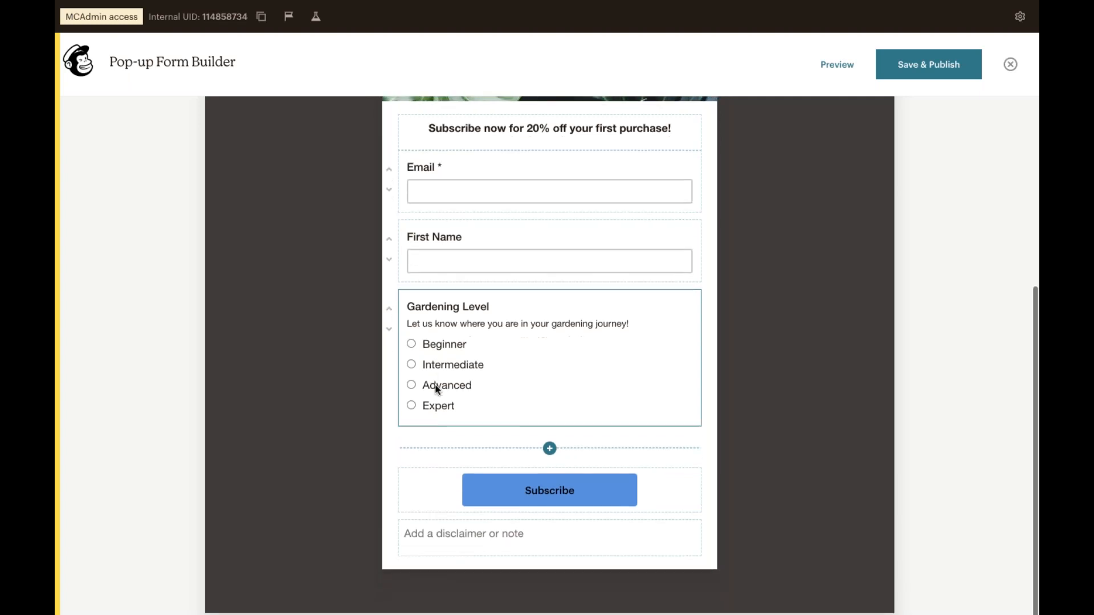
left_click(628, 486)
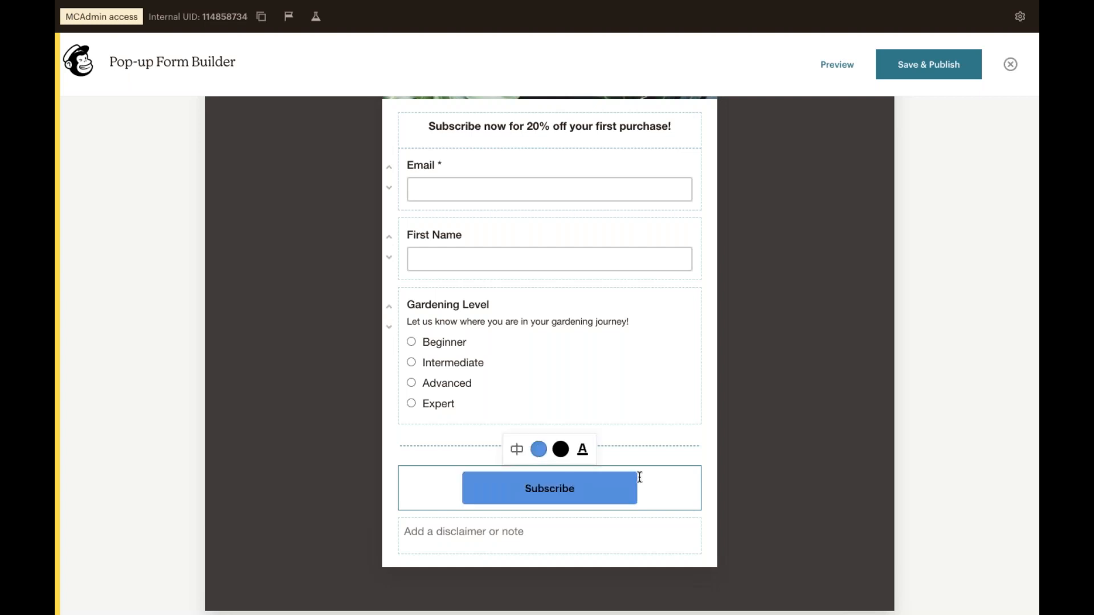
left_click(560, 450)
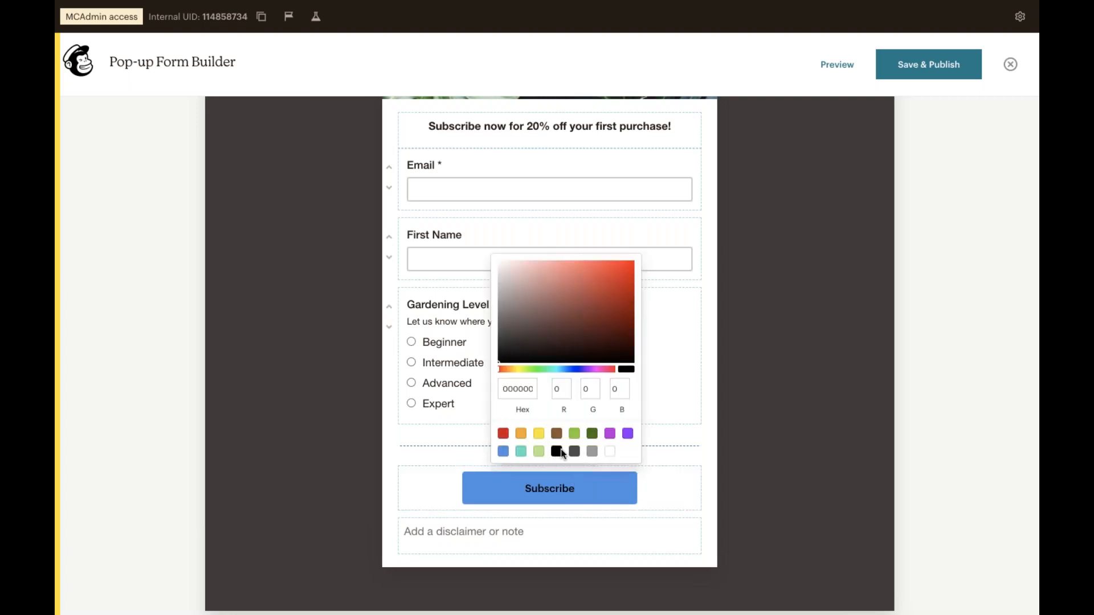
left_click(609, 450)
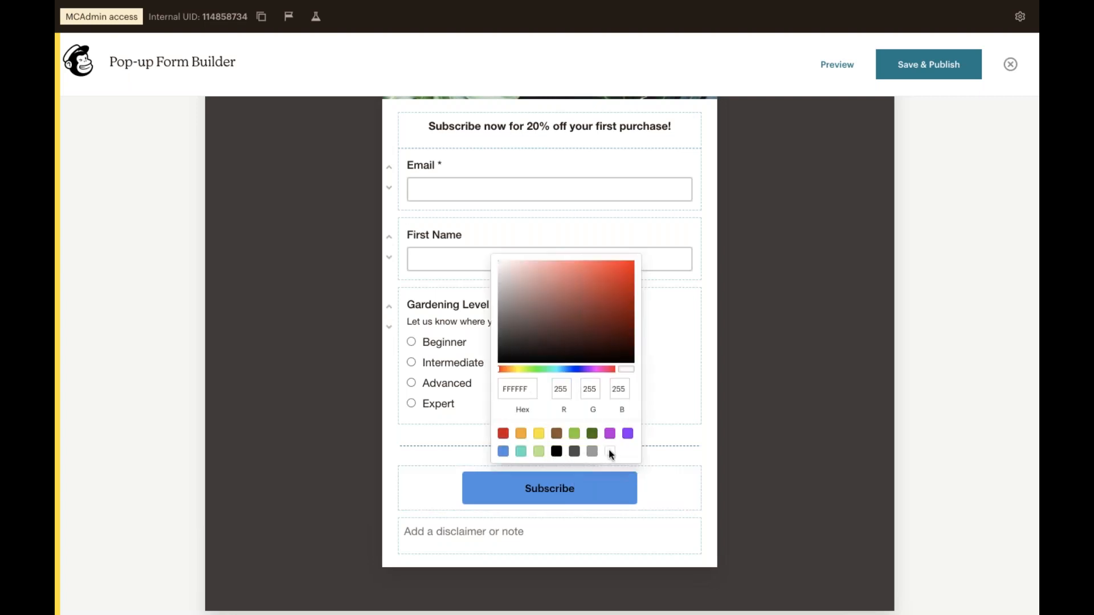
left_click(632, 469)
- Set the Subscribe button's background color to dark green (417505)
left_click(538, 451)
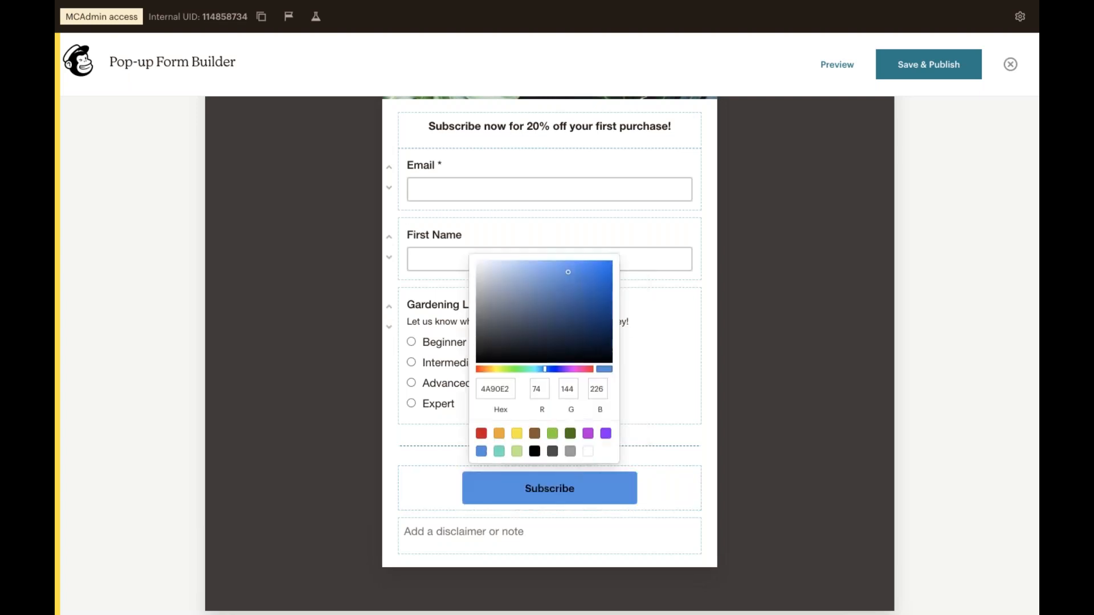
left_click(570, 434)
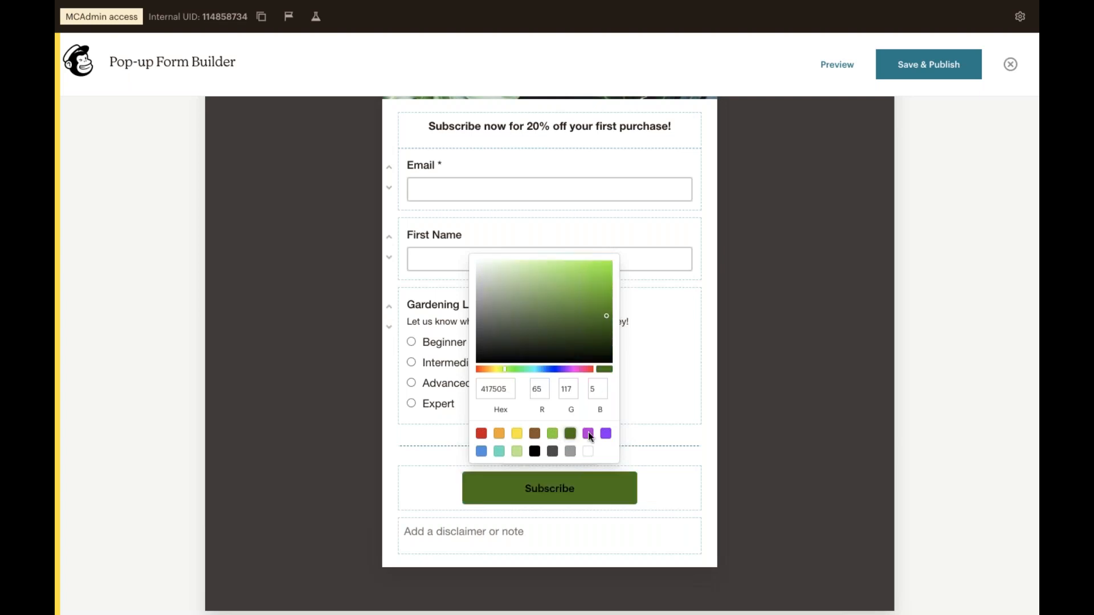
left_click(660, 429)
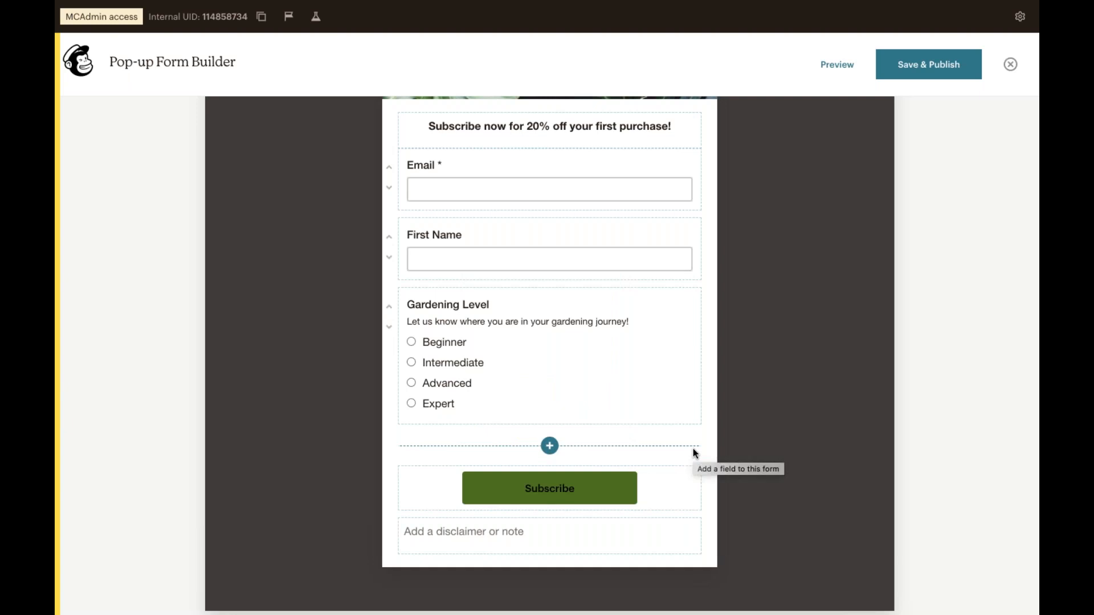
- Preview the pop-up form in its desktop and mobile versions and return to the builder
scroll(693, 449, "up", 5)
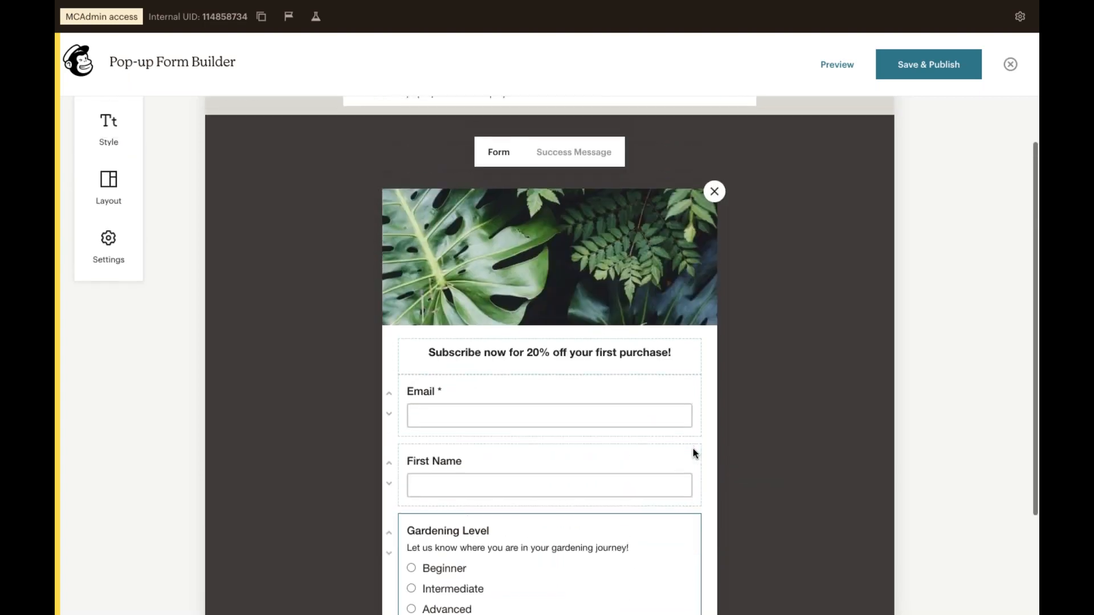
scroll(692, 449, "up", 1)
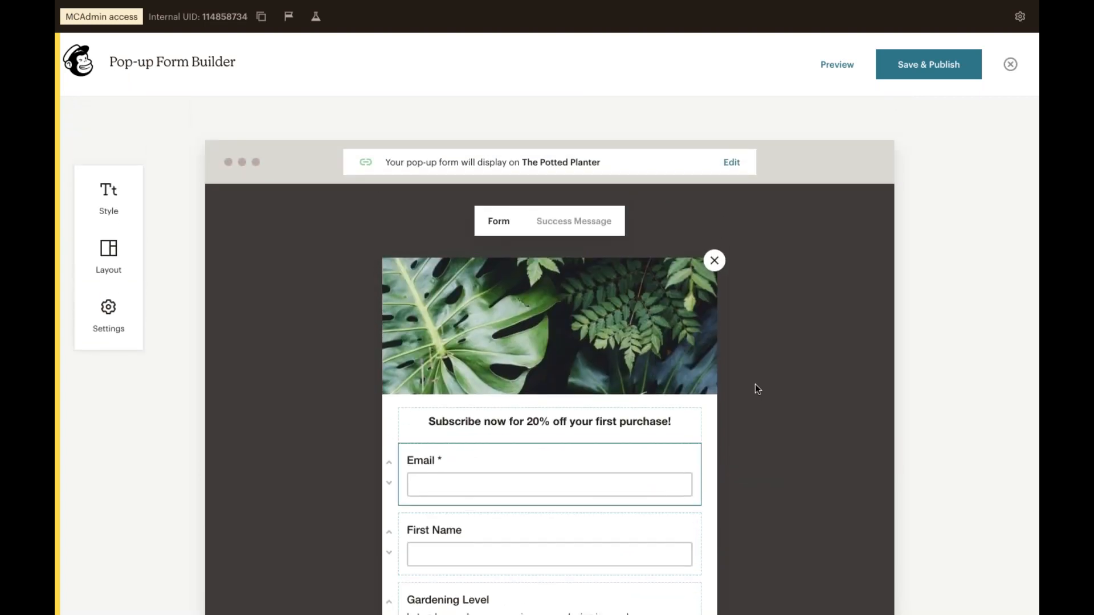
left_click(824, 67)
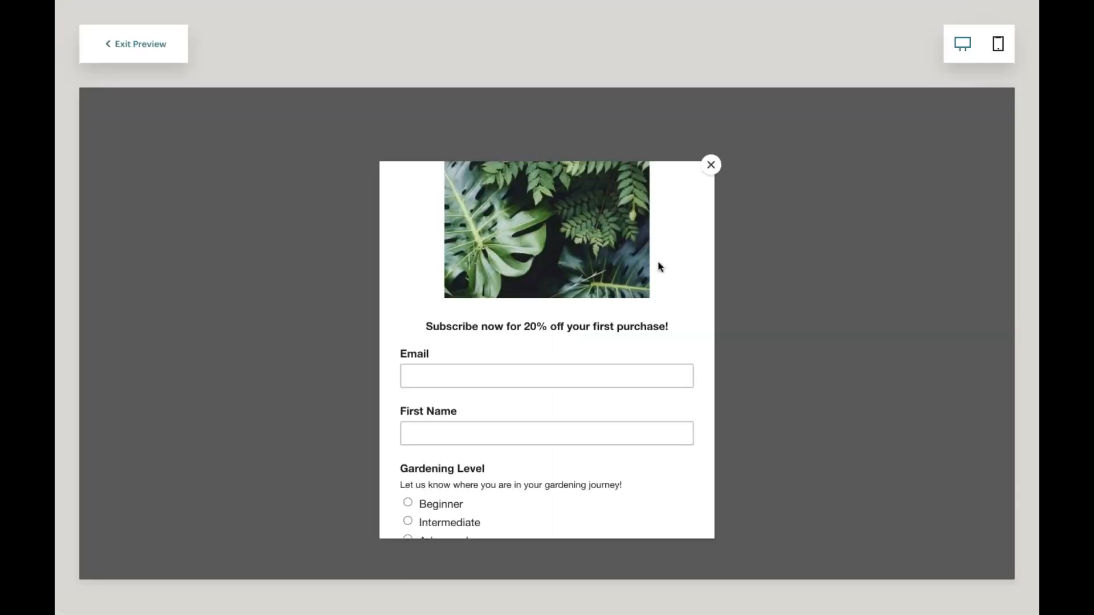
scroll(693, 340, "down", 3)
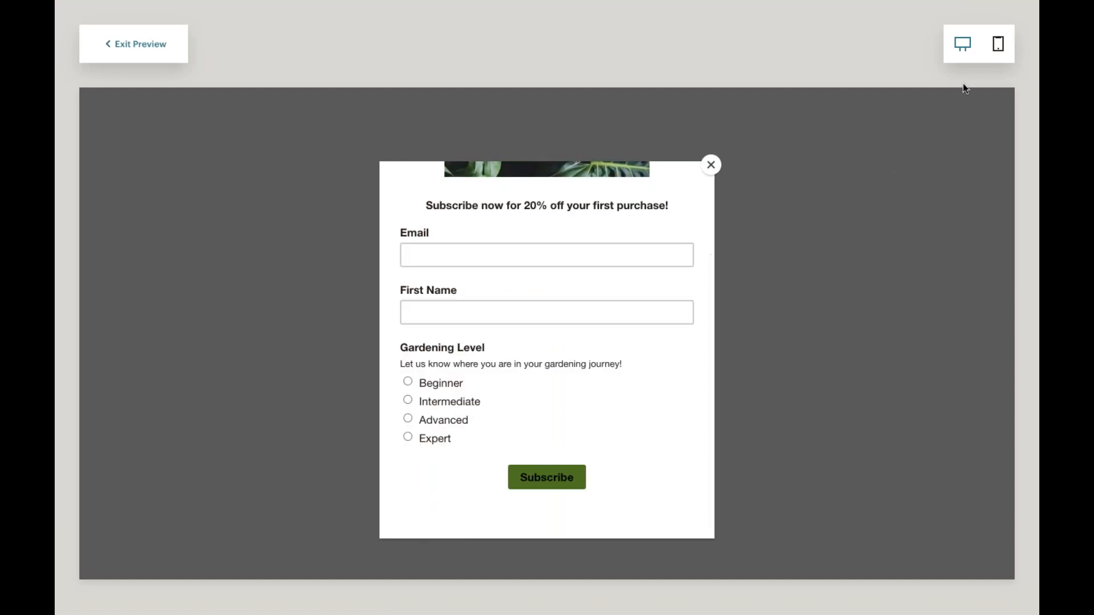
left_click(997, 45)
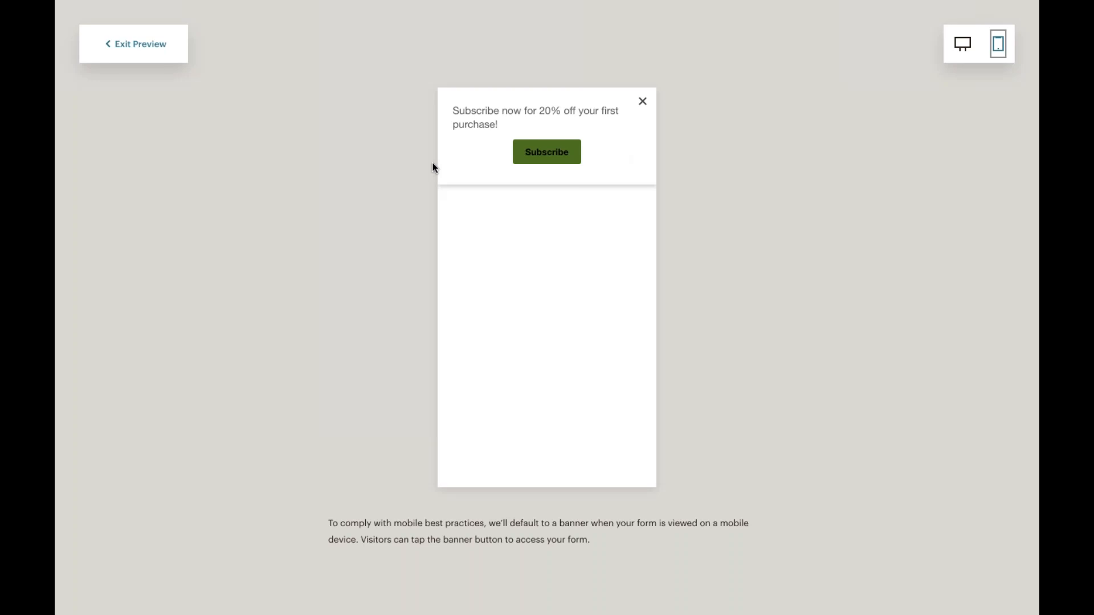
left_click(139, 40)
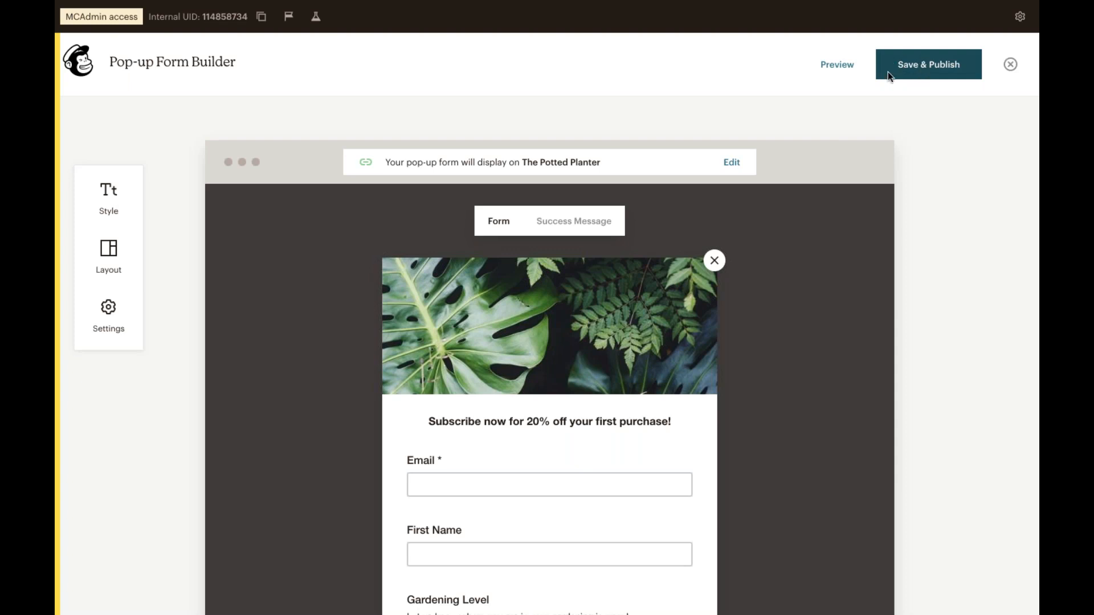
- Save and publish the pop-up form to The Potted Planter only, leaving FreddieMail off
left_click(910, 58)
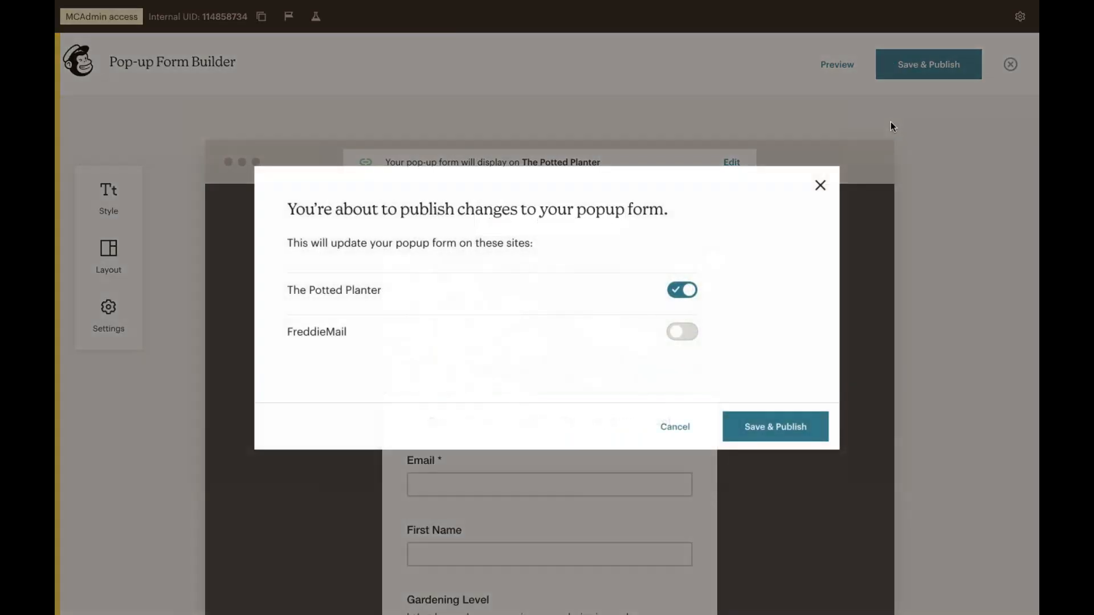
left_click(789, 419)
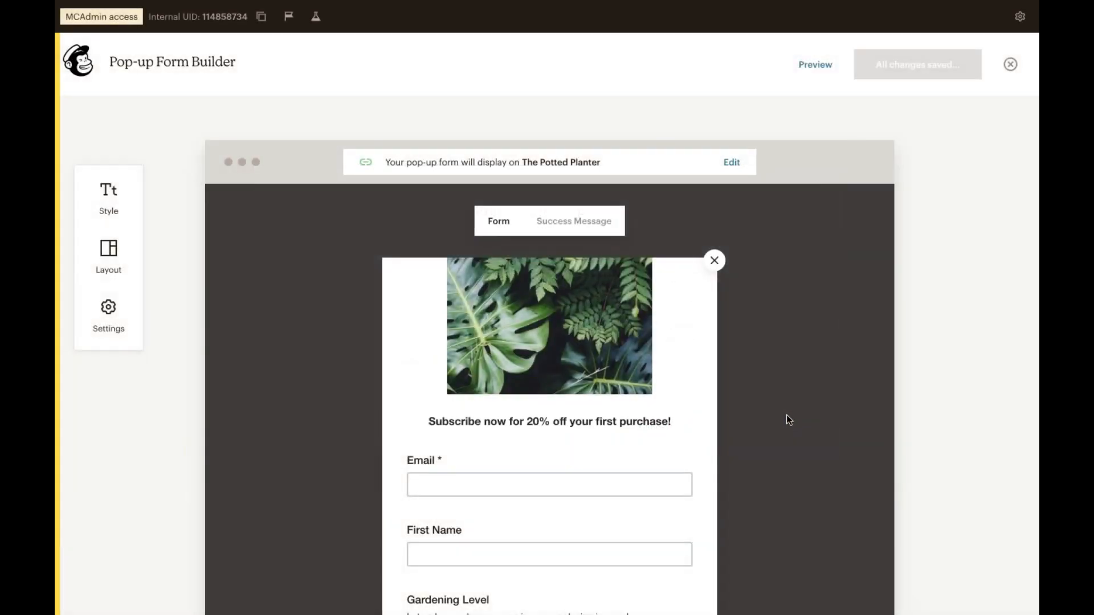